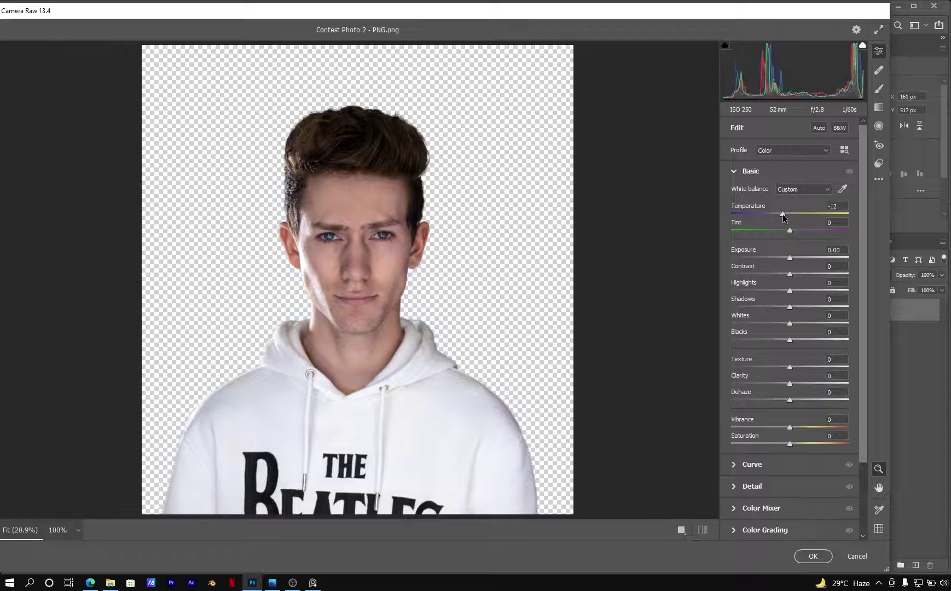
# In Camera Raw, set Temperature -7, Contrast +15, Highlights -89 and Whites -73.
pyautogui.moveTo(783, 213); pyautogui.dragTo(786, 213)
pyautogui.moveTo(789, 274); pyautogui.dragTo(798, 274)
pyautogui.moveTo(789, 290); pyautogui.dragTo(738, 290)
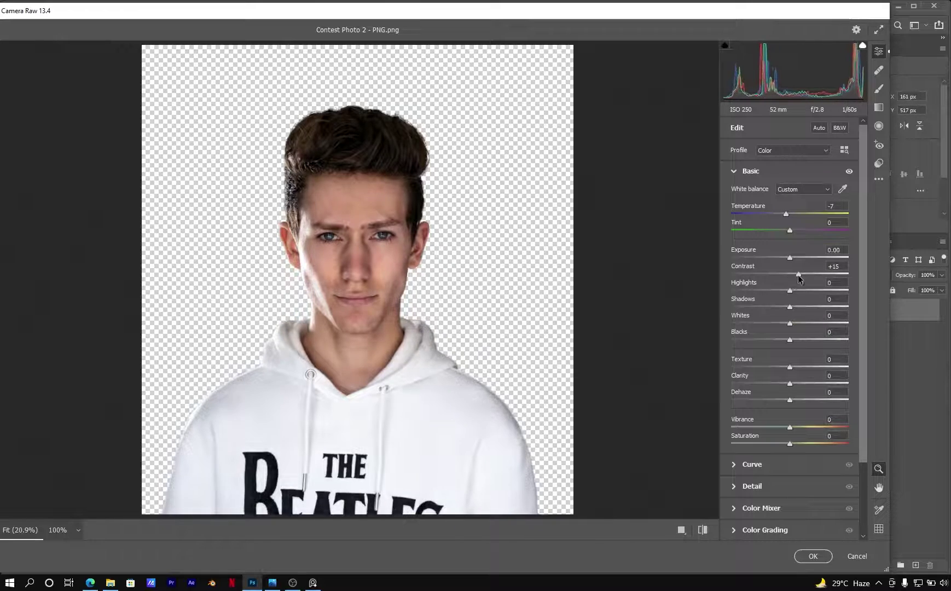
pyautogui.moveTo(789, 323)
pyautogui.mouseDown()
pyautogui.moveTo(743, 323)
pyautogui.moveTo(795, 314)
pyautogui.mouseUp()
# Adjust the Color Mixer Oranges, checking its Saturation and Hue controls.
pyautogui.click(751, 170)
pyautogui.click(761, 237)
pyautogui.click(767, 270)
pyautogui.click(736, 270)
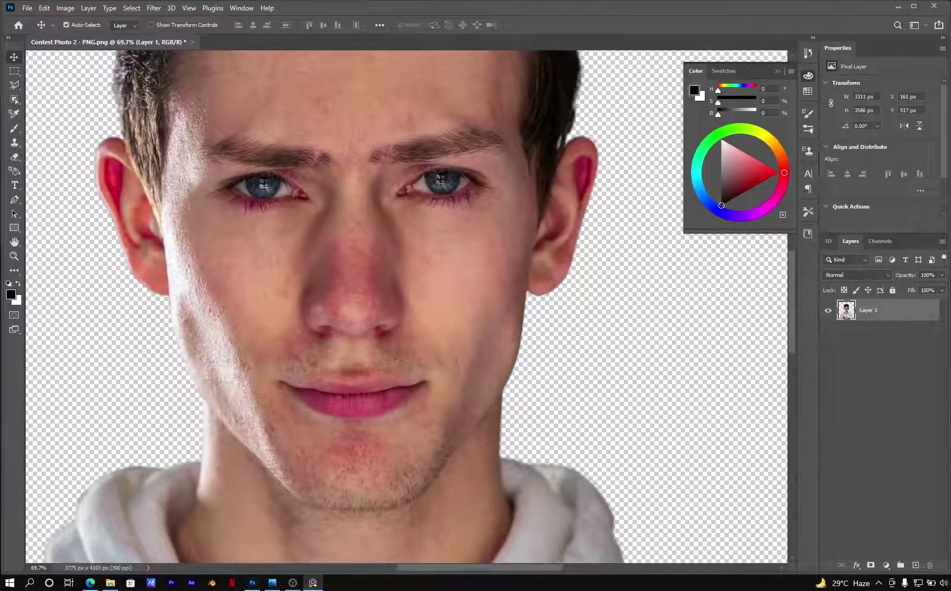
# Duplicate the portrait layer, convert the copy to a smart object, and open Liquify on it.
pyautogui.hotkey('ctrl', 'j')
pyautogui.rightClick(870, 310)
pyautogui.click(903, 285)
pyautogui.click(154, 8)
pyautogui.click(181, 110)
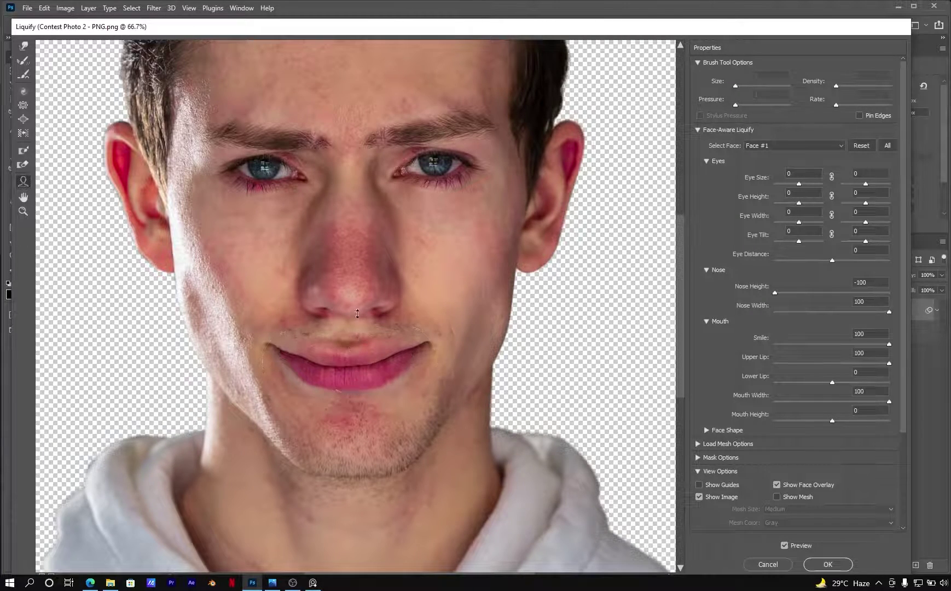
# Set Face-Aware smile 100, mouth width 29, forehead -49, face width -41, and raise chin and jawline.
pyautogui.moveTo(412, 348); pyautogui.dragTo(382, 347)
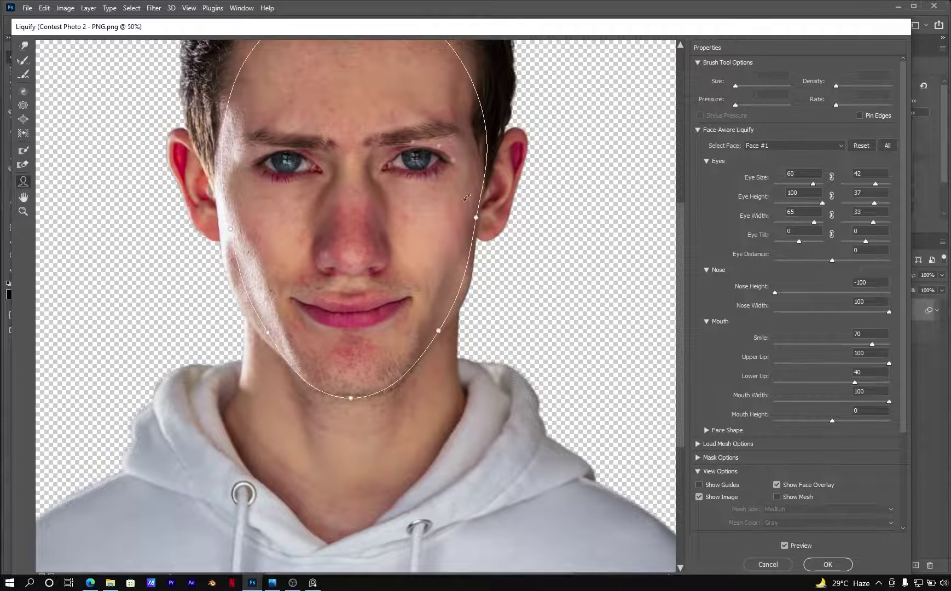
pyautogui.scroll(-2, 516, 296)
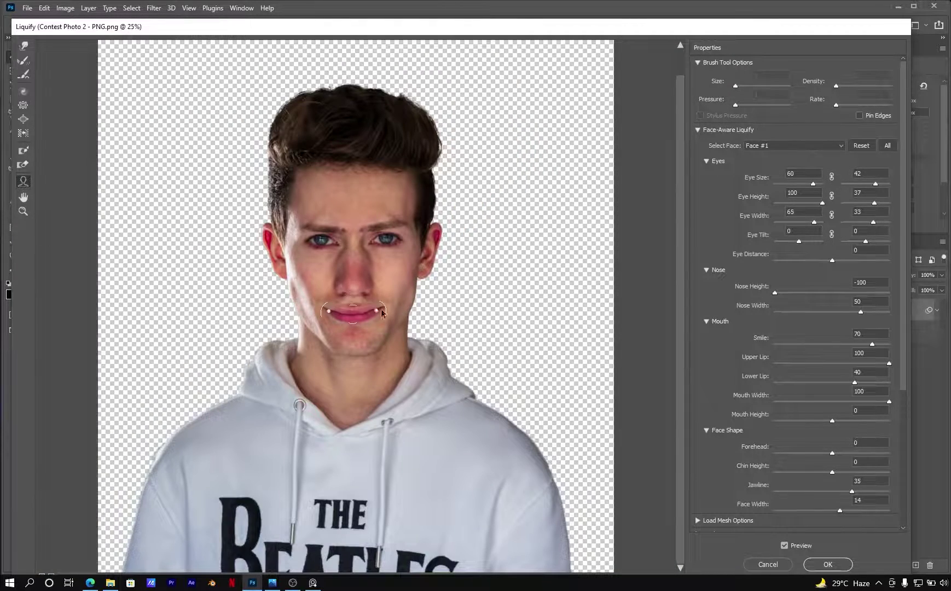
pyautogui.moveTo(382, 313); pyautogui.dragTo(379, 305)
pyautogui.moveTo(353, 359); pyautogui.dragTo(353, 372)
pyautogui.moveTo(416, 284)
pyautogui.mouseDown()
pyautogui.moveTo(425, 271)
pyautogui.moveTo(410, 271)
pyautogui.mouseUp()
pyautogui.moveTo(402, 323); pyautogui.dragTo(416, 328)
pyautogui.moveTo(353, 164); pyautogui.dragTo(356, 180)
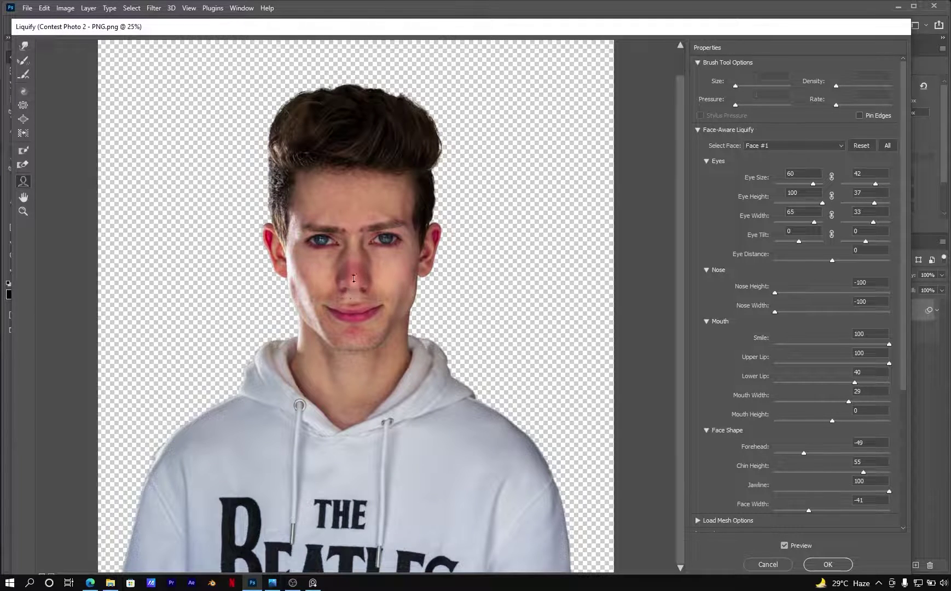
pyautogui.hotkey('ctrl', '+')
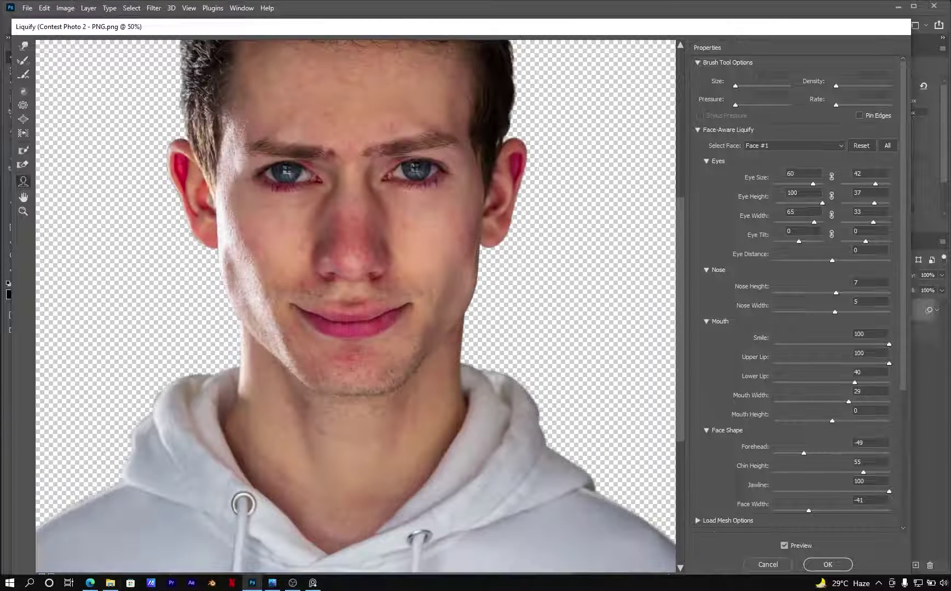
# Tilt the eyes by 10 and greatly enlarge the Forward Warp brush.
pyautogui.moveTo(251, 146); pyautogui.dragTo(241, 164)
pyautogui.hotkey('ctrl', '-')
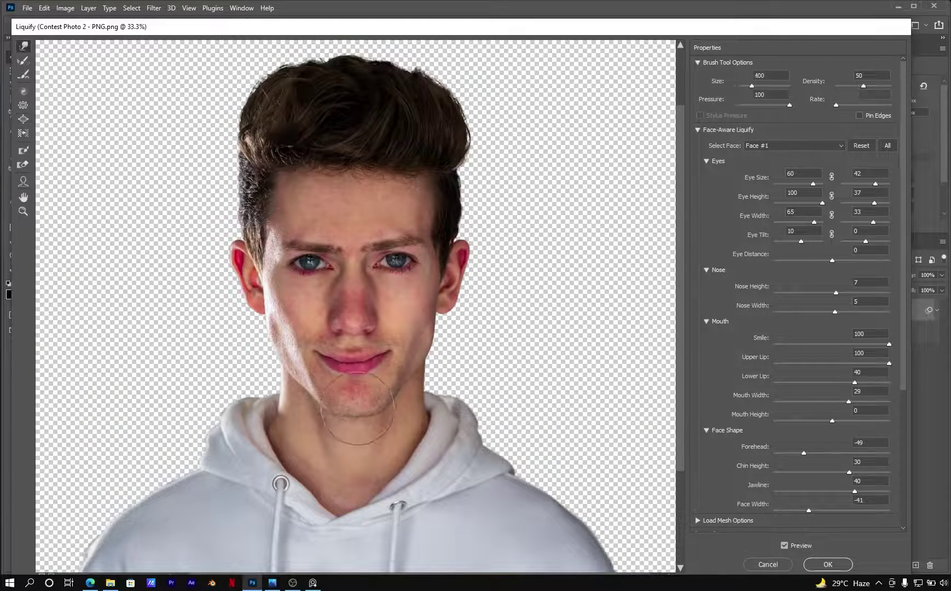
pyautogui.hotkey('ctrl', '+')
pyautogui.press(']')
pyautogui.press(']')
pyautogui.press(']')
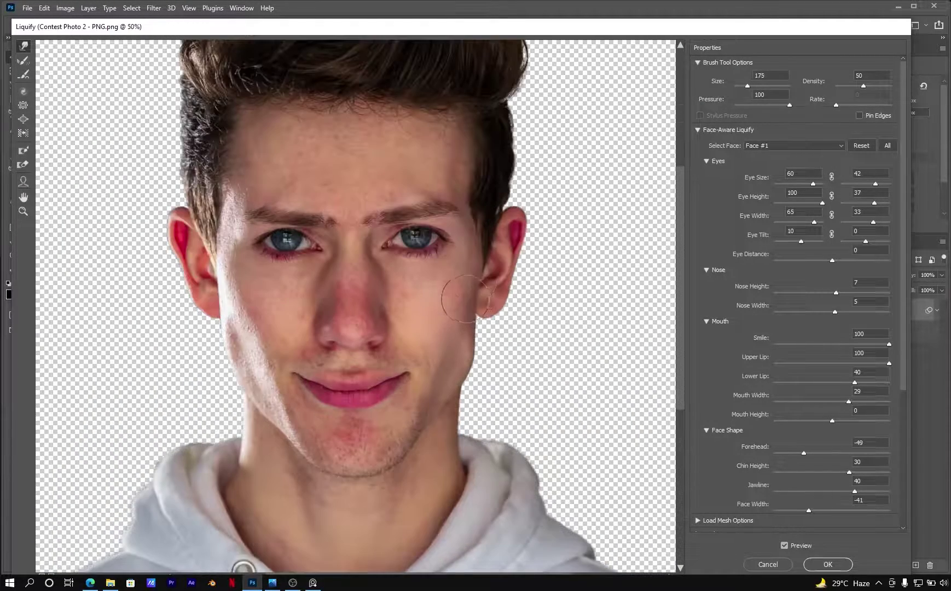
pyautogui.hotkey('ctrl', '-')
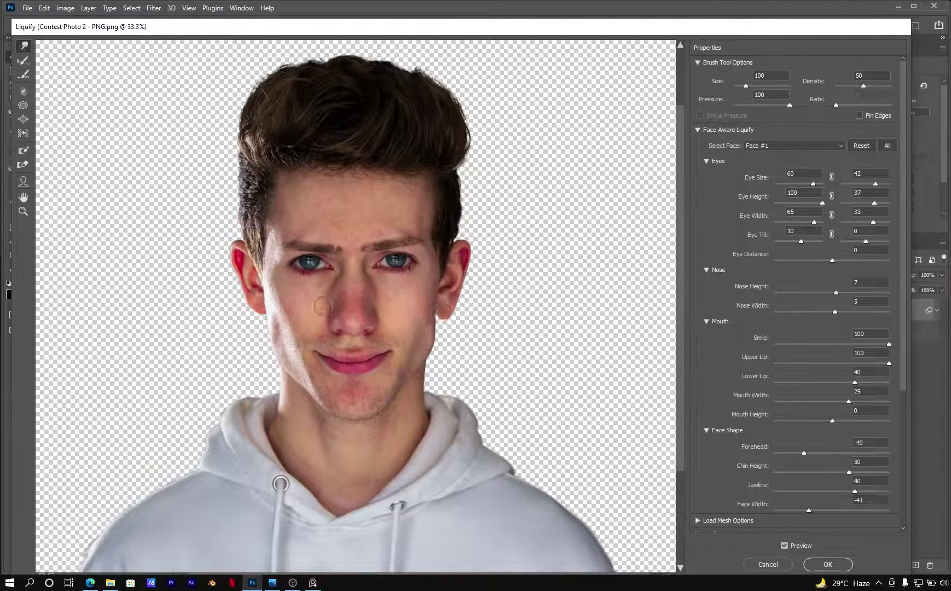
pyautogui.hotkey('ctrl', '-')
pyautogui.press(']')
pyautogui.press(']')
pyautogui.press(']')
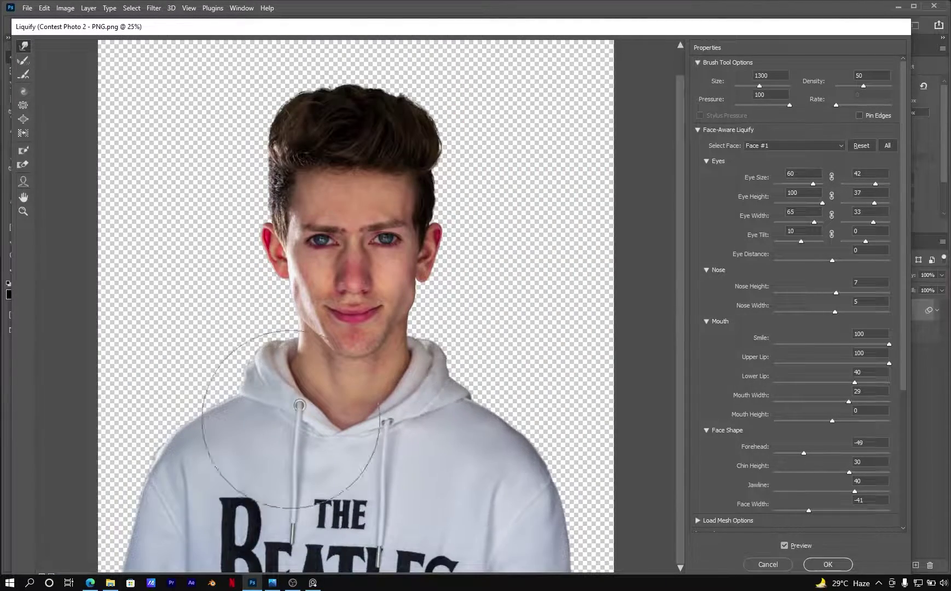
pyautogui.hotkey('ctrl', '-')
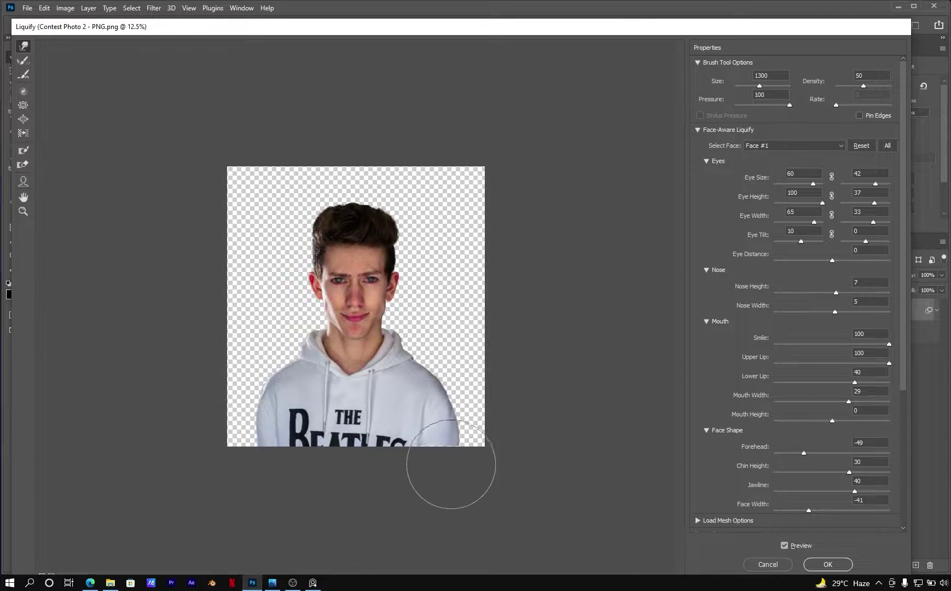
# Resize the Bloat brush for the face and apply the Liquify changes.
pyautogui.press('b')
pyautogui.press(']')
pyautogui.press(']')
pyautogui.press(']')
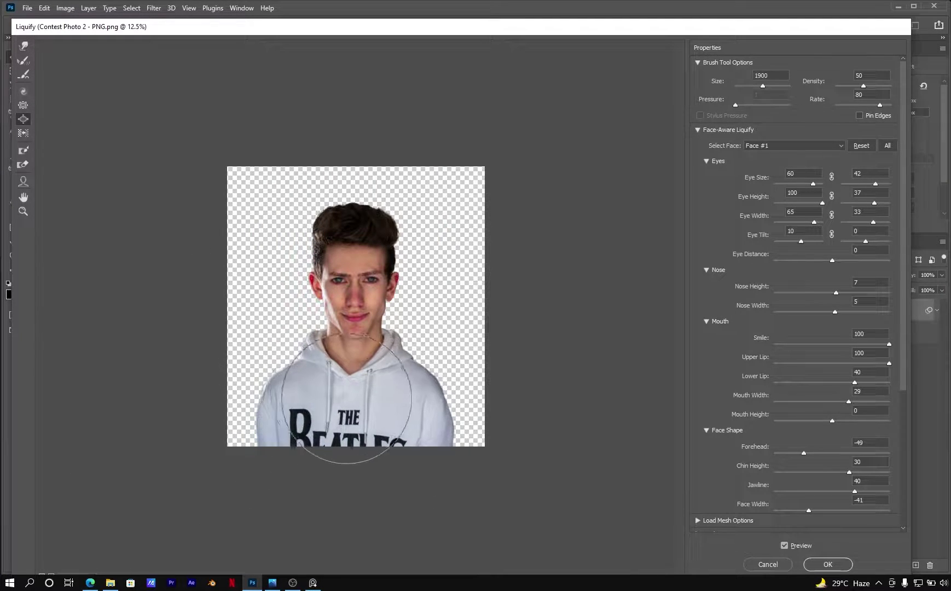
pyautogui.hotkey('ctrl', '+')
pyautogui.hotkey('ctrl', '+')
pyautogui.hotkey('ctrl', '+')
pyautogui.press('[')
pyautogui.press('[')
pyautogui.press('[')
pyautogui.press('[')
pyautogui.press('[')
pyautogui.press('[')
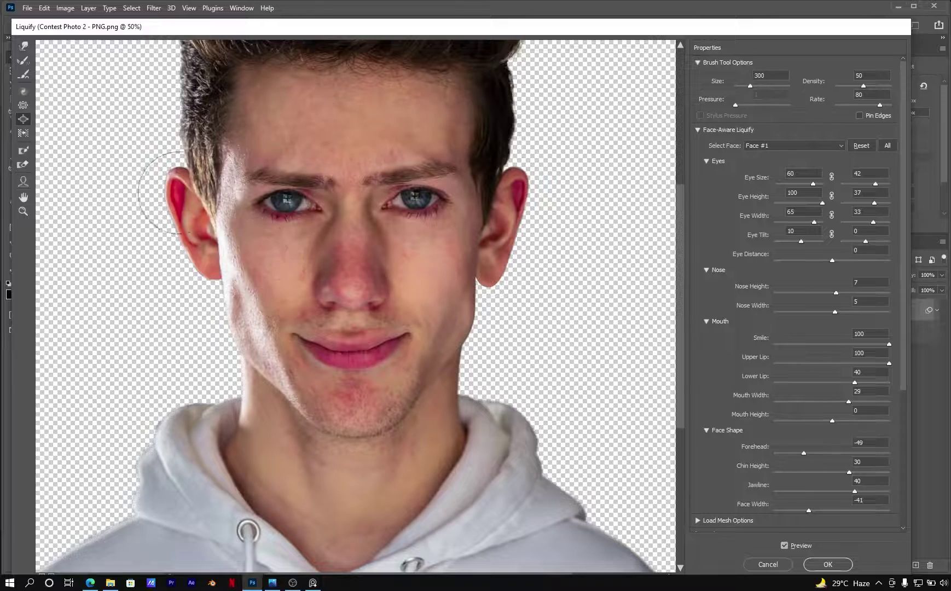
pyautogui.press('[')
pyautogui.hotkey('ctrl', '-')
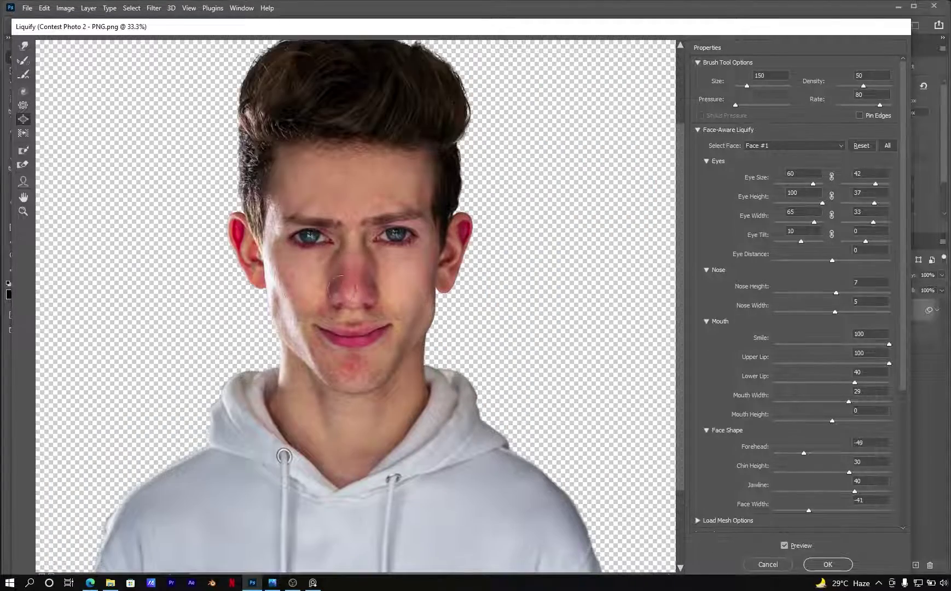
pyautogui.hotkey('ctrl', '+')
pyautogui.hotkey('ctrl', '0')
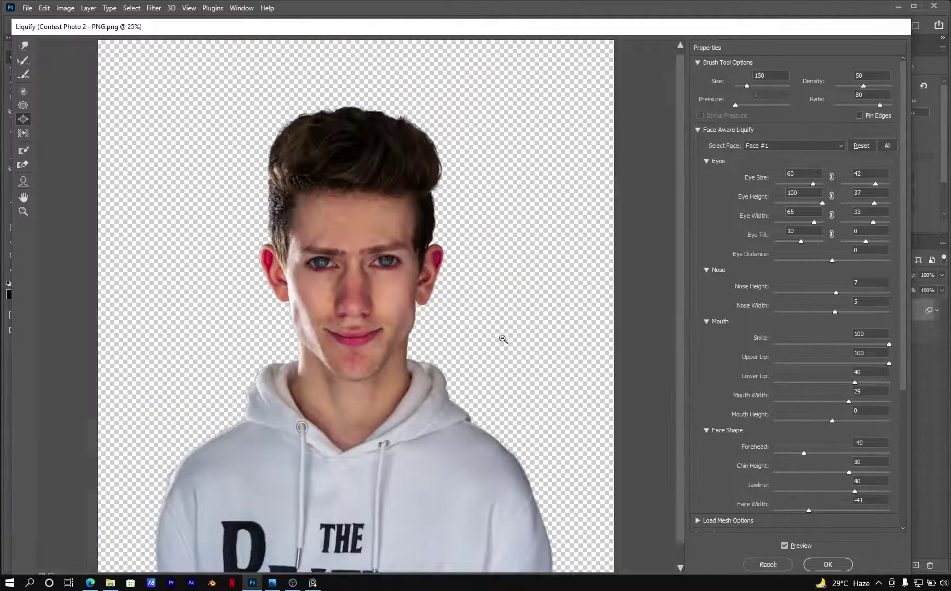
pyautogui.press('Return')
# Add an empty layer, zoom onto the face, and shrink the brush.
pyautogui.hotkey('ctrl', 'shift', 'alt', 'n')
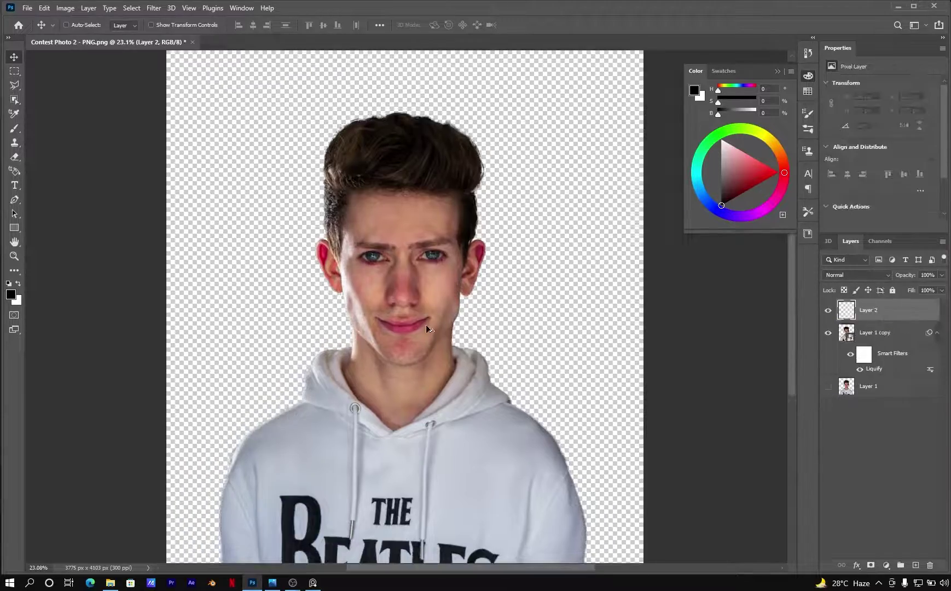
pyautogui.scroll(3, 425, 329)
pyautogui.scroll(1, 425, 329)
pyautogui.moveTo(475, 366); pyautogui.dragTo(433, 300)
pyautogui.scroll(3, 433, 299)
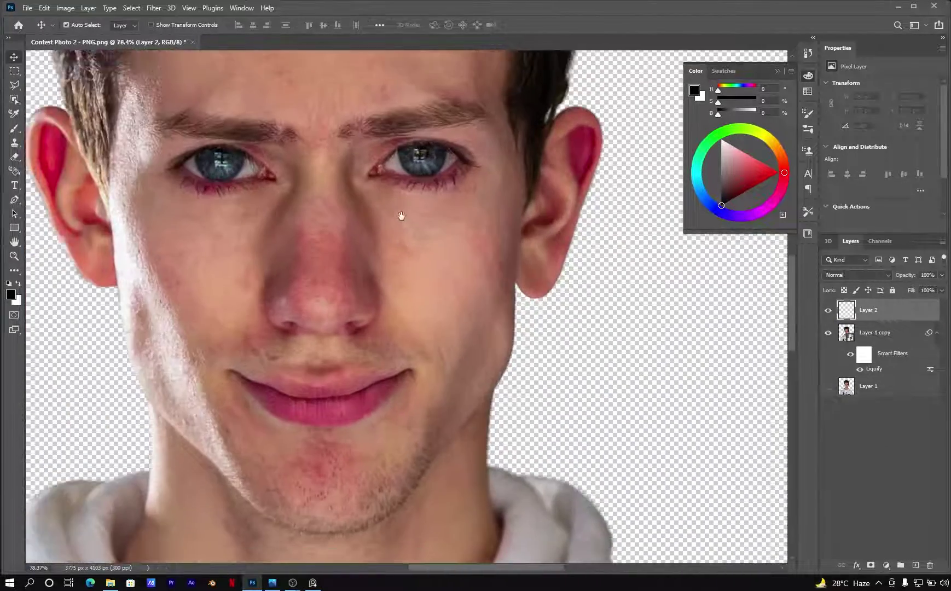
pyautogui.press('b')
pyautogui.hotkey('alt', '[')
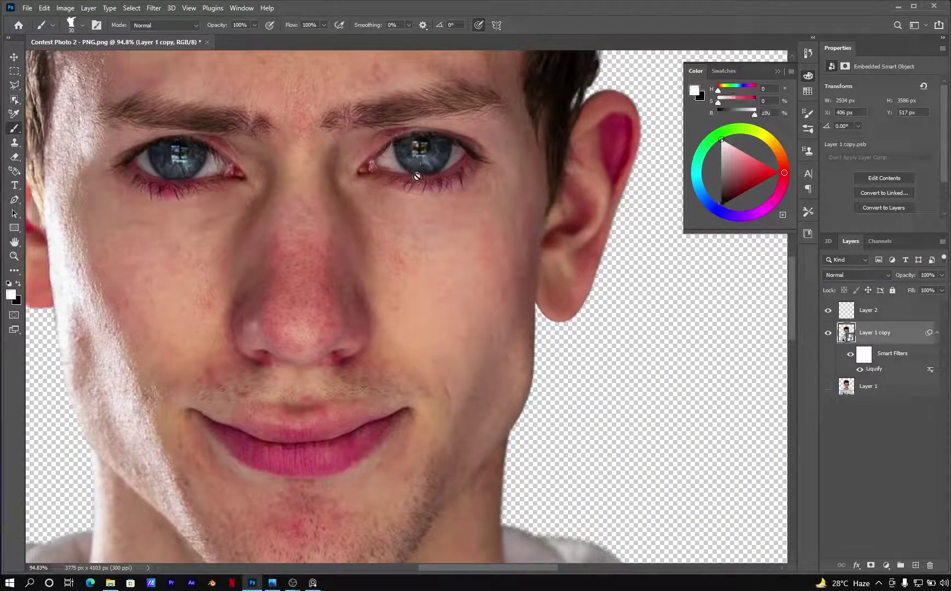
pyautogui.hotkey('alt', ']')
pyautogui.press('[')
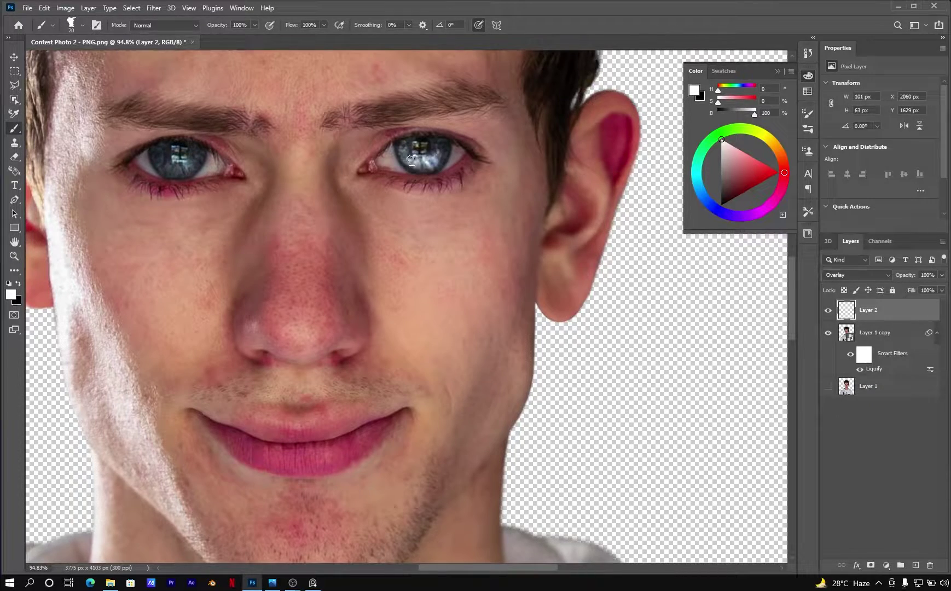
pyautogui.scroll(-2, 208, 141)
pyautogui.scroll(-2, 208, 141)
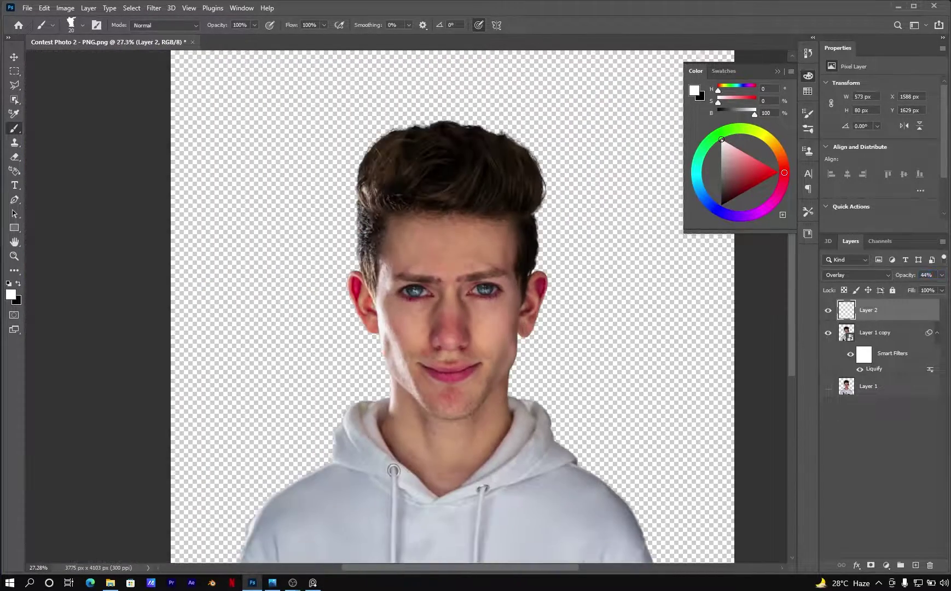
# On another new layer, paint red at the eye's outer corner.
pyautogui.hotkey('ctrl', 'shift', 'alt', 'n')
pyautogui.scroll(3, 452, 309)
pyautogui.scroll(1, 452, 308)
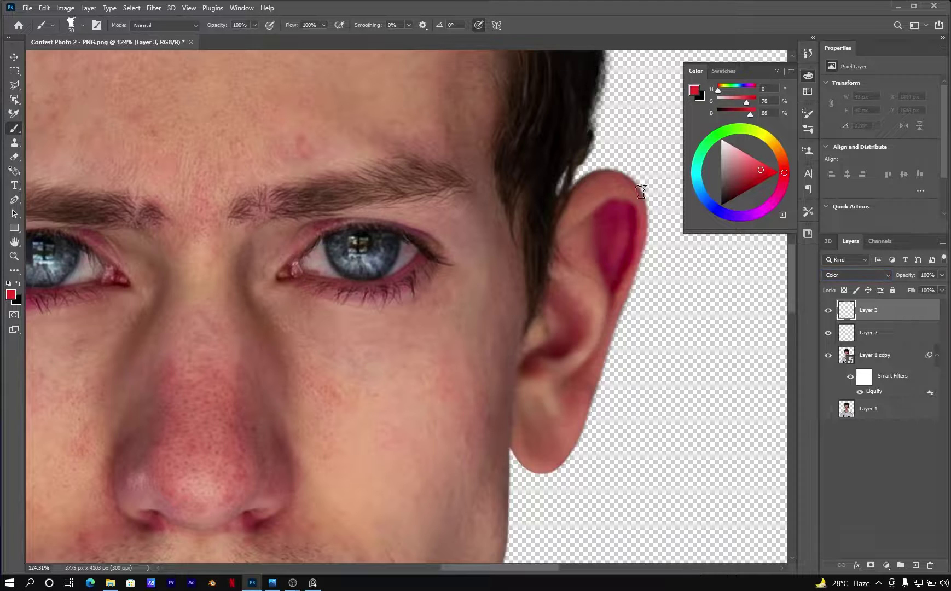
pyautogui.press(']')
pyautogui.press(']')
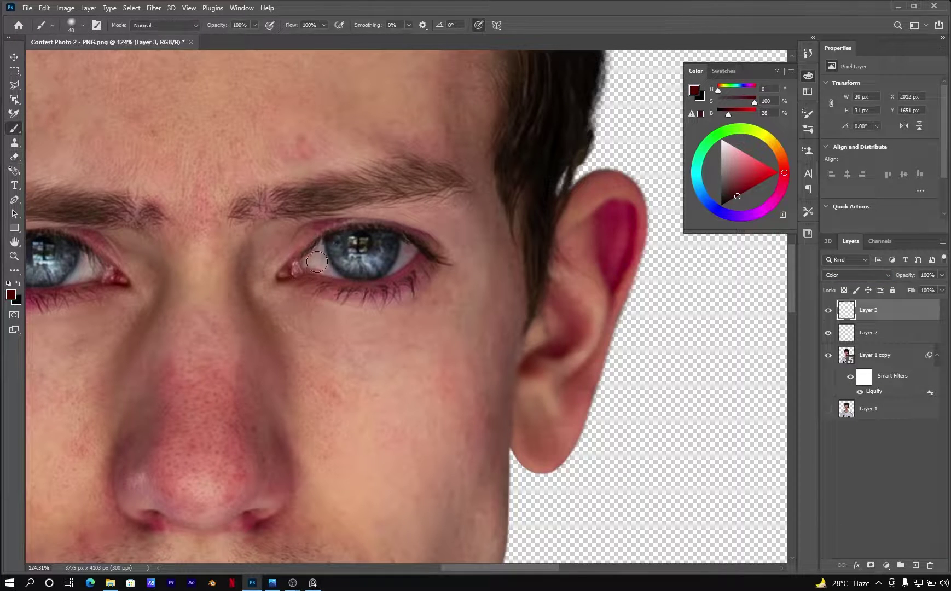
pyautogui.click(321, 251)
pyautogui.hotkey('ctrl', 'z')
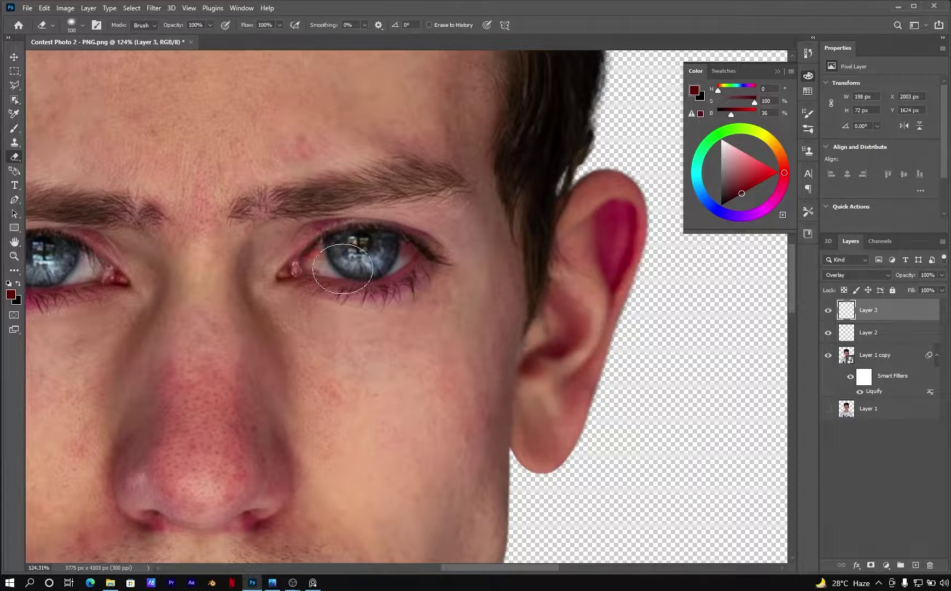
pyautogui.click(413, 248)
# Paint red around the left eye's inner and outer corners, erasing the excess.
pyautogui.press('e')
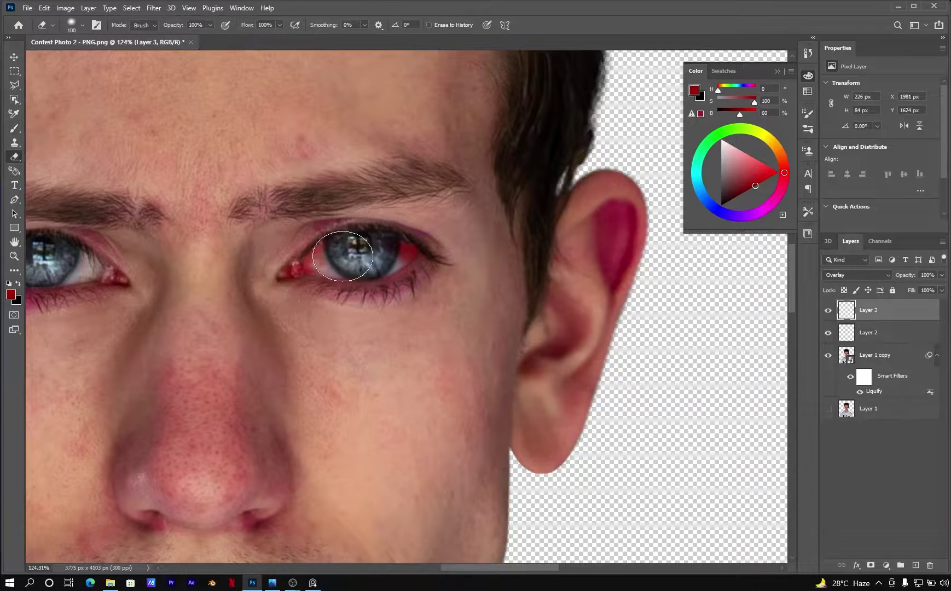
pyautogui.moveTo(342, 291); pyautogui.dragTo(473, 247)
pyautogui.press('b')
pyautogui.click(238, 223)
pyautogui.press('e')
pyautogui.moveTo(214, 196); pyautogui.dragTo(216, 224)
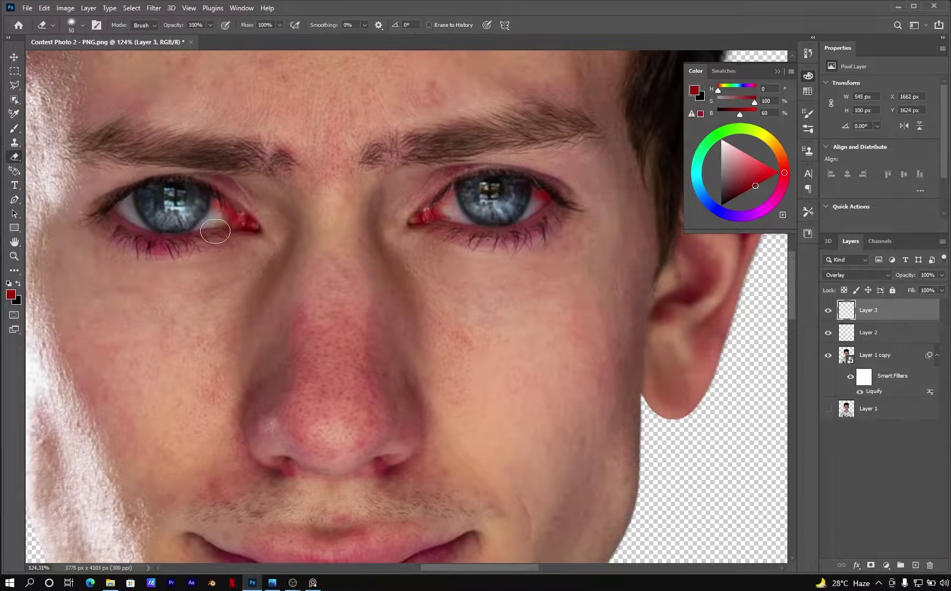
pyautogui.press('b')
pyautogui.moveTo(118, 200); pyautogui.dragTo(131, 205)
pyautogui.press('e')
# Pick a darker orange paint colour and choose the 15 brush preset.
pyautogui.click(755, 158)
pyautogui.moveTo(755, 159); pyautogui.dragTo(760, 181)
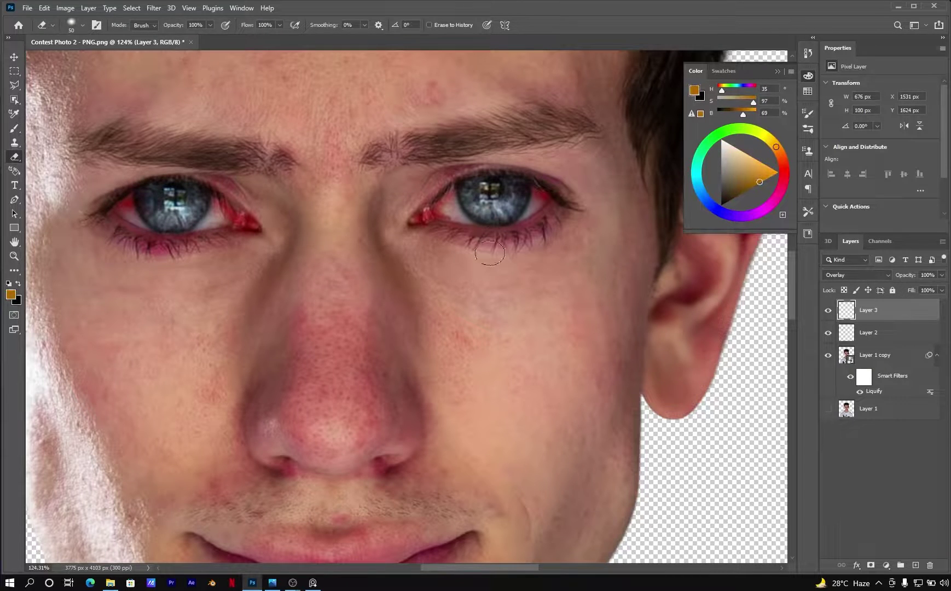
pyautogui.press('b')
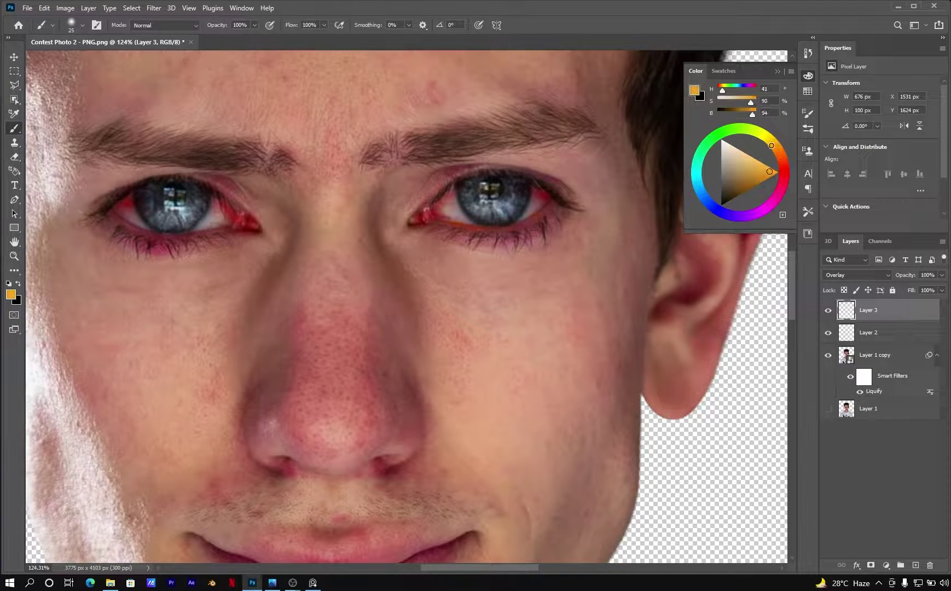
pyautogui.hotkey('ctrl', '0')
pyautogui.scroll(2, 450, 304)
pyautogui.scroll(2, 371, 283)
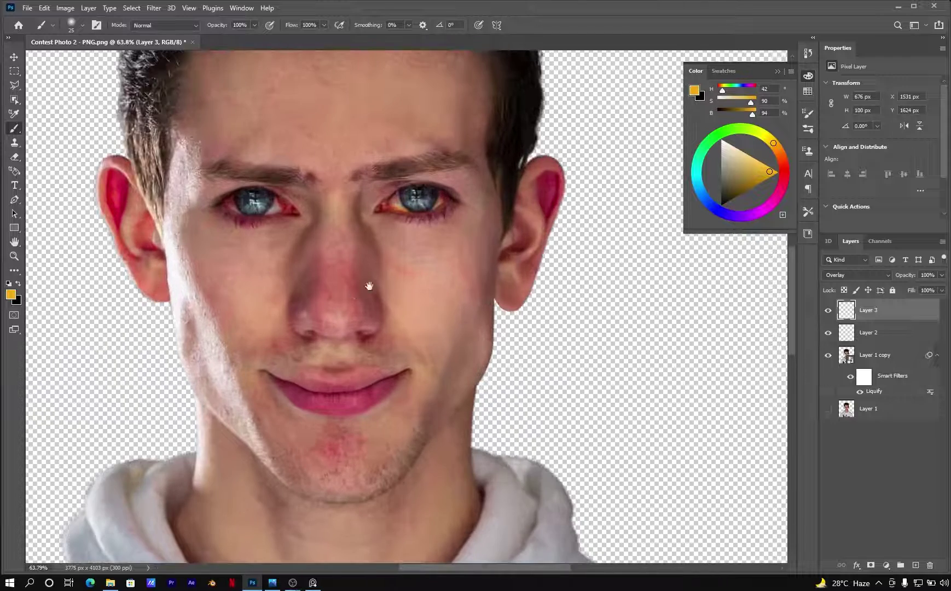
pyautogui.scroll(2, 418, 189)
pyautogui.rightClick(419, 189)
pyautogui.doubleClick(491, 207)
# Lower the brush minimum diameter to 30% and erase stray red paint.
pyautogui.press('F5')
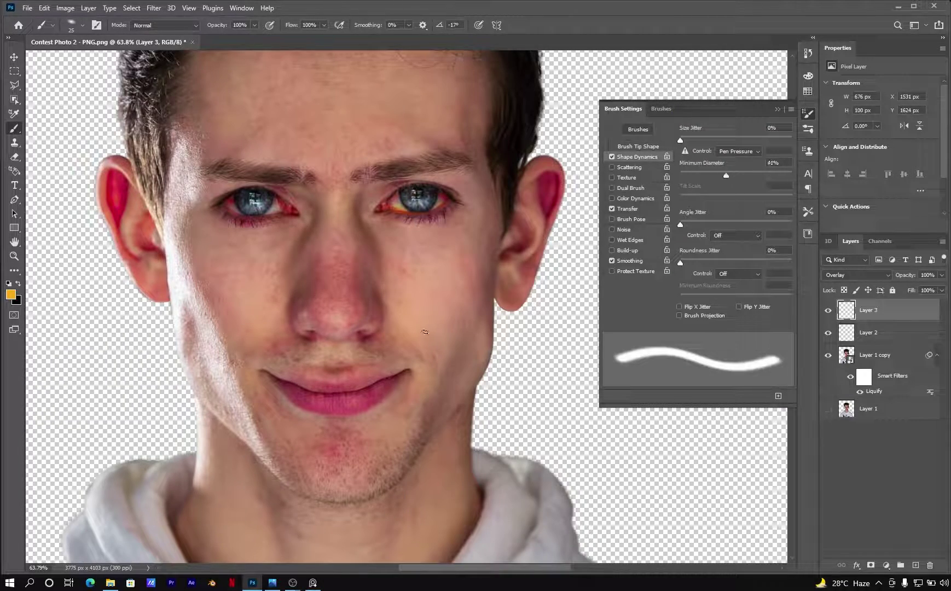
pyautogui.click(661, 109)
pyautogui.click(623, 109)
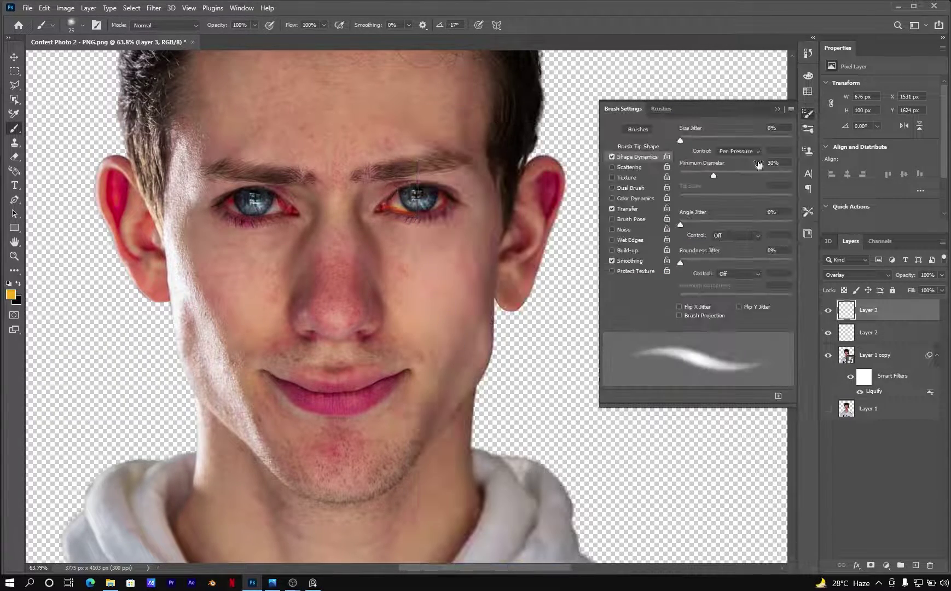
pyautogui.scroll(2, 424, 248)
pyautogui.press('F5')
pyautogui.press('e')
pyautogui.scroll(-2, 376, 284)
pyautogui.scroll(4, 376, 285)
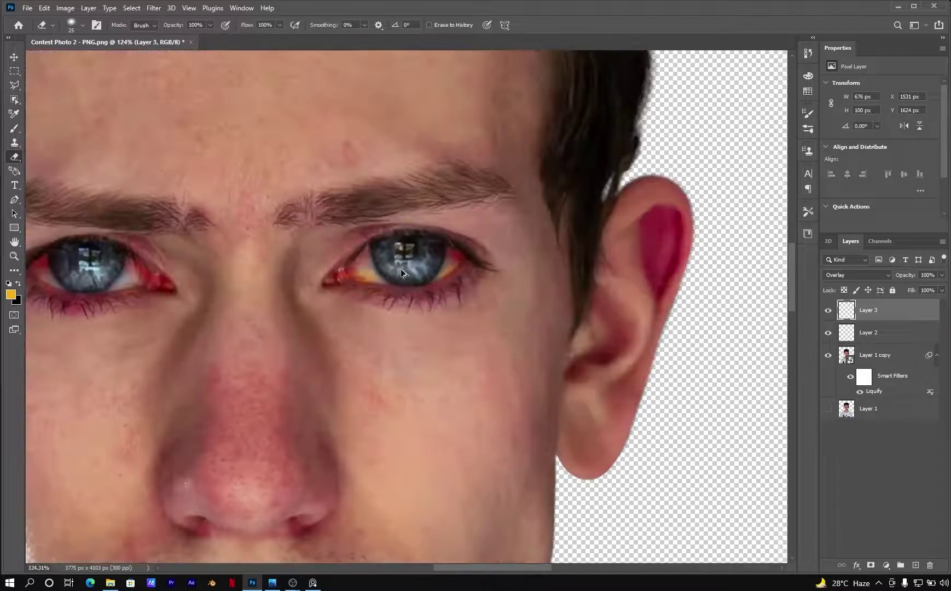
pyautogui.scroll(-4, 376, 284)
pyautogui.press('b')
pyautogui.hotkey('ctrl', 'shift', 'alt', 'n')
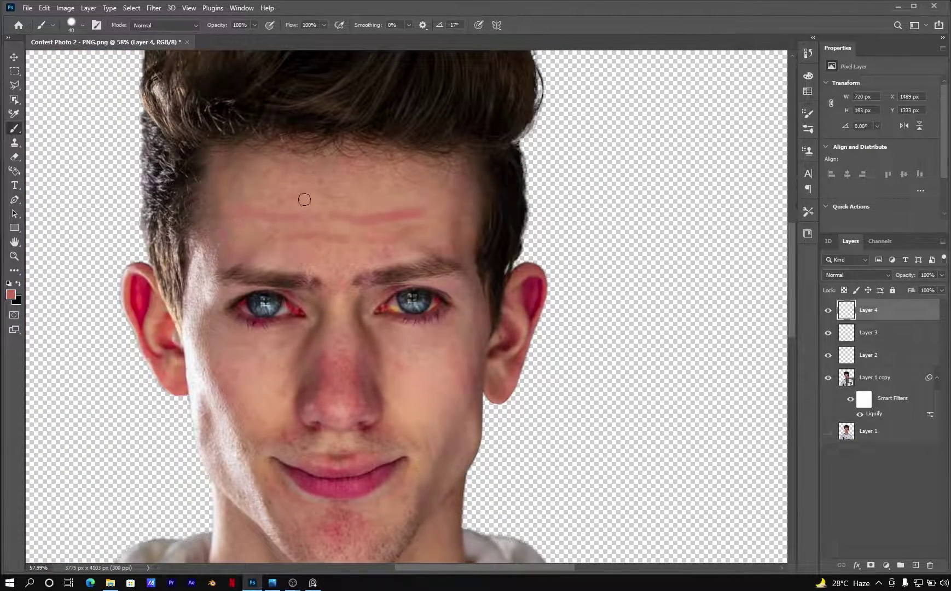
# Erase the excess forehead crease lines and add a new layer for stubble hairs.
pyautogui.scroll(1, 304, 199)
pyautogui.scroll(-3, 283, 185)
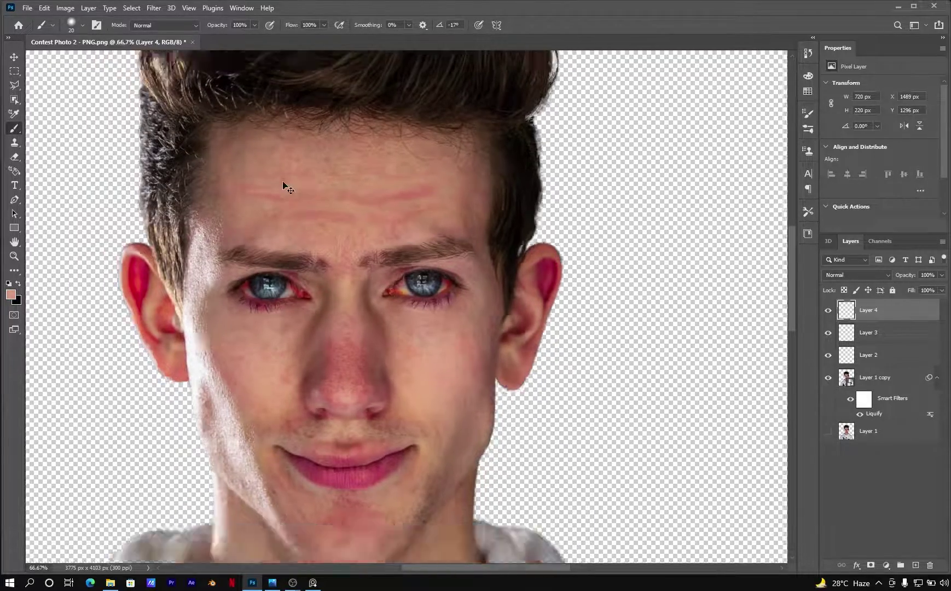
pyautogui.scroll(-4, 387, 241)
pyautogui.press('e')
pyautogui.scroll(3, 471, 318)
pyautogui.scroll(2, 471, 319)
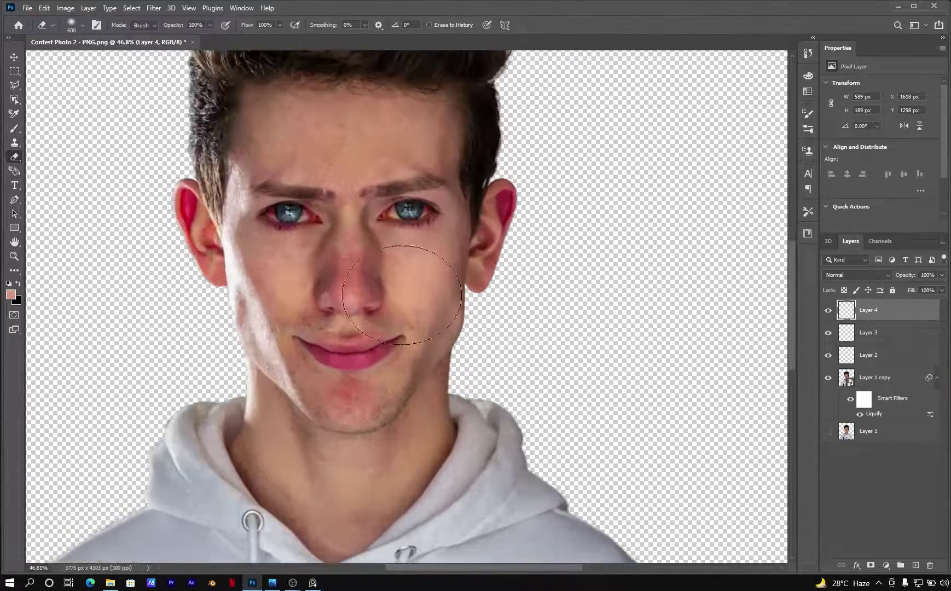
pyautogui.scroll(2, 471, 318)
pyautogui.hotkey('ctrl', 'shift', 'alt', 'n')
pyautogui.press('b')
pyautogui.click(14, 283)
# Pick a dark paint colour and dot stubble hairs onto the chin.
pyautogui.scroll(1, 353, 316)
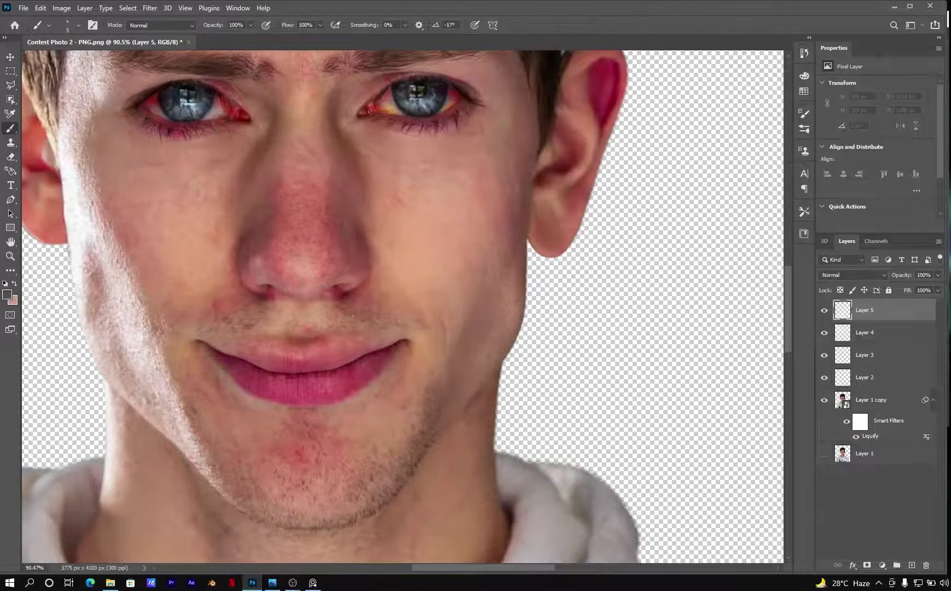
pyautogui.scroll(2, 381, 327)
pyautogui.click(7, 294)
pyautogui.press('Return')
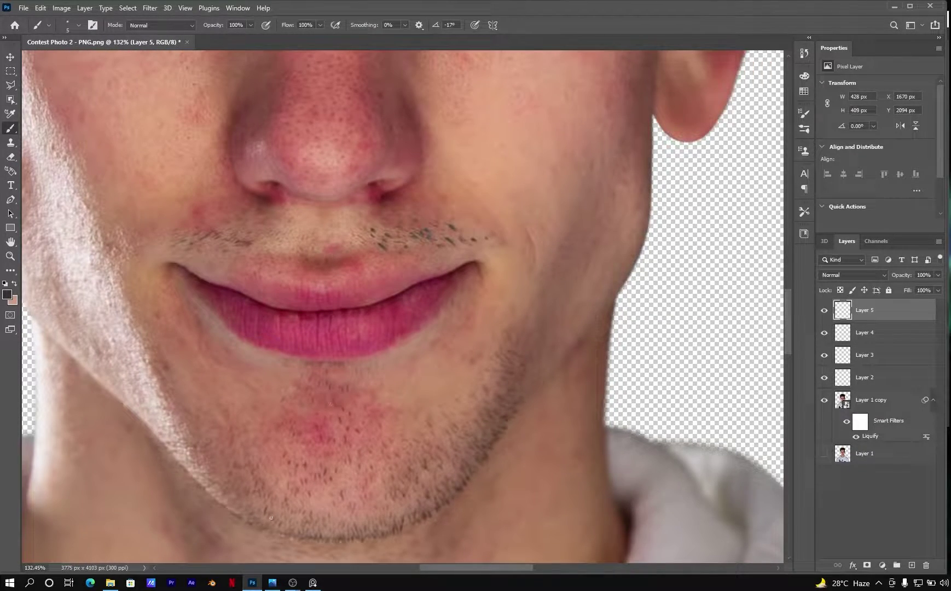
pyautogui.scroll(-3, 471, 459)
pyautogui.scroll(1, 330, 413)
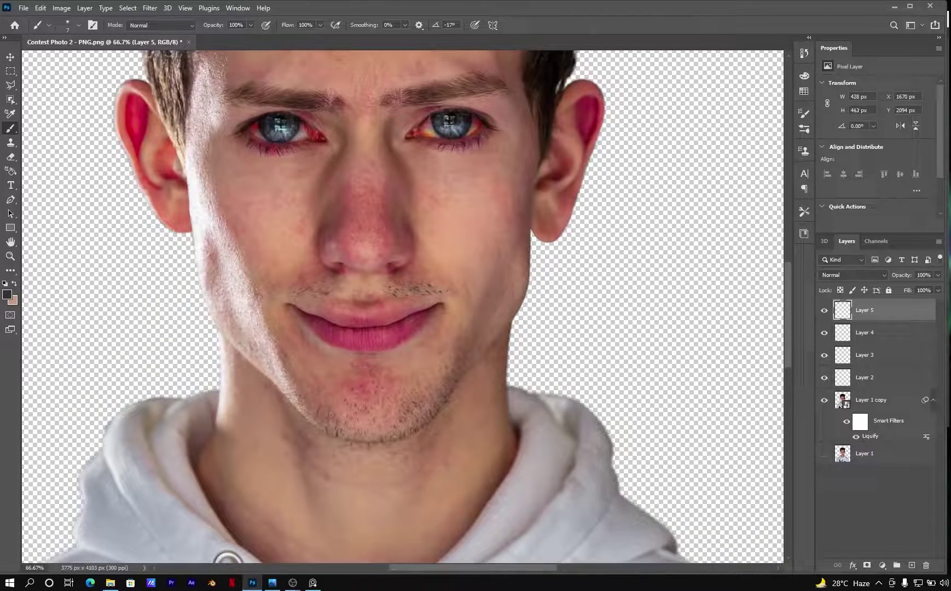
pyautogui.click(458, 387)
# Paint stray hairs into the eyebrow.
pyautogui.scroll(2, 391, 356)
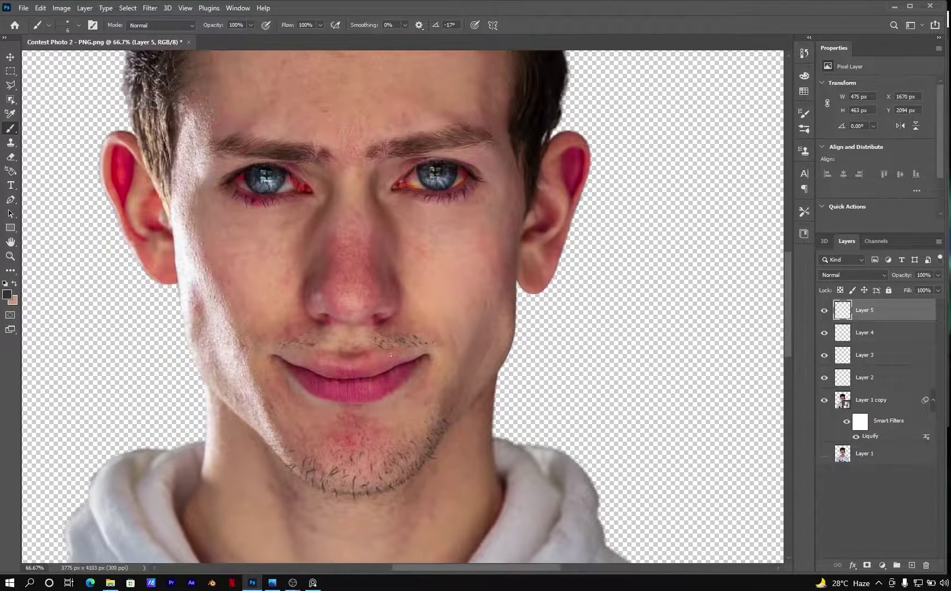
pyautogui.scroll(-3, 321, 342)
pyautogui.scroll(1, 457, 329)
pyautogui.scroll(1, 457, 329)
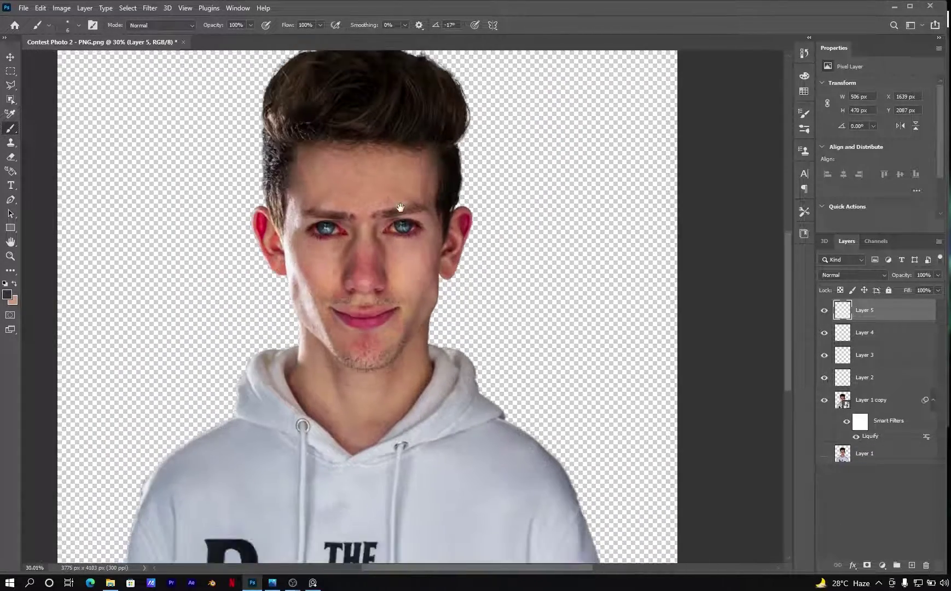
pyautogui.scroll(1, 425, 222)
pyautogui.scroll(1, 423, 222)
pyautogui.scroll(2, 394, 235)
pyautogui.scroll(3, 358, 244)
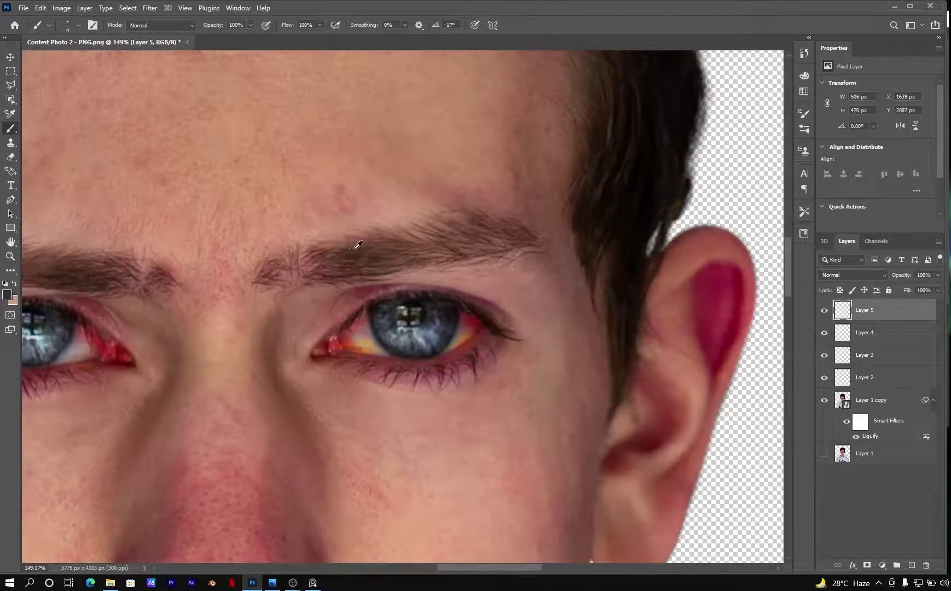
pyautogui.moveTo(361, 244); pyautogui.dragTo(416, 274)
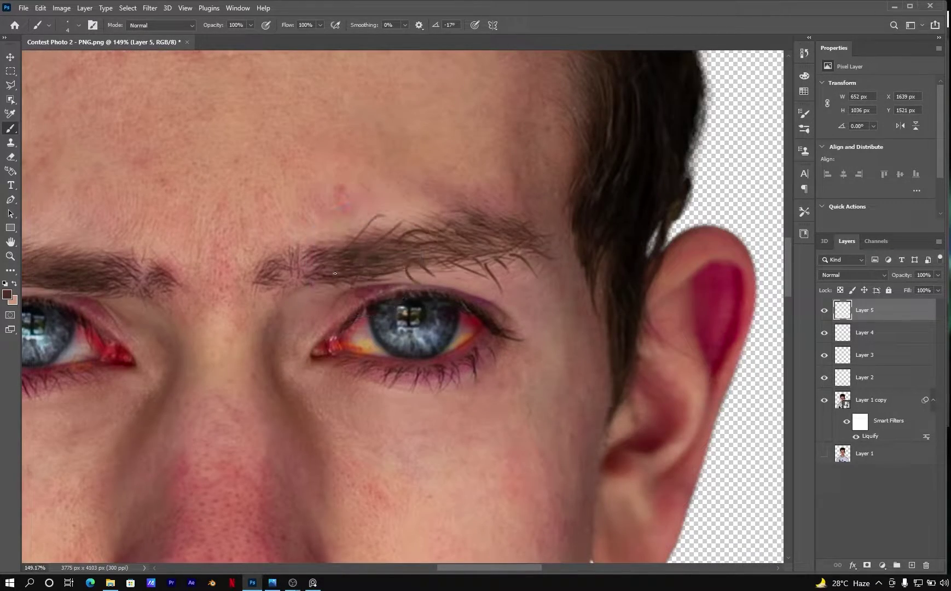
pyautogui.hscroll(-4, 175, 239)
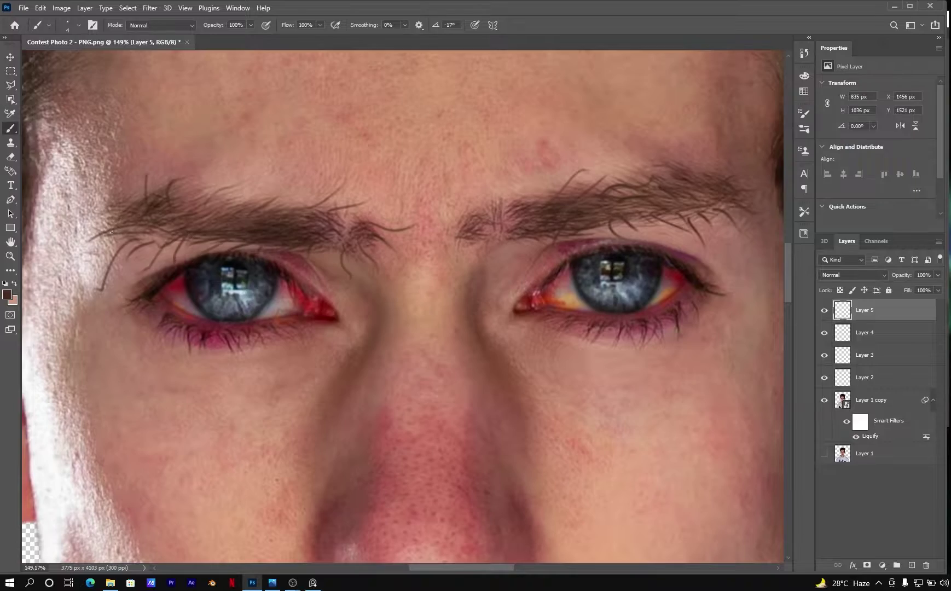
pyautogui.scroll(-3, 444, 302)
pyautogui.scroll(1, 444, 302)
pyautogui.scroll(-1, 425, 265)
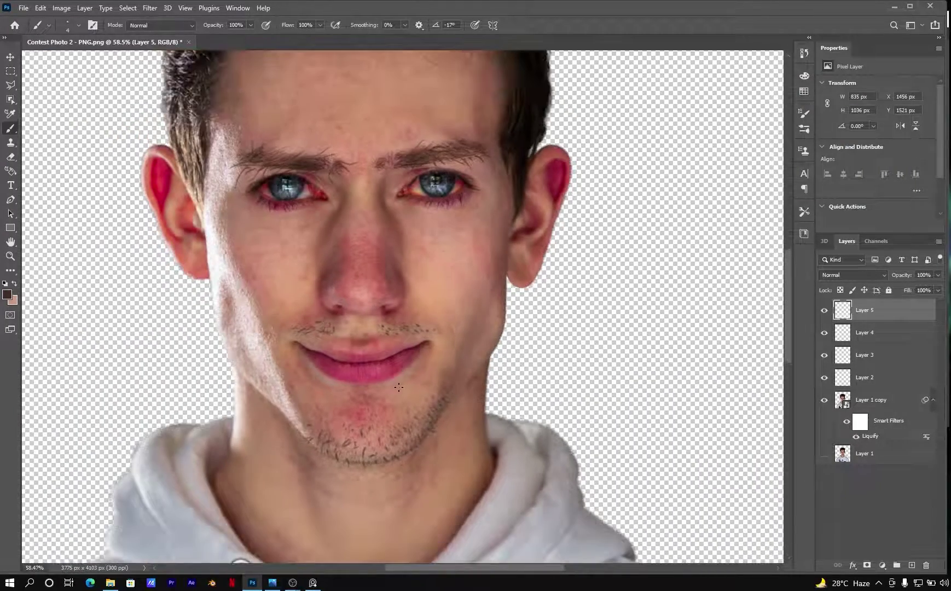
pyautogui.scroll(3, 404, 384)
pyautogui.hotkey('ctrl', 'shift', 'alt', 'n')
# Choose a dark green, then a lighter green, as the snot paint colour.
pyautogui.click(239, 7)
pyautogui.click(251, 159)
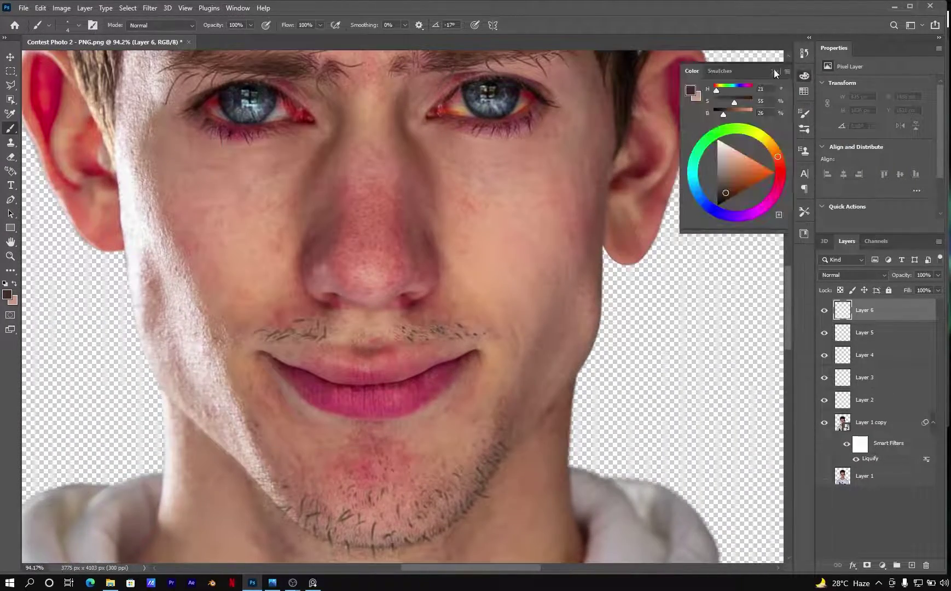
pyautogui.click(787, 71)
pyautogui.click(750, 130)
pyautogui.scroll(1, 407, 277)
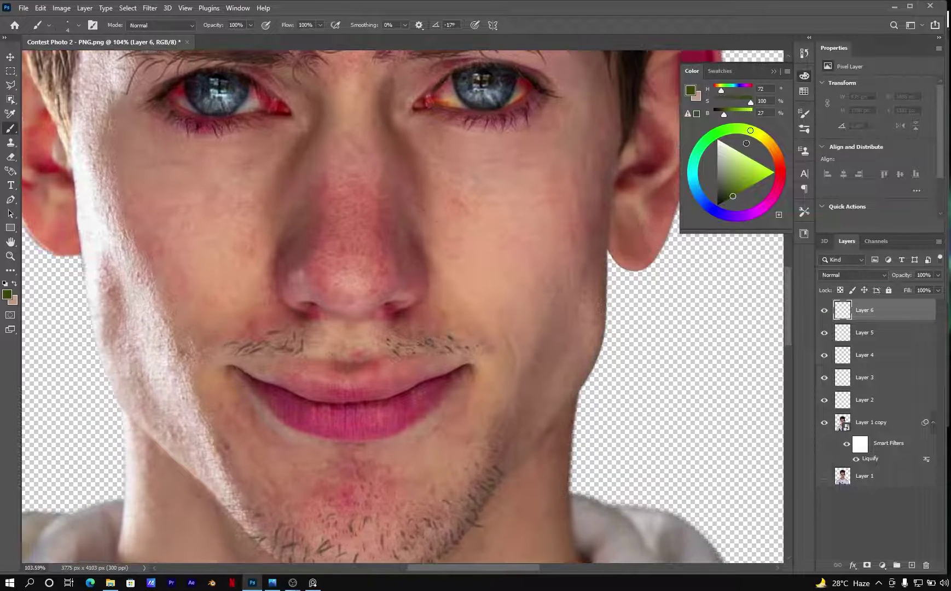
pyautogui.scroll(1, 408, 277)
pyautogui.click(749, 187)
pyautogui.scroll(1, 334, 351)
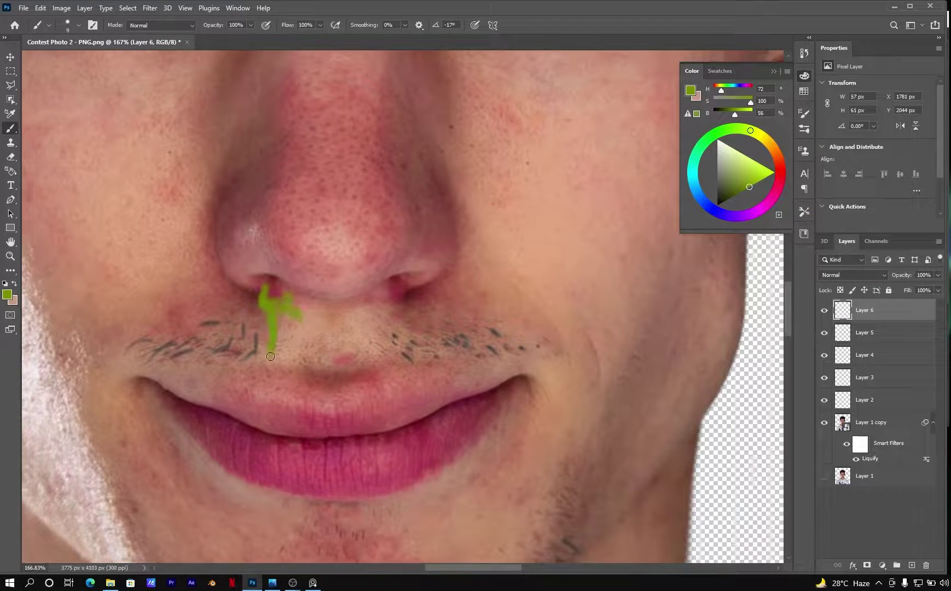
# Paint and trim the green snot under the nostril, adding a highlight layer above it.
pyautogui.press('e')
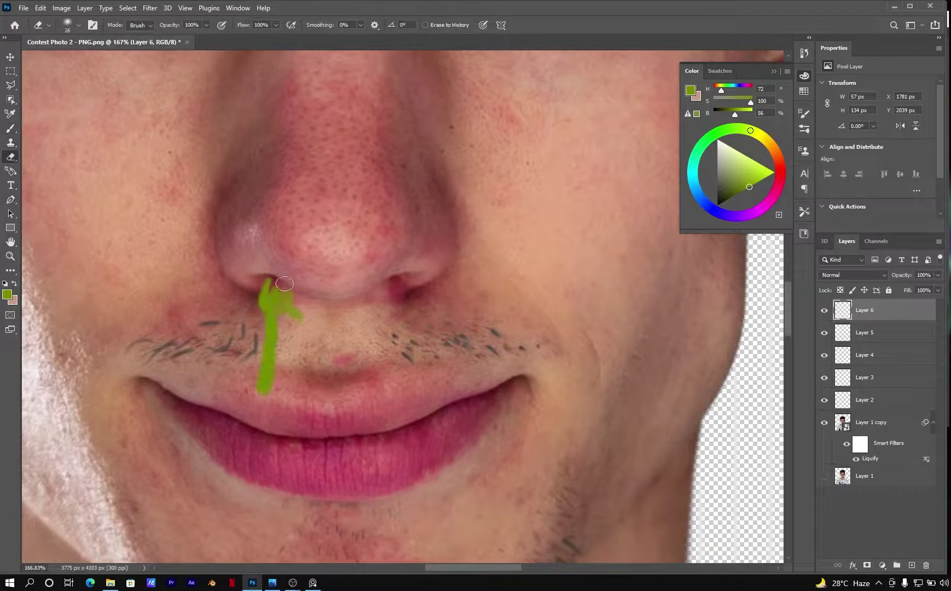
pyautogui.press('b')
pyautogui.hotkey('ctrl', '+')
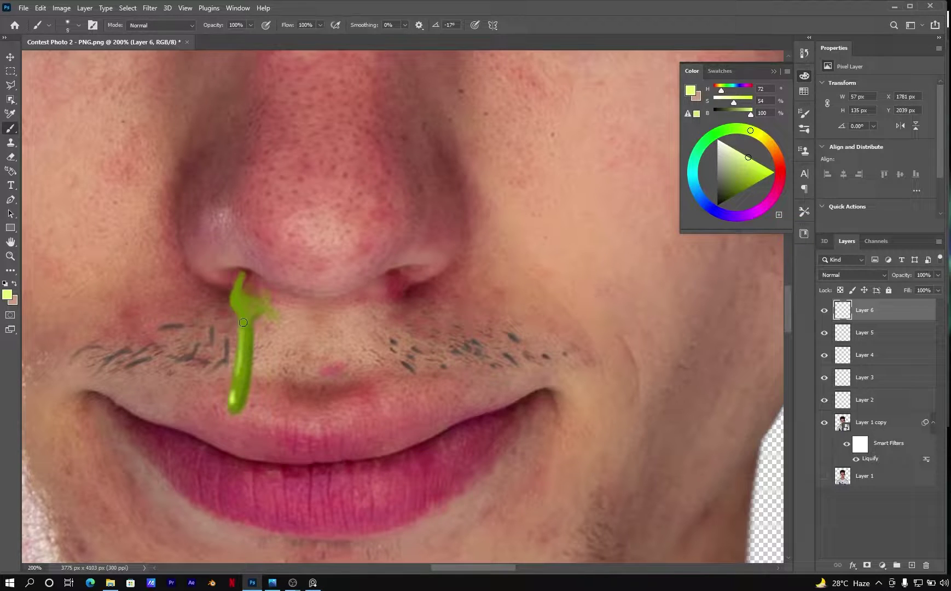
pyautogui.click(912, 564)
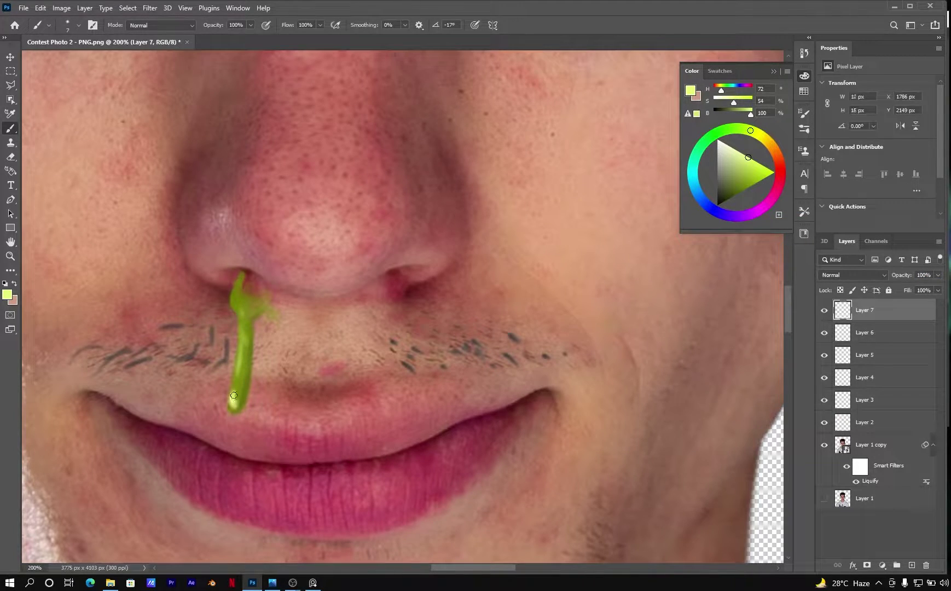
pyautogui.scroll(-5, 243, 316)
pyautogui.scroll(6, 397, 315)
pyautogui.keyDown('ctrl'); pyautogui.click(393, 306); pyautogui.keyUp('ctrl')
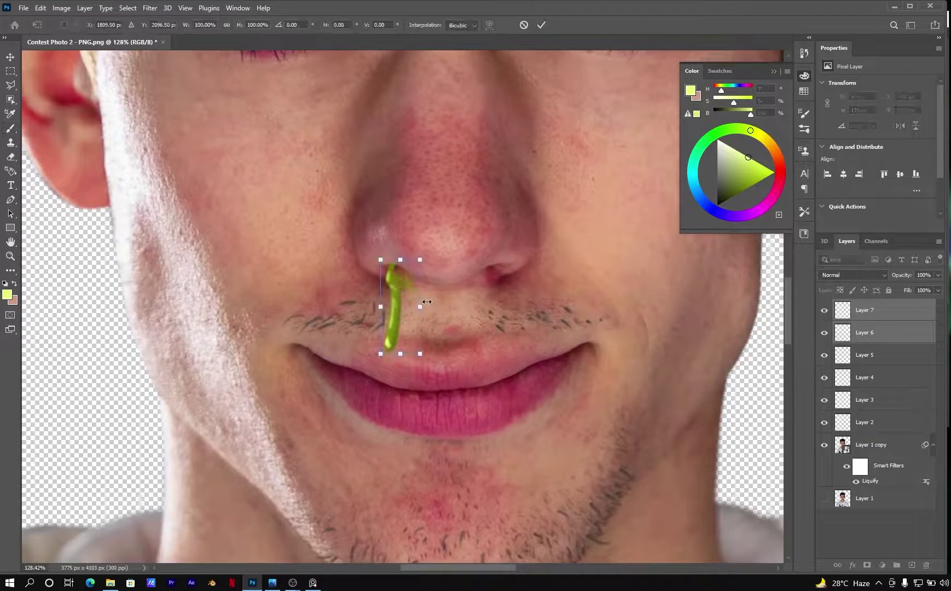
# Scale the snot drip to fit the nostril and add an edge-trimmed shading layer beneath it.
pyautogui.press('e')
pyautogui.scroll(2, 370, 230)
pyautogui.keyDown('ctrl'); pyautogui.click(912, 564); pyautogui.keyUp('ctrl')
pyautogui.press('b')
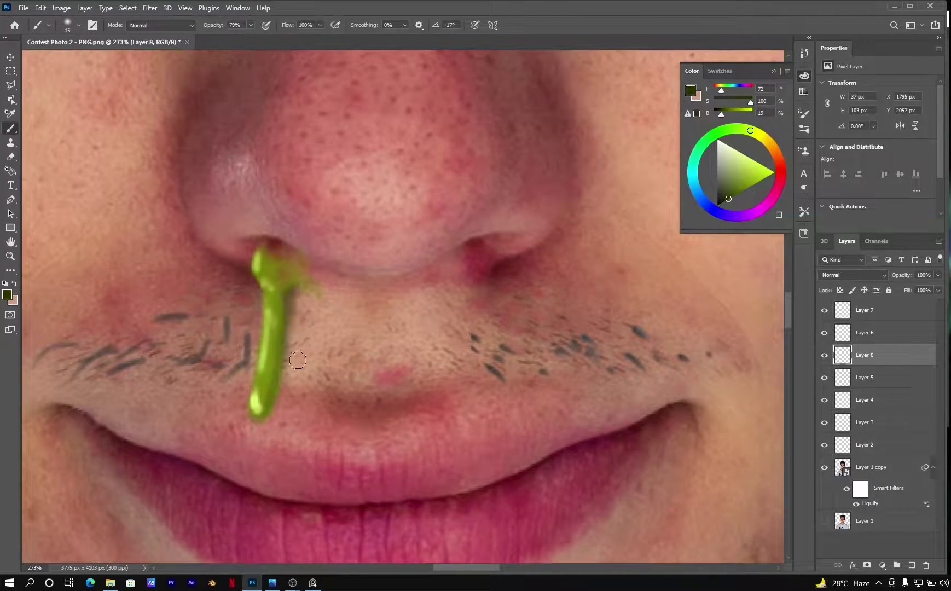
pyautogui.press('e')
pyautogui.scroll(-5, 298, 360)
pyautogui.scroll(2, 329, 355)
pyautogui.scroll(2, 328, 356)
pyautogui.scroll(1, 328, 356)
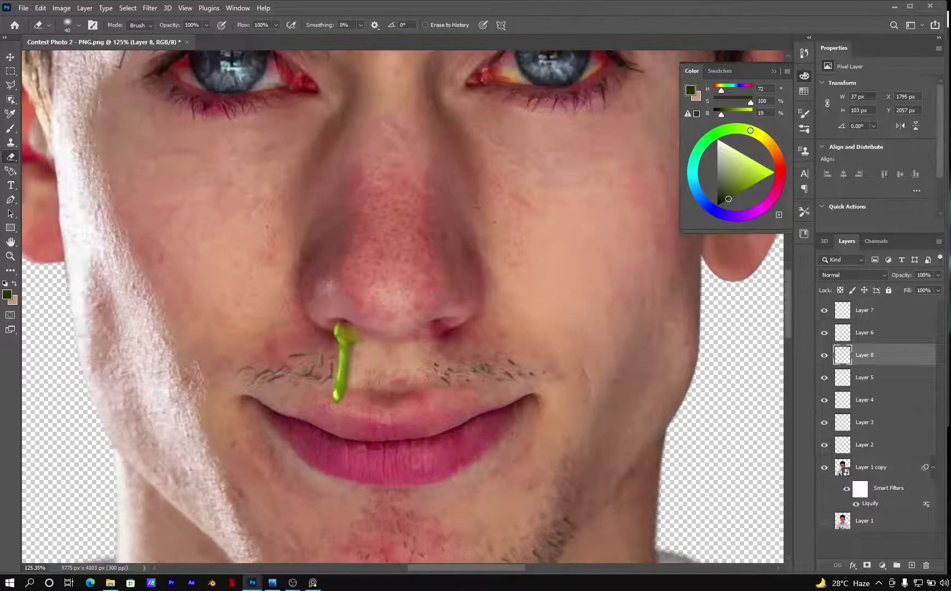
pyautogui.scroll(2, 435, 328)
# On a new Layer 9, paint a grey stroke beside the nose.
pyautogui.press('b')
pyautogui.hotkey('ctrl', 'shift', 'alt', 'n')
pyautogui.click(718, 179)
pyautogui.moveTo(372, 265); pyautogui.dragTo(421, 318)
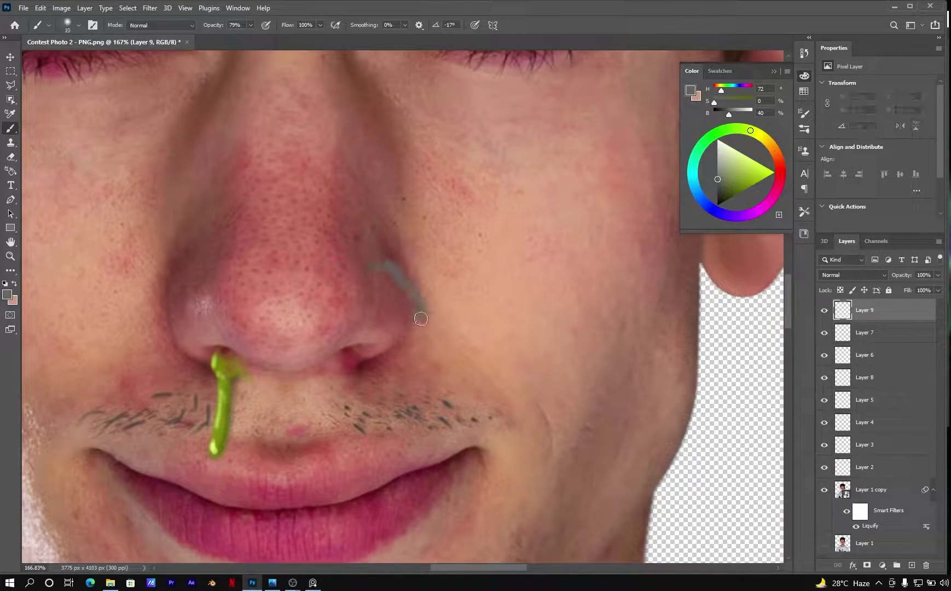
# Replace the grey stroke with an unfilled ellipse over the nose with a thick grey outline.
pyautogui.hotkey('ctrl', 'z')
pyautogui.hotkey('ctrl', 'z')
pyautogui.hotkey('ctrl', 'z')
pyautogui.press('u')
pyautogui.moveTo(291, 226); pyautogui.dragTo(429, 364)
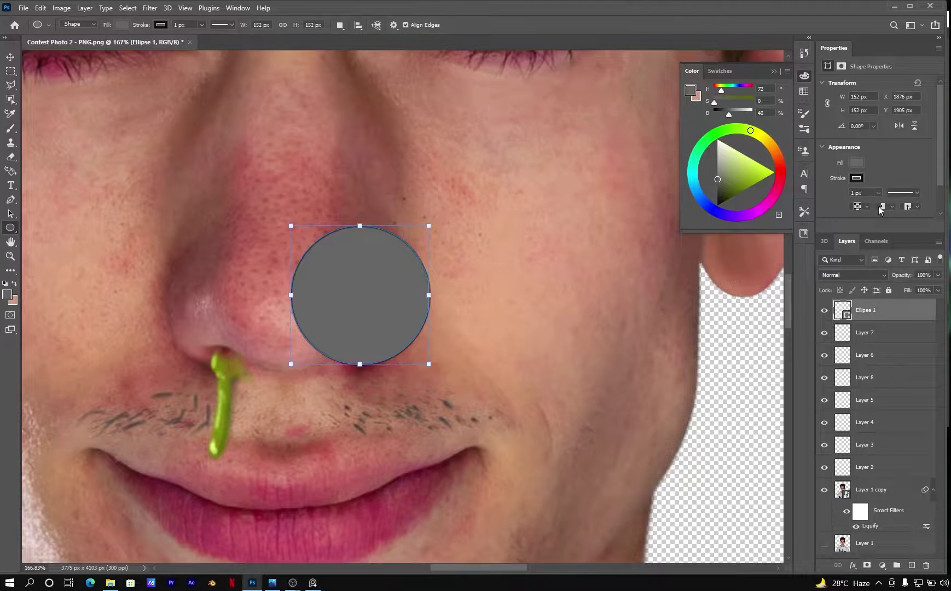
pyautogui.click(857, 163)
pyautogui.click(833, 197)
pyautogui.click(856, 178)
pyautogui.click(843, 218)
pyautogui.moveTo(870, 206); pyautogui.dragTo(883, 204)
# Shrink the grey ring to fit the nostril and hide its lower arc inside it.
pyautogui.scroll(1, 348, 205)
pyautogui.hotkey('ctrl', 't')
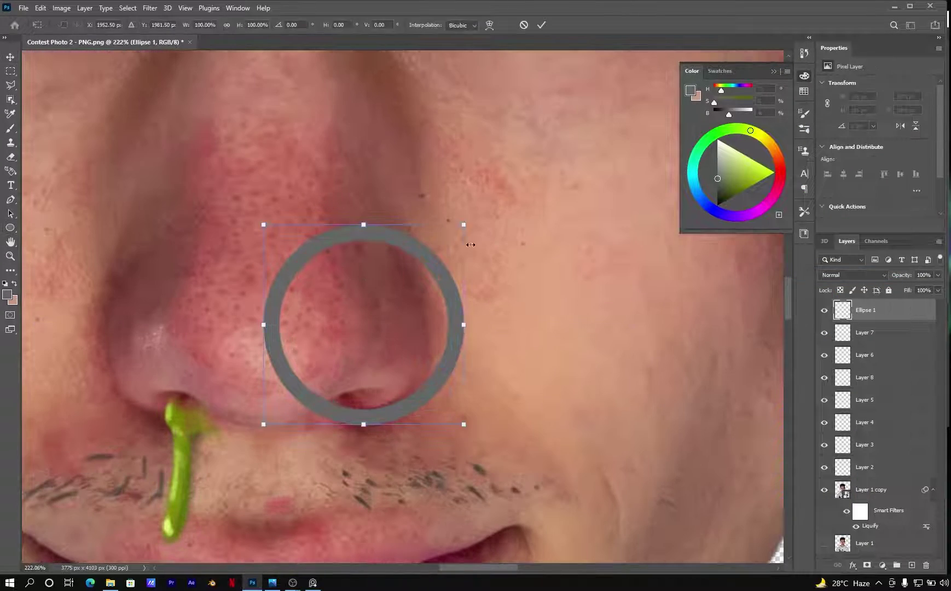
pyautogui.moveTo(471, 245); pyautogui.dragTo(461, 256)
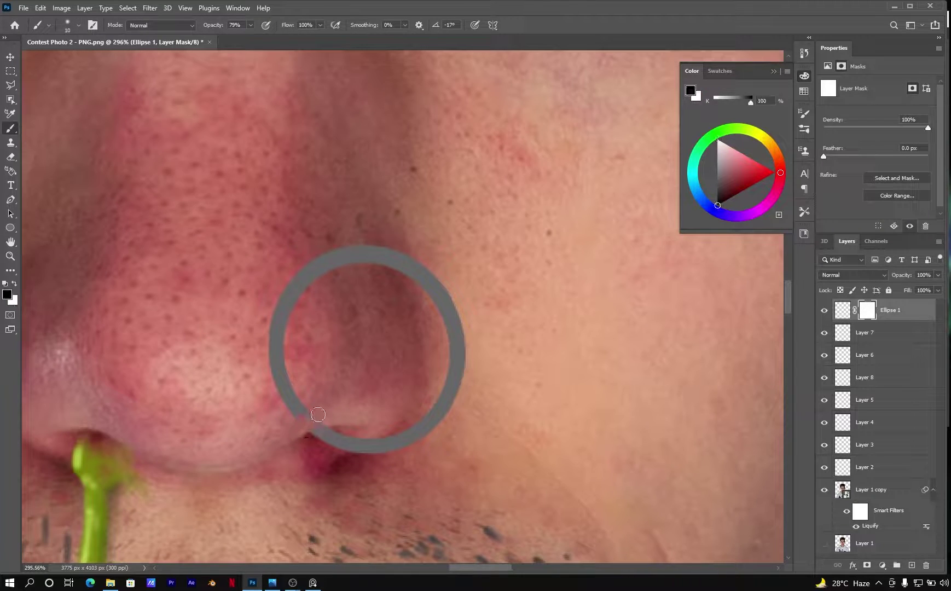
pyautogui.press('0')
pyautogui.moveTo(299, 406); pyautogui.dragTo(321, 374)
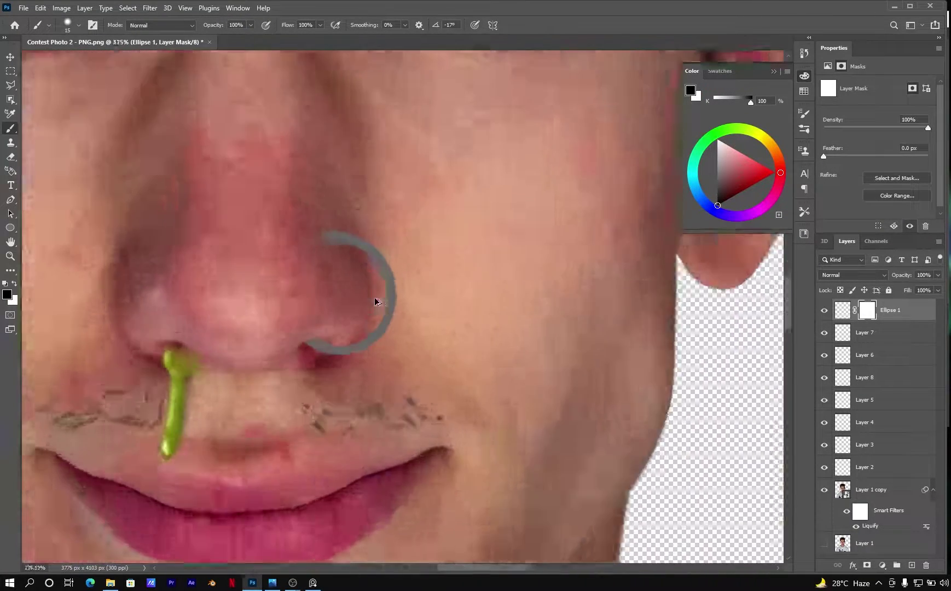
# Paint grey shading along the ring's right side and fine light-grey highlights.
pyautogui.press('x')
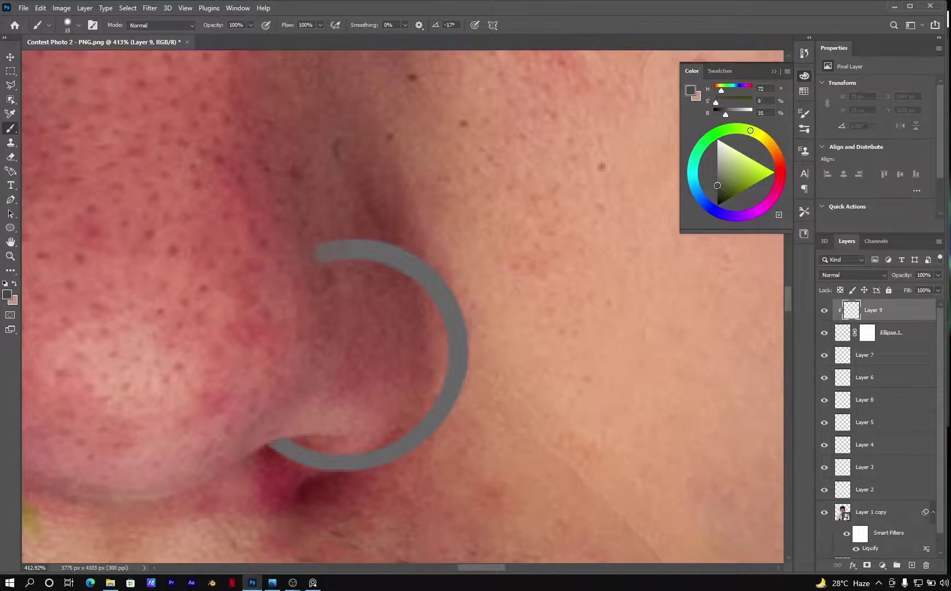
pyautogui.moveTo(329, 449); pyautogui.dragTo(351, 273)
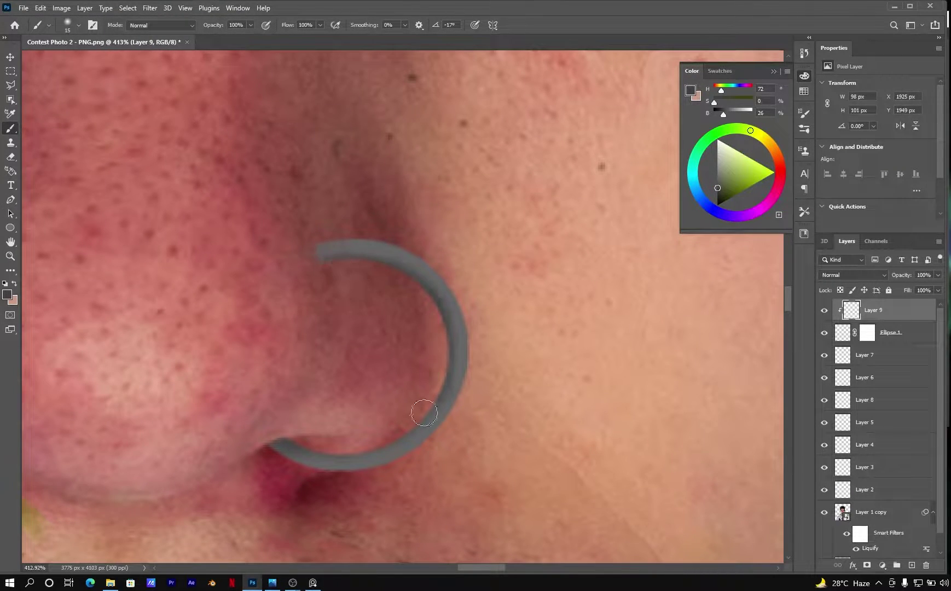
pyautogui.click(717, 155)
pyautogui.rightClick(580, 342)
pyautogui.press('Return')
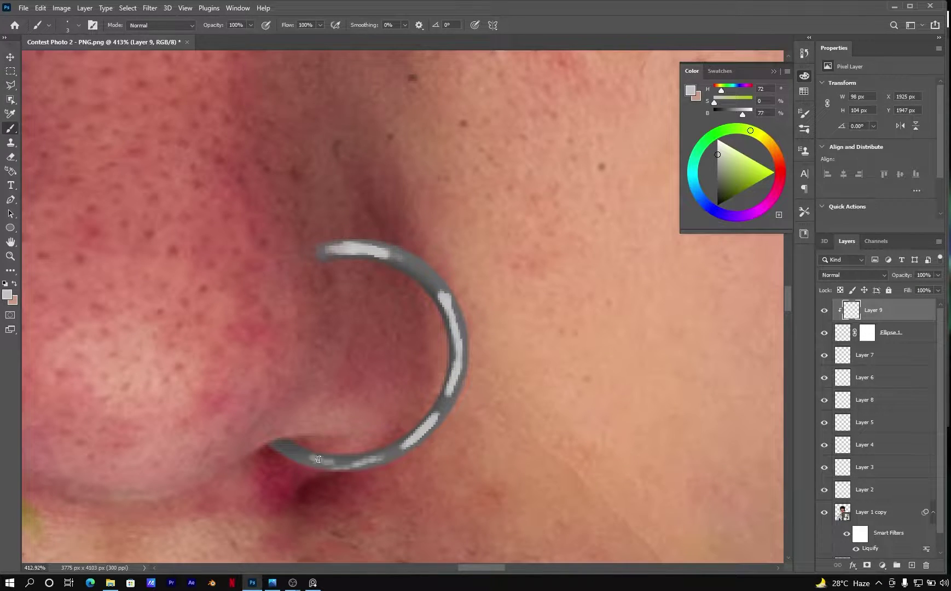
pyautogui.press('e')
pyautogui.press('b')
pyautogui.scroll(-5, 383, 246)
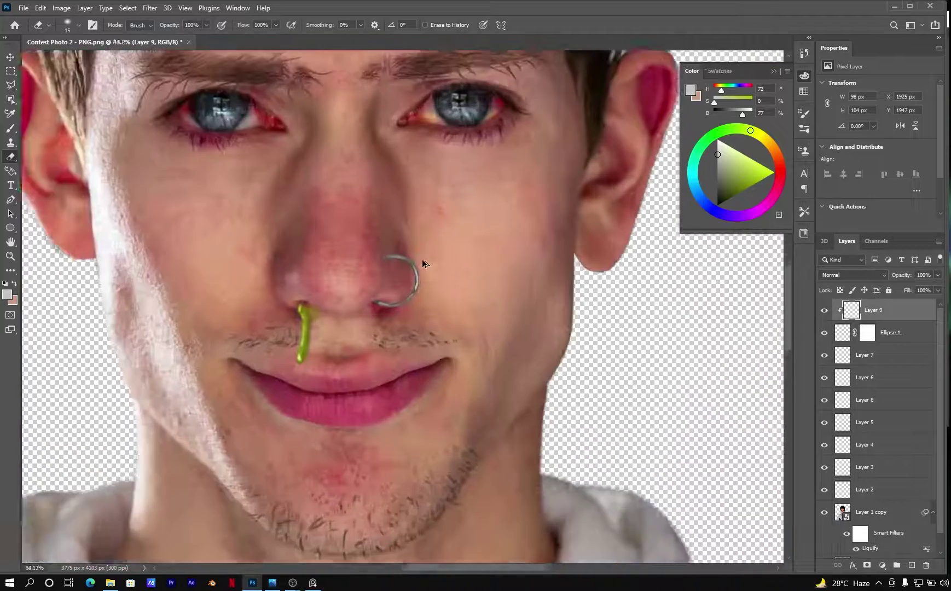
pyautogui.scroll(3, 416, 274)
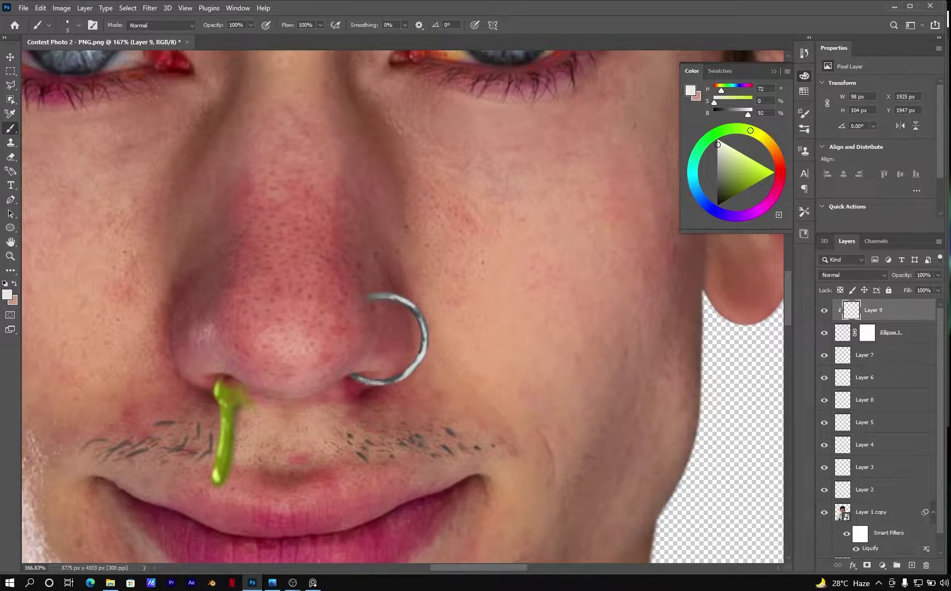
pyautogui.hotkey('ctrl', '0')
pyautogui.scroll(5, 372, 297)
# On a new layer, paint a dark shadow where the ring enters the nostril.
pyautogui.hotkey('ctrl', 'shift', 'alt', 'n')
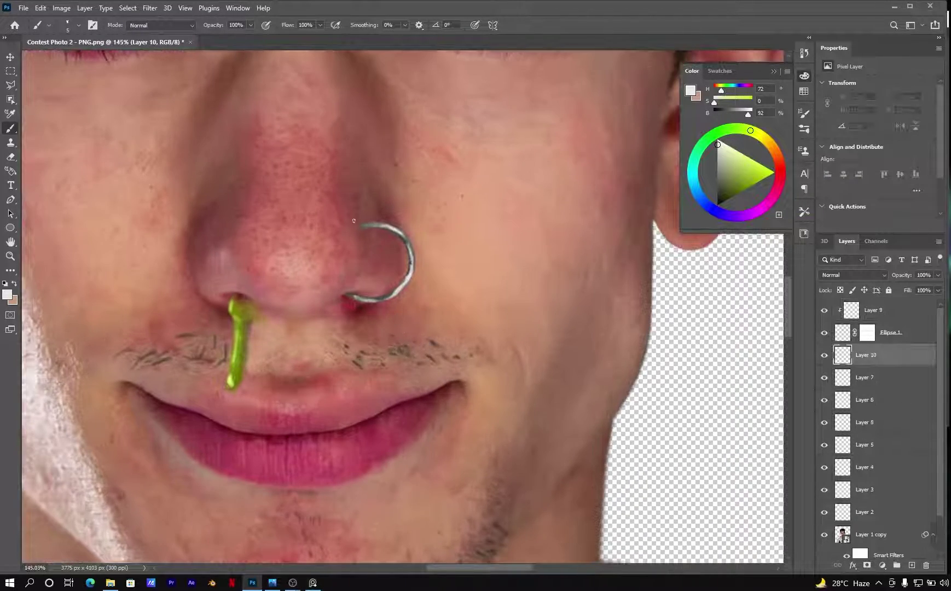
pyautogui.moveTo(398, 328); pyautogui.dragTo(378, 322)
pyautogui.press('e')
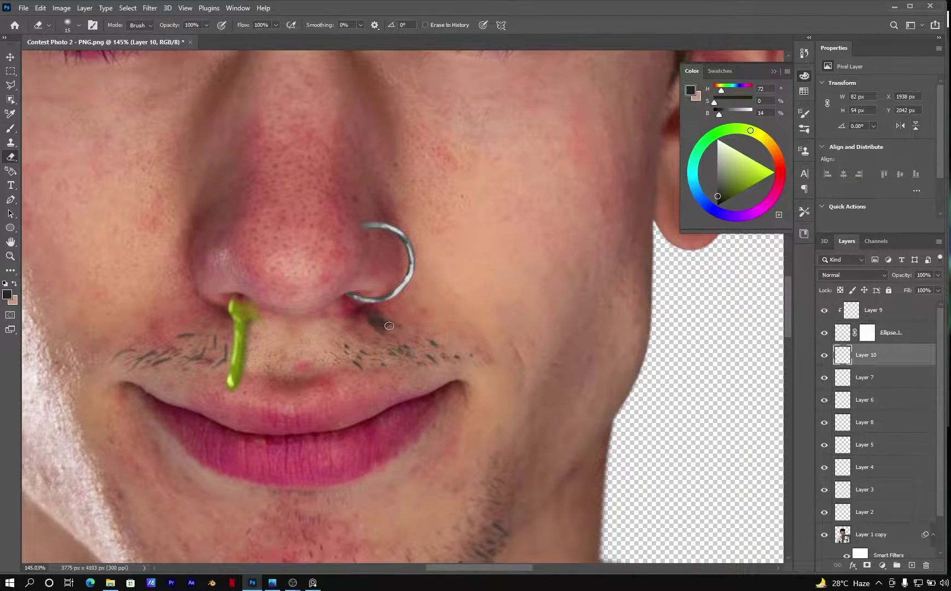
pyautogui.hotkey('ctrl', '0')
pyautogui.scroll(3, 444, 276)
pyautogui.scroll(2, 397, 308)
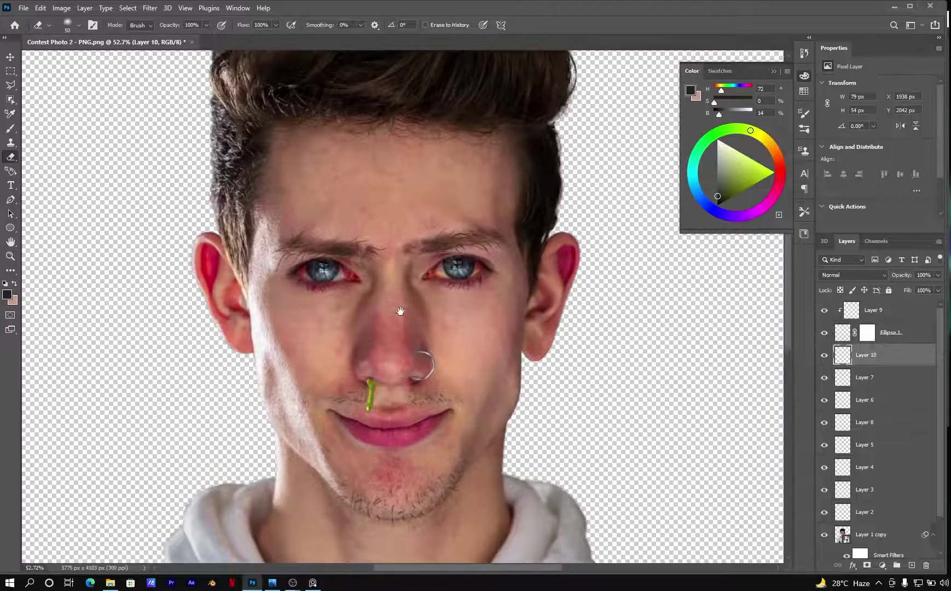
pyautogui.press('b')
pyautogui.rightClick(502, 308)
pyautogui.press('Escape')
pyautogui.scroll(2, 499, 372)
# Add a Hue/Saturation adjustment with saturation about +49, lower lightness and hue shifted toward yellow.
pyautogui.hotkey('ctrl', 'shift', 'alt', 'n')
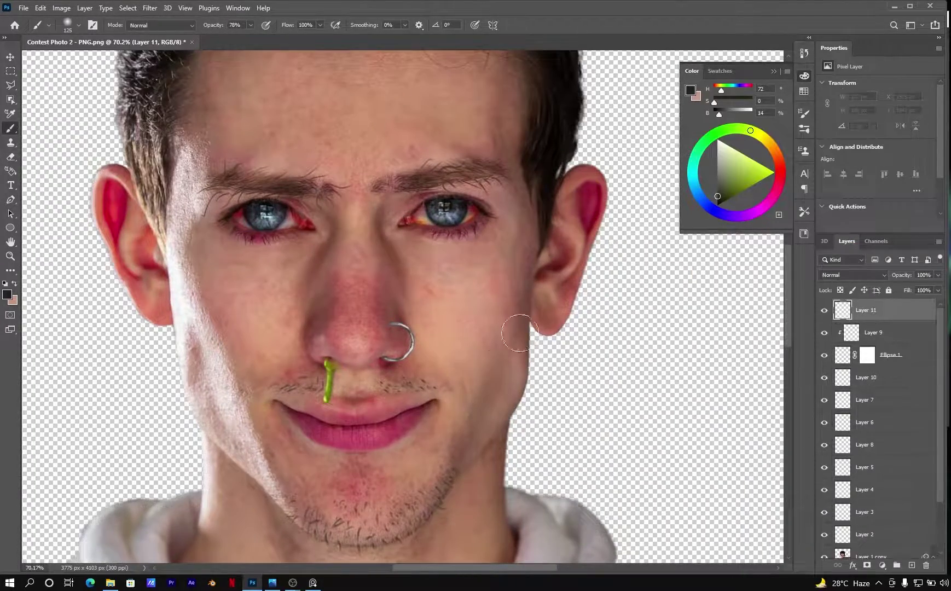
pyautogui.scroll(-1, 532, 243)
pyautogui.click(882, 564)
pyautogui.click(886, 461)
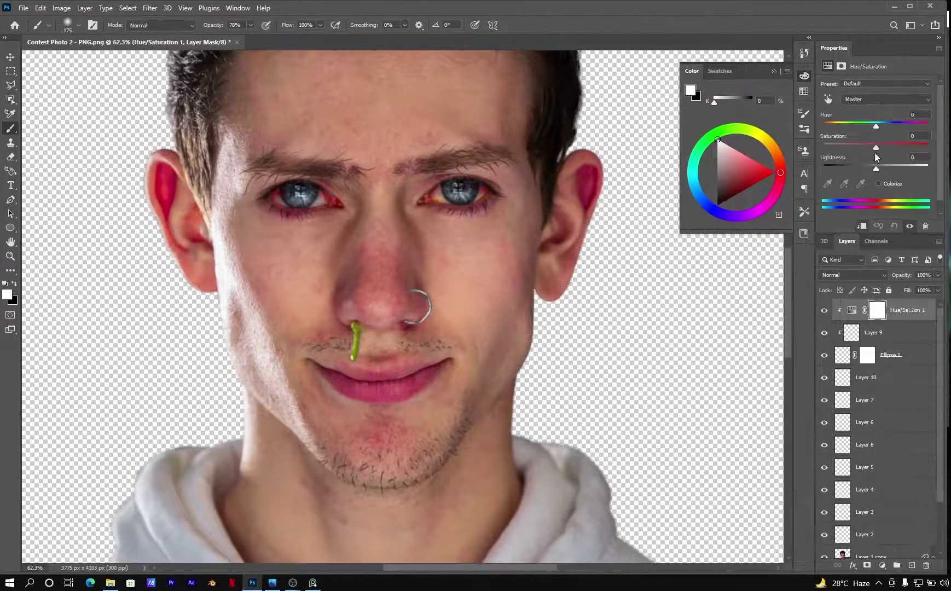
pyautogui.keyDown('alt'); pyautogui.click(852, 318); pyautogui.keyUp('alt')
pyautogui.moveTo(877, 147); pyautogui.dragTo(901, 147)
pyautogui.moveTo(876, 169); pyautogui.dragTo(857, 168)
pyautogui.moveTo(877, 125)
pyautogui.mouseDown()
pyautogui.moveTo(813, 122)
pyautogui.moveTo(882, 124)
pyautogui.mouseUp()
# Invert the adjustment's mask to black and brush the yellow tint back onto cheek and jaw.
pyautogui.hotkey('ctrl', 'i')
pyautogui.moveTo(485, 322); pyautogui.dragTo(465, 416)
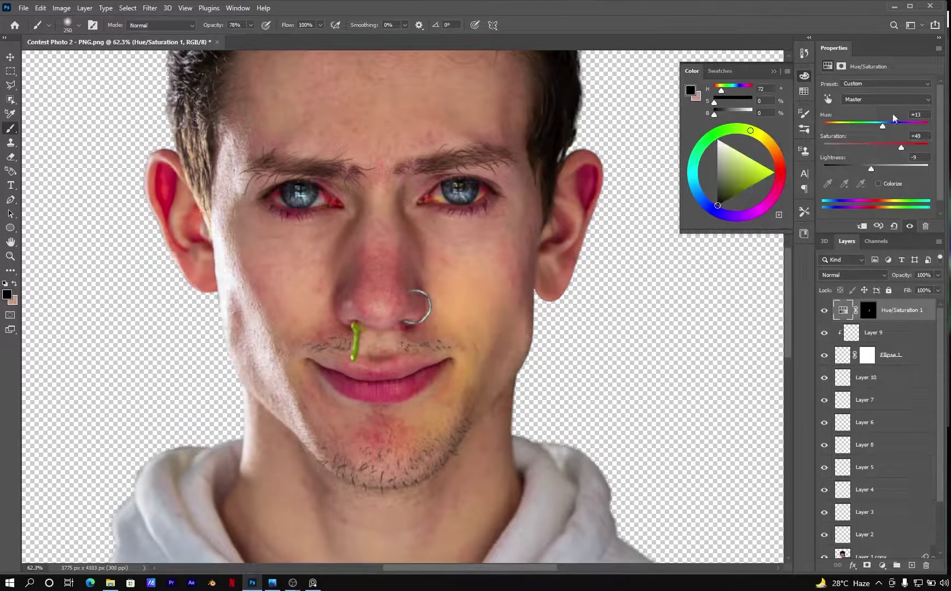
pyautogui.moveTo(834, 47); pyautogui.dragTo(788, 54)
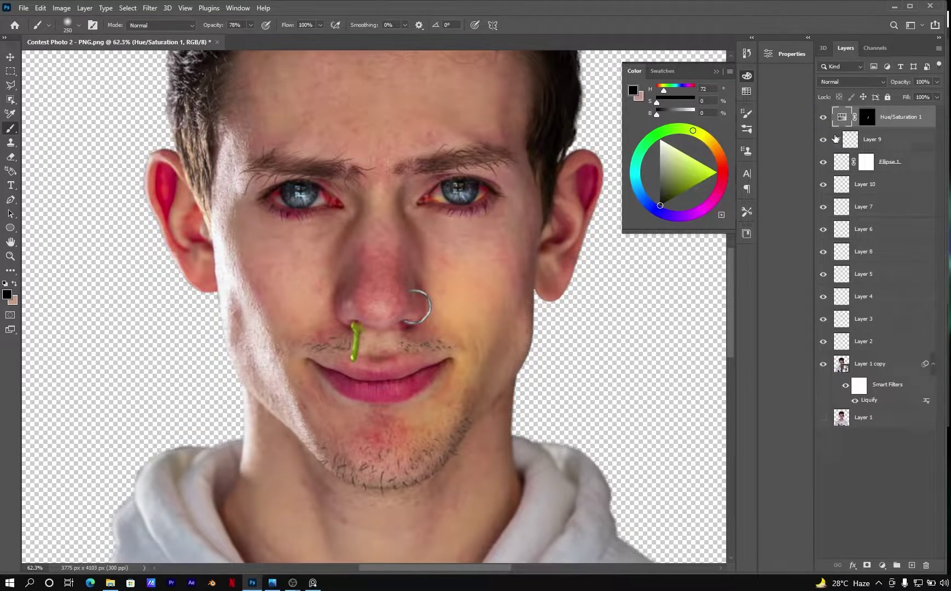
pyautogui.click(867, 117)
pyautogui.press('d')
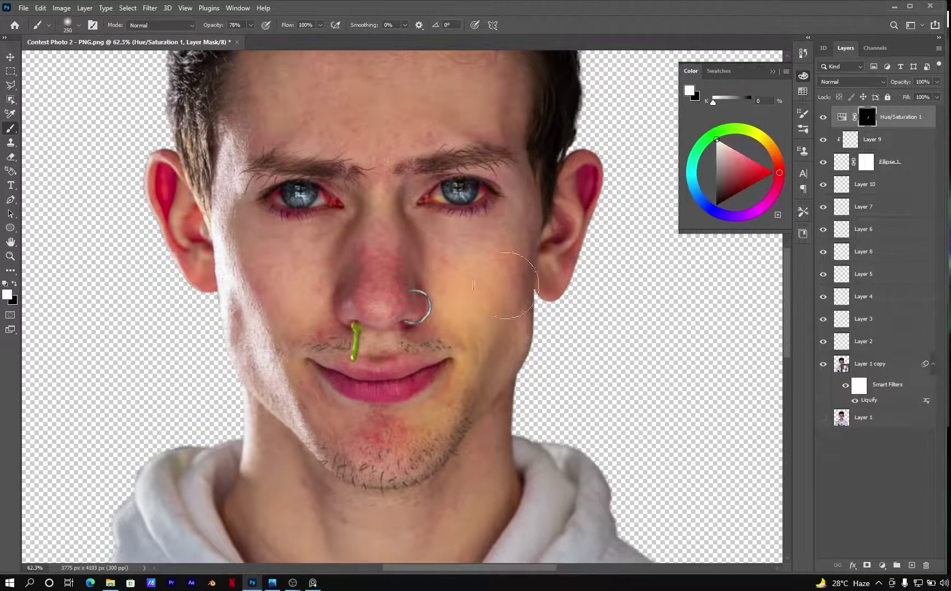
pyautogui.press('e')
pyautogui.scroll(-3, 252, 282)
pyautogui.scroll(2, 468, 236)
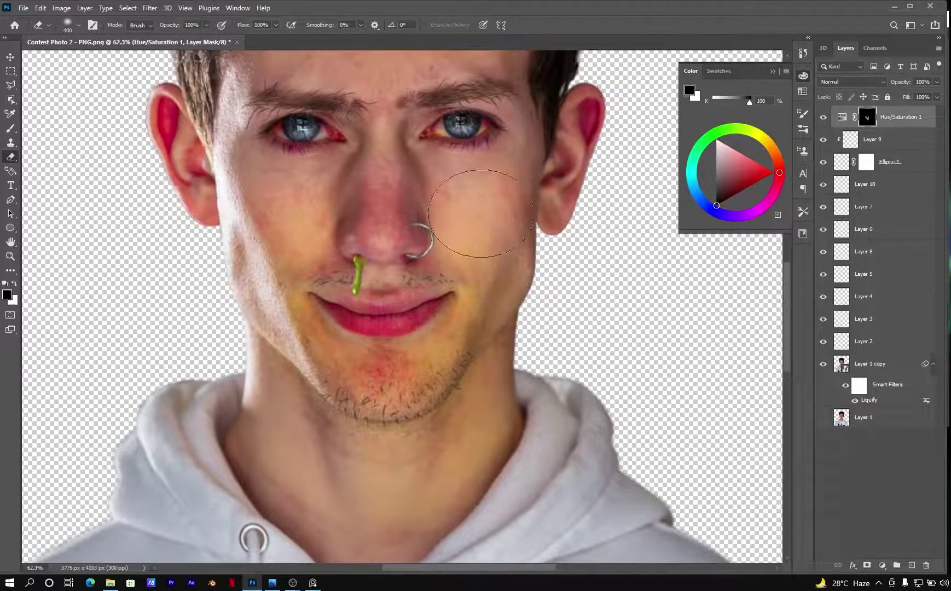
pyautogui.click(481, 213)
pyautogui.press('x')
pyautogui.press('b')
# Fit the whole image in view and add a new empty layer.
pyautogui.hotkey('ctrl', '0')
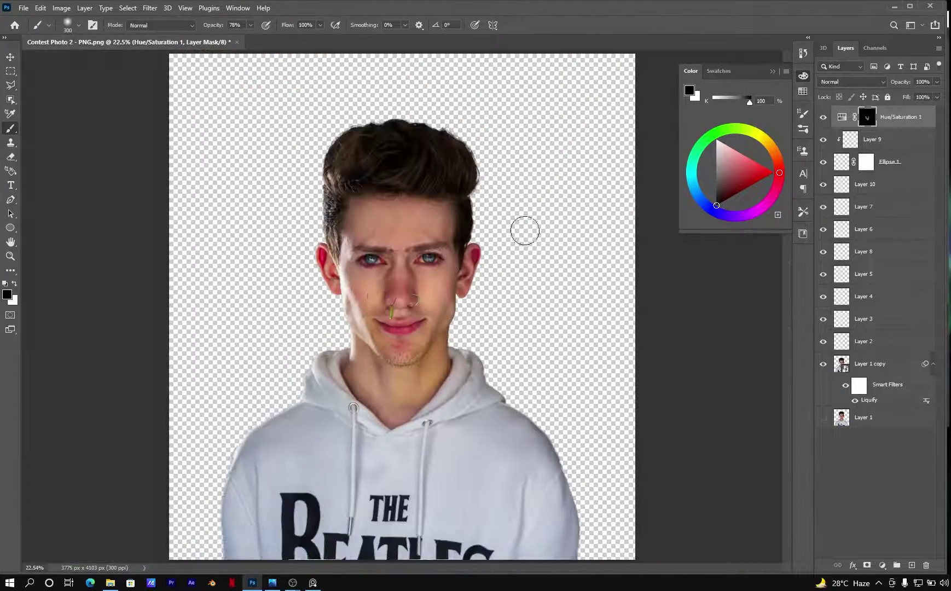
pyautogui.scroll(3, 425, 296)
pyautogui.scroll(2, 424, 296)
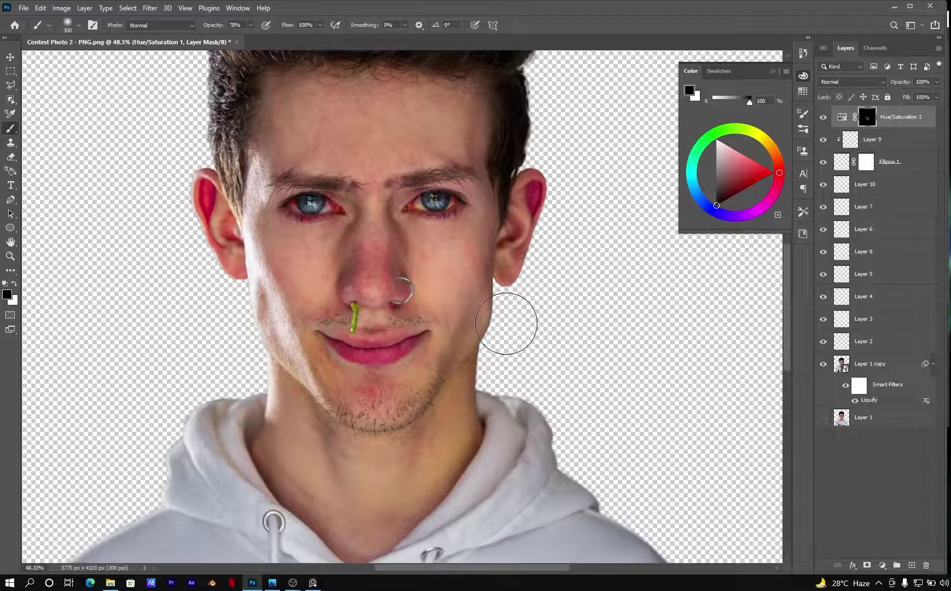
pyautogui.scroll(3, 408, 358)
pyautogui.scroll(2, 408, 357)
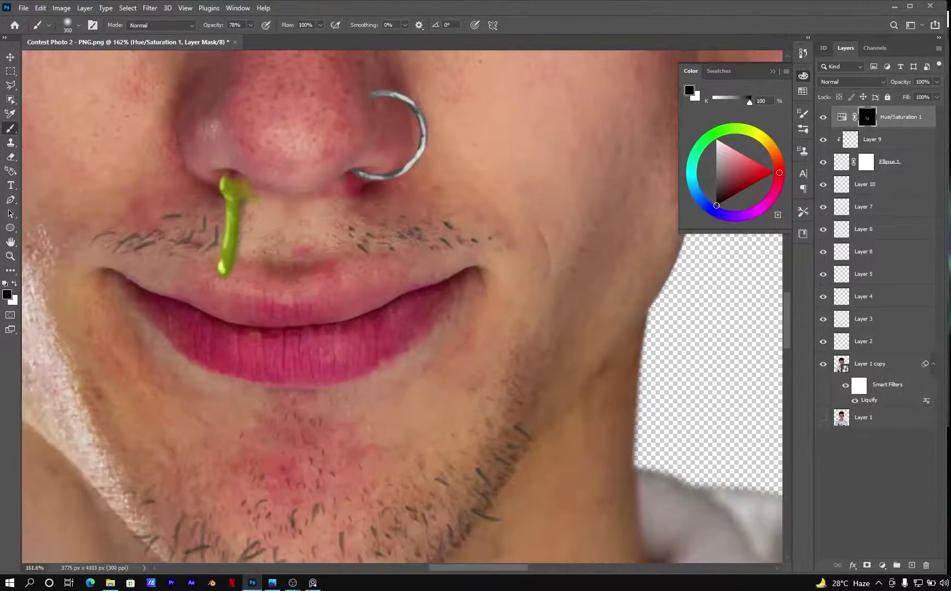
pyautogui.hotkey('ctrl', 'shift', 'alt', 'n')
# Paint white drool along the lower lip and add a new layer for its highlights.
pyautogui.moveTo(276, 303); pyautogui.dragTo(289, 391)
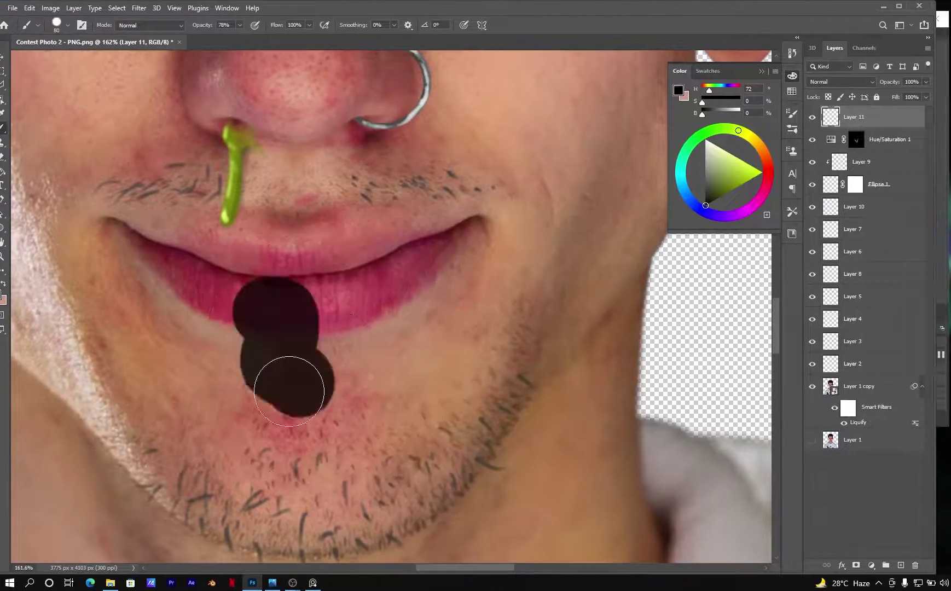
pyautogui.hotkey('ctrl', 'z')
pyautogui.press('[')
pyautogui.press('[')
pyautogui.press('[')
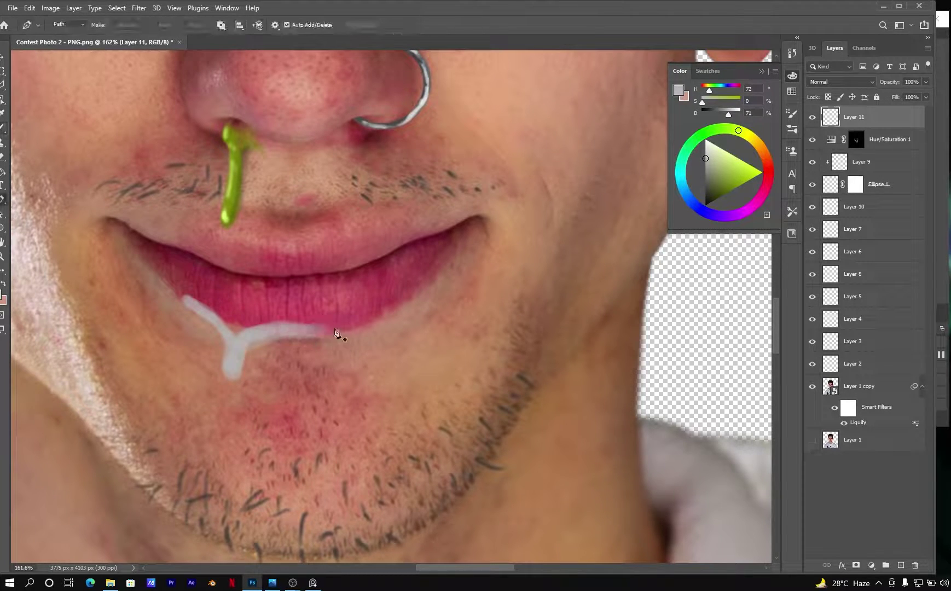
pyautogui.moveTo(189, 302); pyautogui.dragTo(290, 330)
pyautogui.press('d')
pyautogui.press('e')
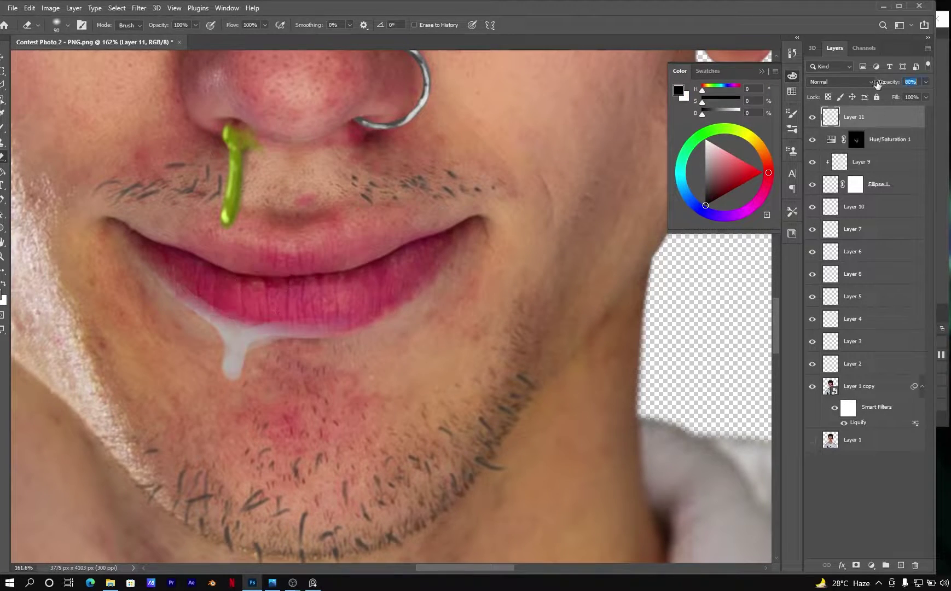
pyautogui.hotkey('ctrl', 'shift', 'alt', 'n')
pyautogui.press('b')
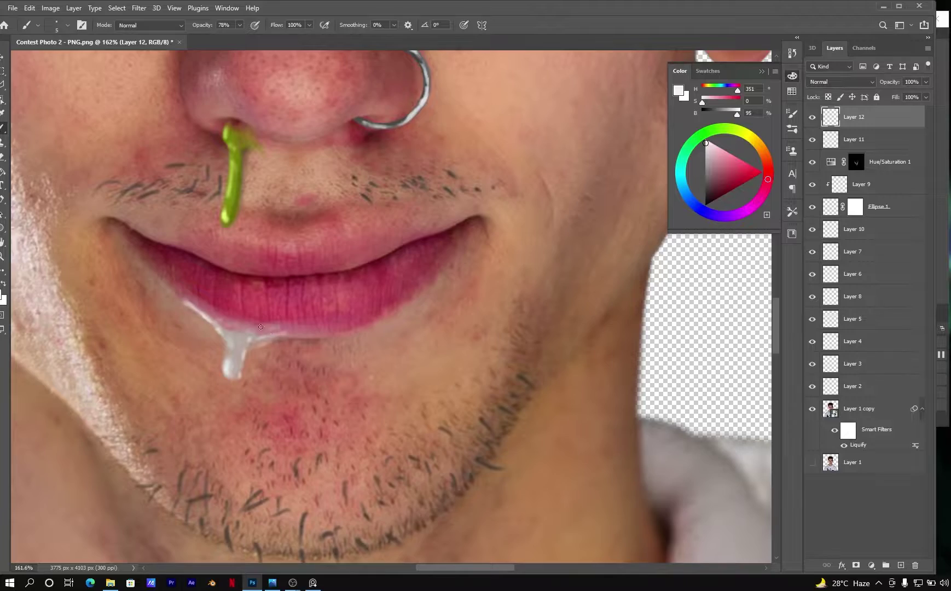
# Colorize the drool layer with a Hue/Saturation adjustment.
pyautogui.scroll(-5, 261, 327)
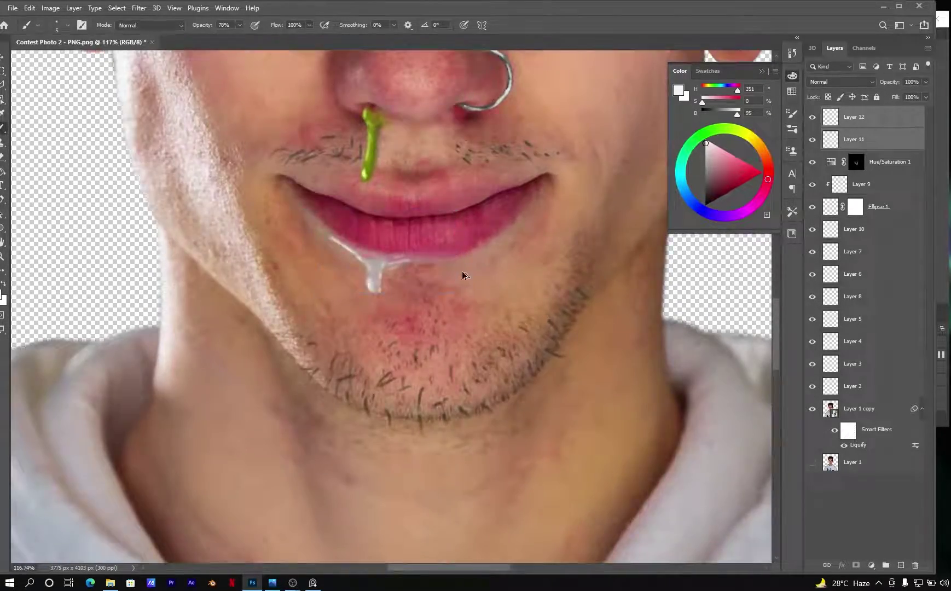
pyautogui.keyDown('shift'); pyautogui.click(854, 139); pyautogui.keyUp('shift')
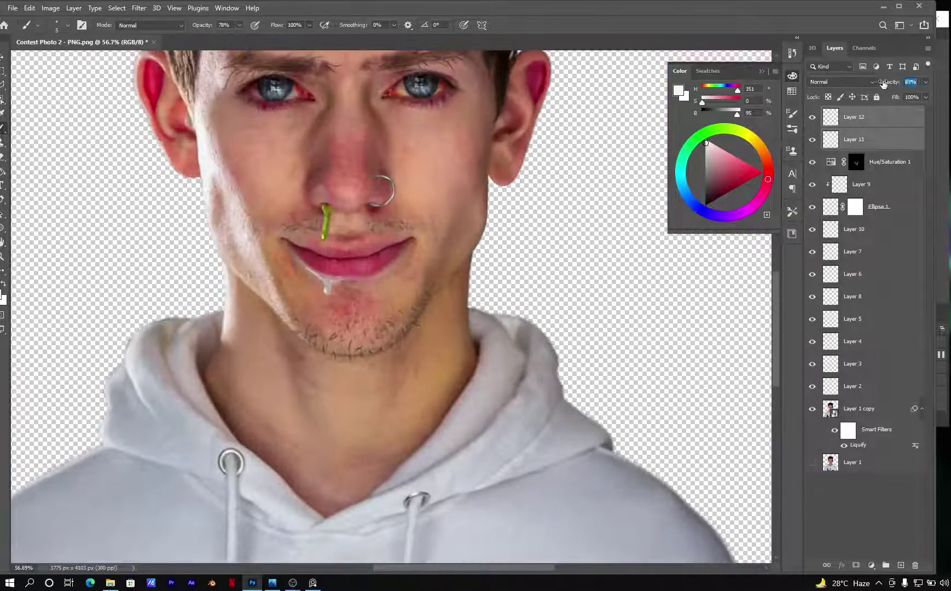
pyautogui.scroll(1, 460, 204)
pyautogui.hotkey('ctrl', 'u')
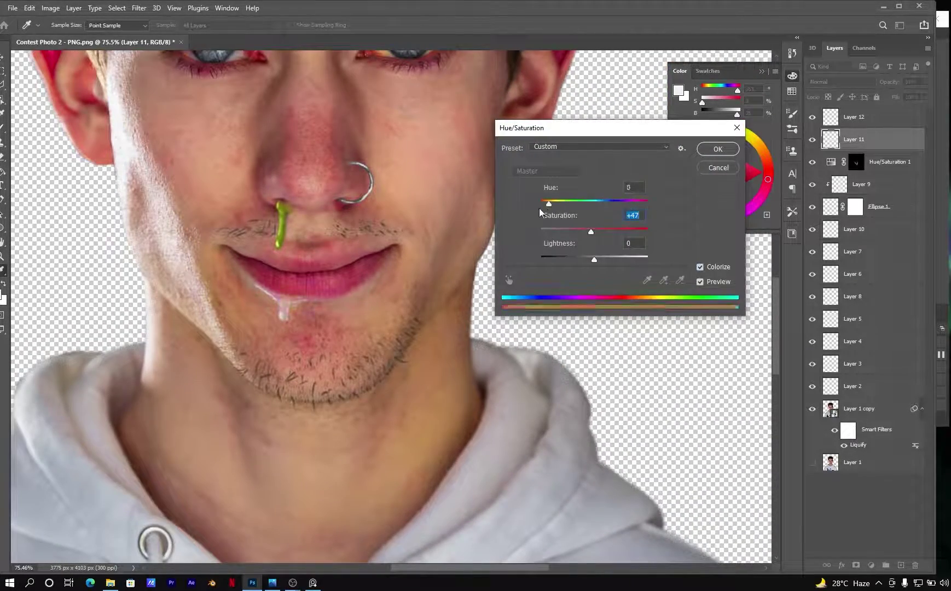
pyautogui.press('Return')
pyautogui.scroll(-3, 357, 350)
pyautogui.press('b')
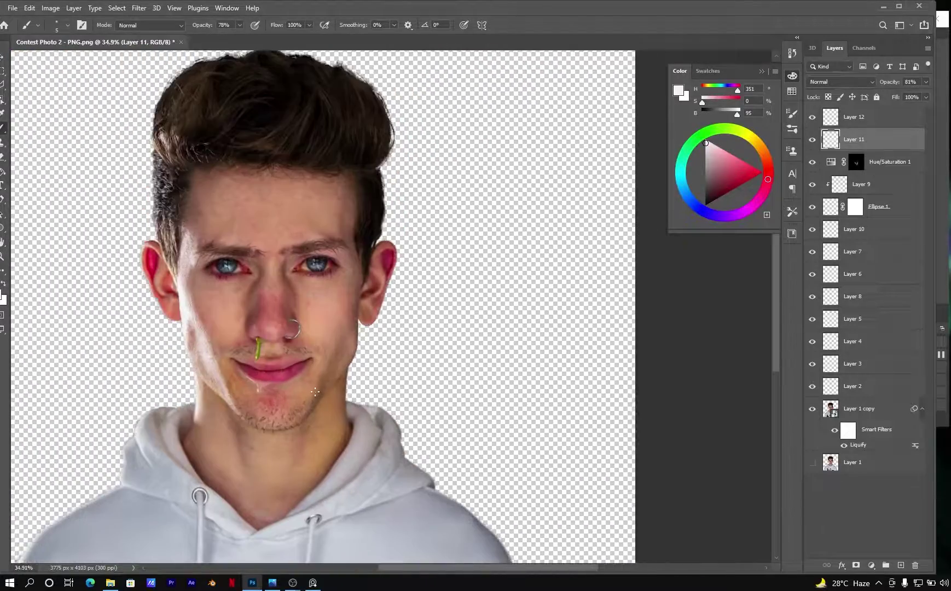
pyautogui.scroll(1, 314, 392)
pyautogui.scroll(1, 350, 280)
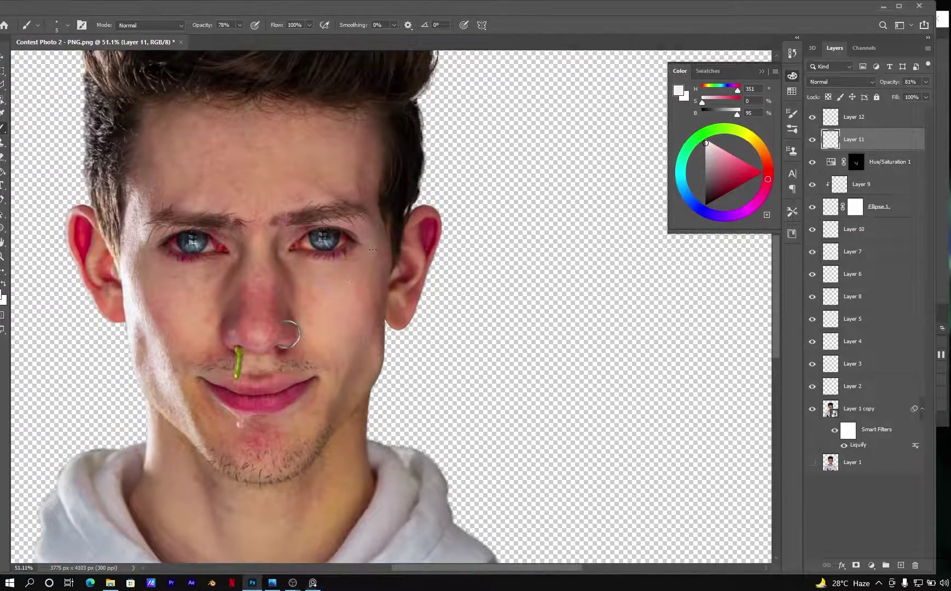
pyautogui.scroll(1, 373, 250)
# Add a Curves adjustment, invert its mask to black, and paint the irises back in.
pyautogui.click(887, 564)
pyautogui.click(906, 421)
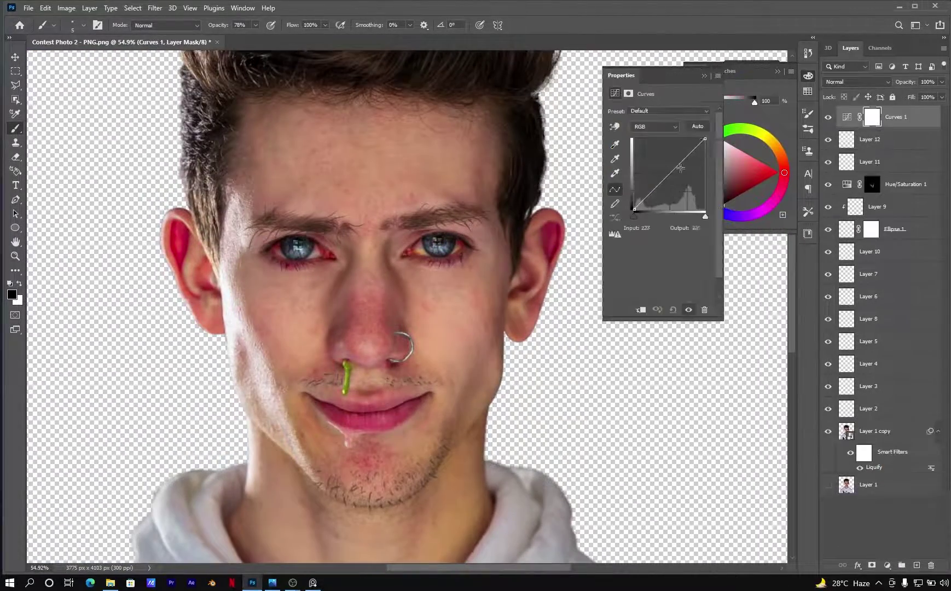
pyautogui.moveTo(680, 168); pyautogui.dragTo(680, 186)
pyautogui.hotkey('ctrl', 'i')
pyautogui.press(']')
pyautogui.press(']')
pyautogui.press(']')
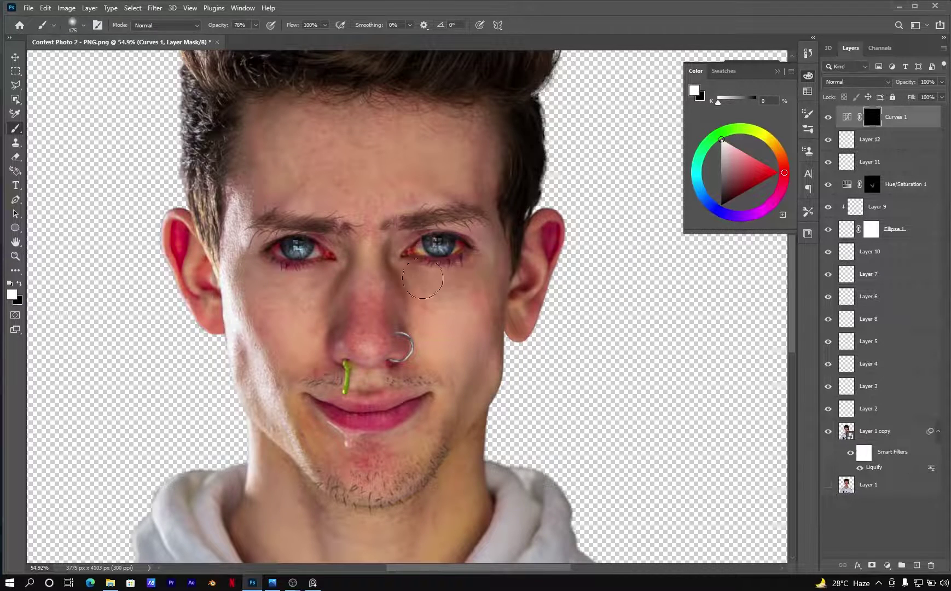
pyautogui.moveTo(432, 247); pyautogui.dragTo(482, 253)
pyautogui.press(']')
pyautogui.moveTo(471, 393); pyautogui.dragTo(476, 356)
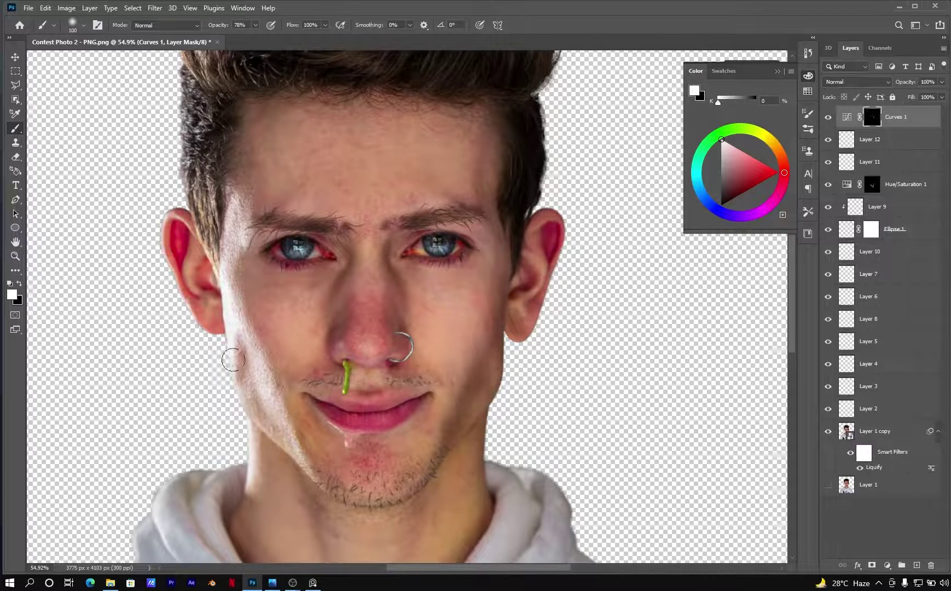
pyautogui.scroll(2, 393, 282)
pyautogui.scroll(-4, 433, 330)
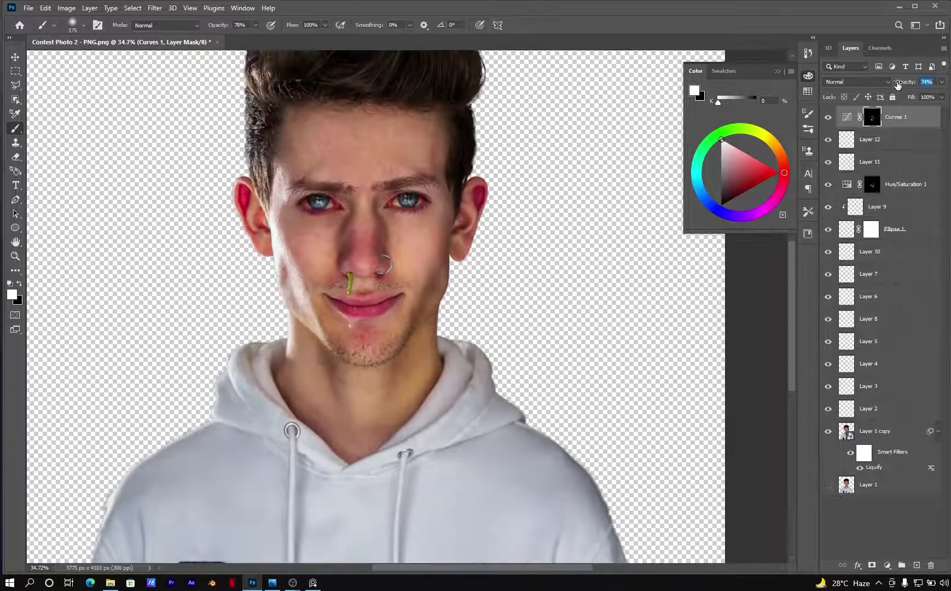
pyautogui.press(']')
pyautogui.press(']')
pyautogui.press(']')
# Add a colorized Hue/Saturation adjustment tinted red, with higher saturation and lower lightness.
pyautogui.scroll(2, 433, 330)
pyautogui.click(887, 565)
pyautogui.click(900, 463)
pyautogui.click(666, 211)
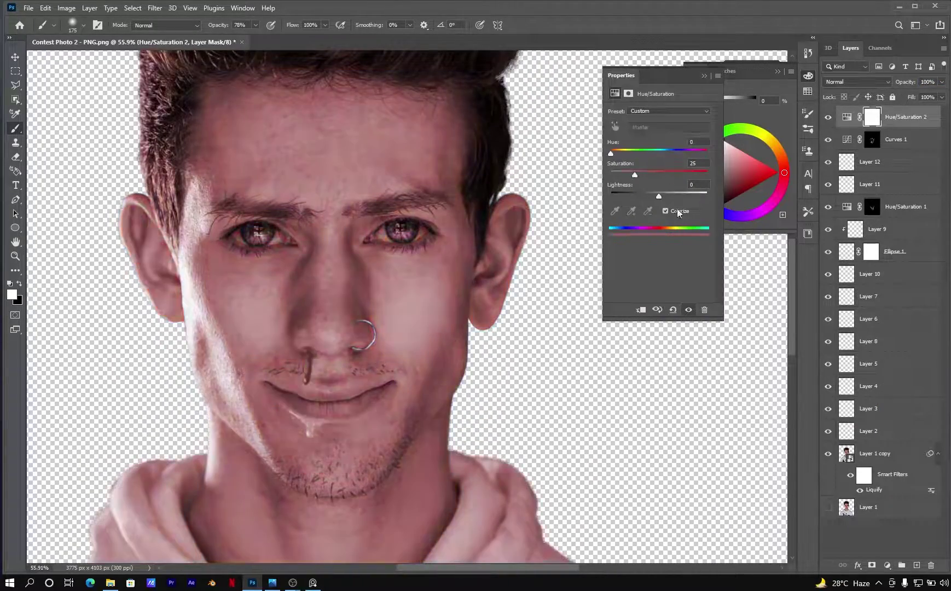
pyautogui.moveTo(635, 174); pyautogui.dragTo(661, 174)
pyautogui.moveTo(659, 192); pyautogui.dragTo(645, 196)
pyautogui.click(704, 76)
# Invert the red tint's mask to black and ready a white brush at 25% opacity.
pyautogui.hotkey('ctrl', 'i')
pyautogui.hotkey('ctrl', '+')
pyautogui.press('2')
pyautogui.press('5')
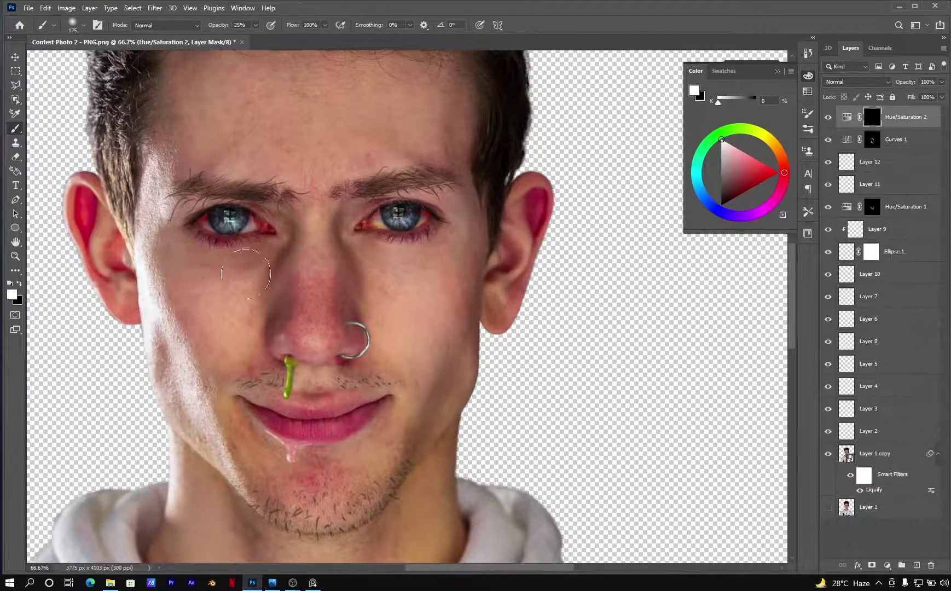
pyautogui.click(847, 116)
pyautogui.click(872, 116)
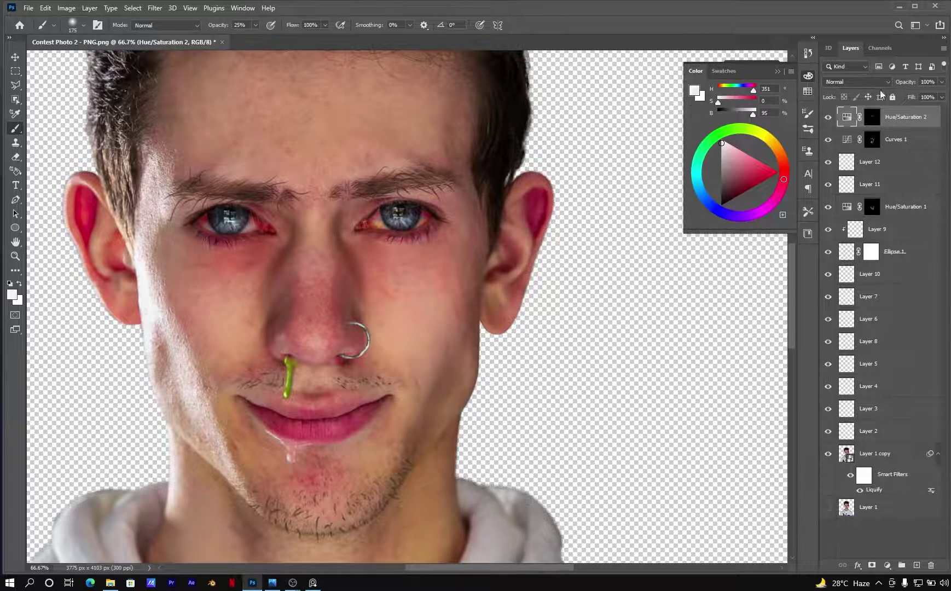
# Paint the red flush through the mask onto both cheeks.
pyautogui.moveTo(372, 257); pyautogui.dragTo(437, 273)
pyautogui.moveTo(202, 274); pyautogui.dragTo(284, 312)
pyautogui.scroll(-3, 438, 263)
pyautogui.moveTo(445, 285); pyautogui.dragTo(442, 306)
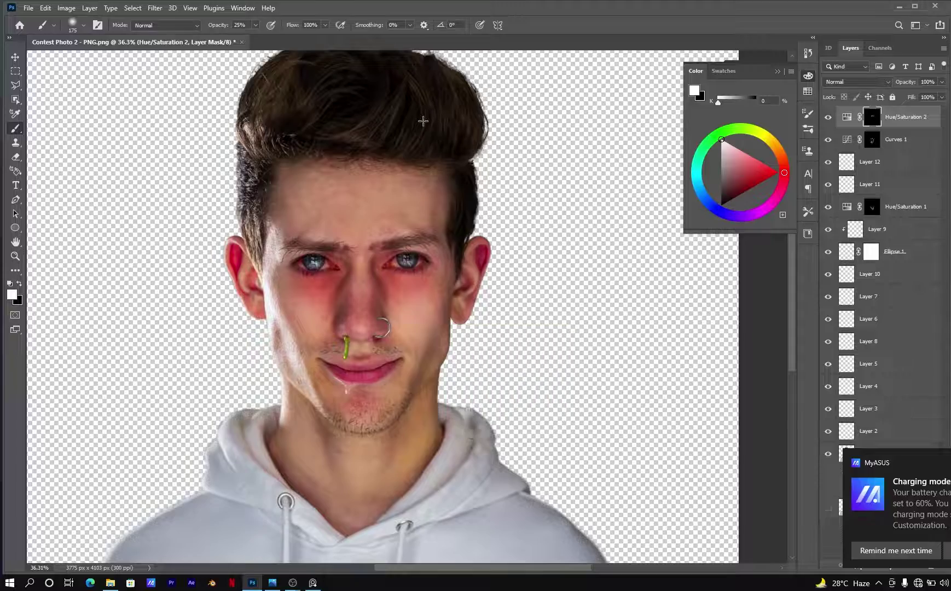
pyautogui.scroll(-2, 427, 246)
pyautogui.scroll(-2, 432, 367)
pyautogui.scroll(2, 432, 367)
pyautogui.scroll(2, 416, 365)
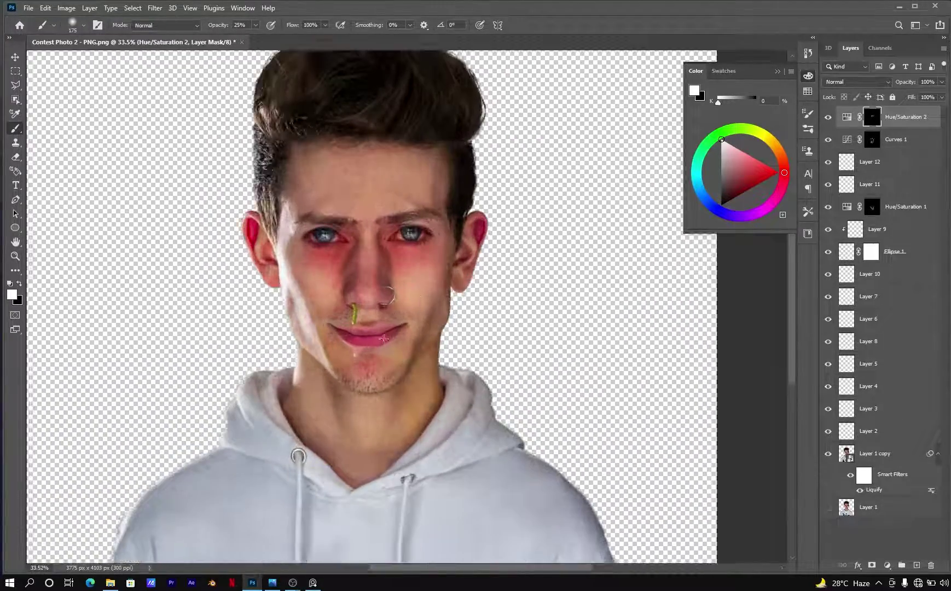
pyautogui.scroll(2, 468, 329)
pyautogui.scroll(1, 468, 329)
pyautogui.scroll(-2, 416, 307)
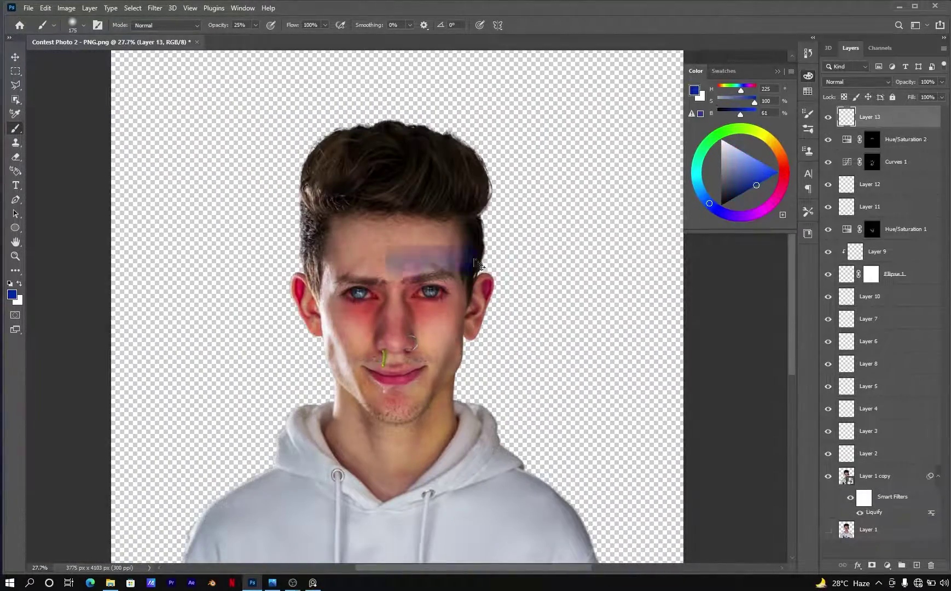
# Create Layer 13 in Overlay mode, then shift its hue and darken it with Hue/Saturation (Ctrl+U).
pyautogui.click(857, 81)
pyautogui.click(833, 214)
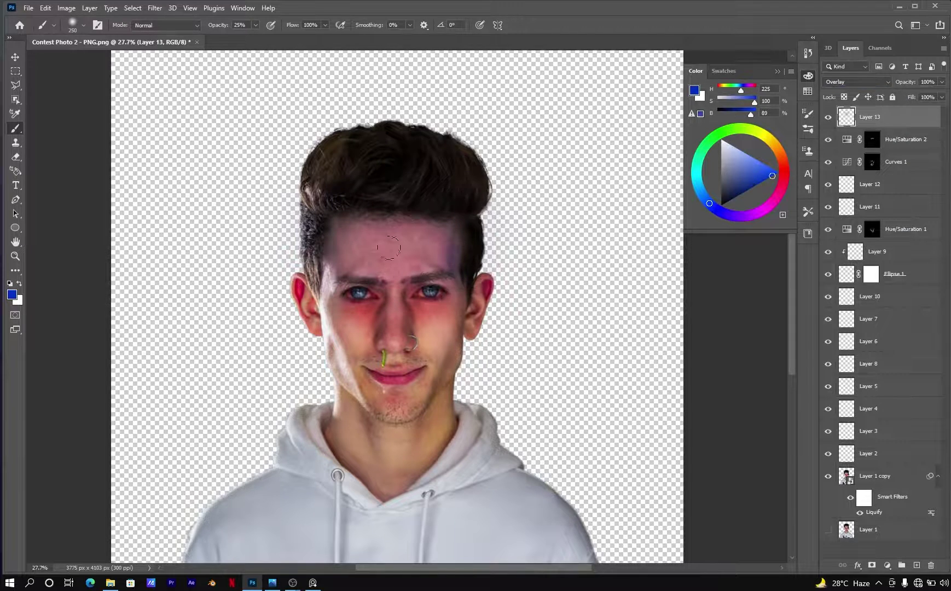
pyautogui.hotkey('ctrl', 'u')
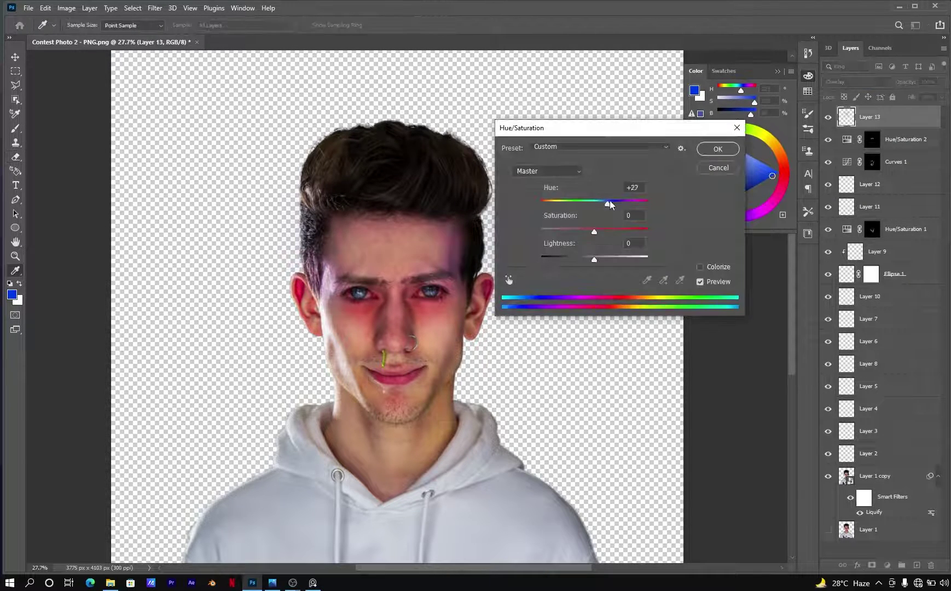
pyautogui.moveTo(609, 199)
pyautogui.mouseDown()
pyautogui.moveTo(556, 207)
pyautogui.moveTo(633, 203)
pyautogui.moveTo(556, 204)
pyautogui.mouseUp()
pyautogui.hotkey('shift', 'Up')
pyautogui.hotkey('shift', 'Up')
pyautogui.hotkey('shift', 'Up')
pyautogui.hotkey('shift', 'Down')
pyautogui.hotkey('shift', 'Down')
pyautogui.hotkey('shift', 'Down')
pyautogui.moveTo(594, 259); pyautogui.dragTo(553, 259)
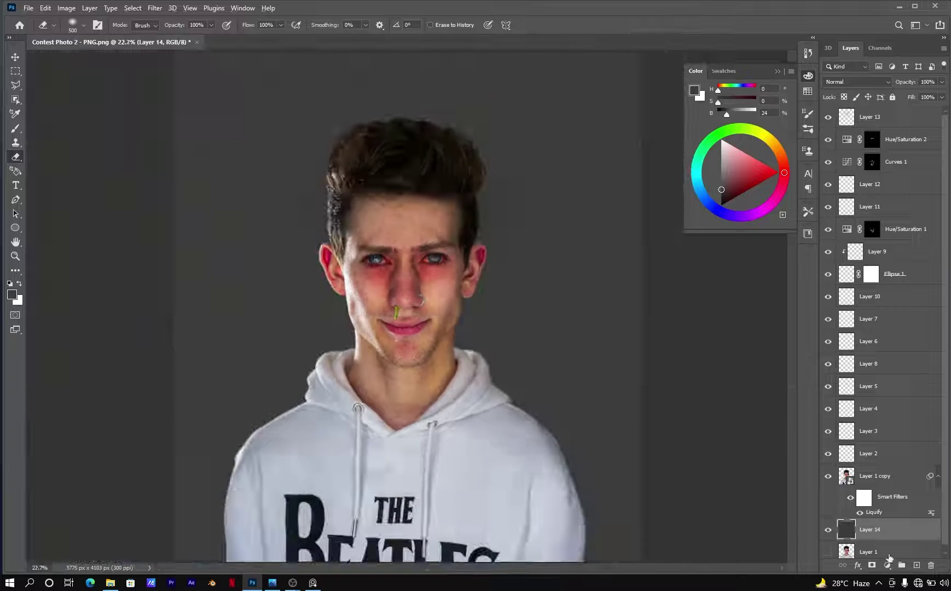
# Paint blue and green into the background, then hide that coloured layer.
pyautogui.moveTo(559, 170); pyautogui.dragTo(408, 393)
pyautogui.click(731, 129)
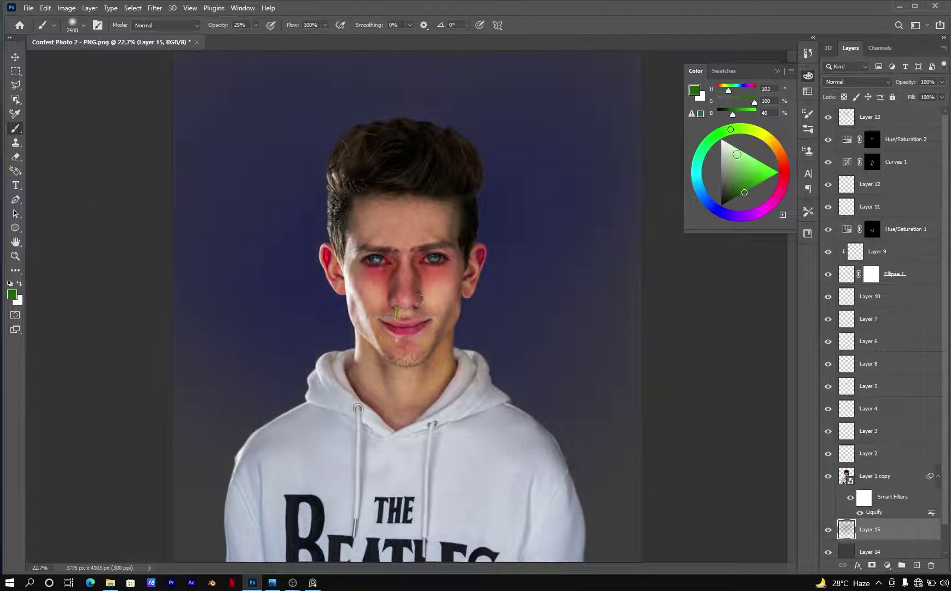
pyautogui.moveTo(383, 493); pyautogui.dragTo(181, 410)
pyautogui.press('v')
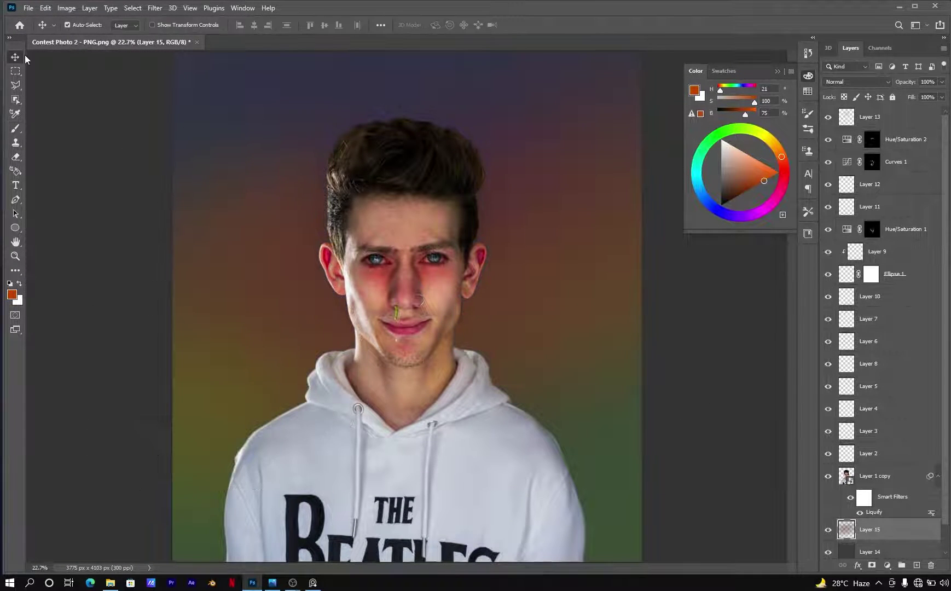
pyautogui.click(828, 530)
# On a new layer, paint a lighter backdrop tone and white left-edge glow, erasing part to soften it.
pyautogui.click(917, 564)
pyautogui.press('b')
pyautogui.moveTo(425, 186); pyautogui.dragTo(536, 328)
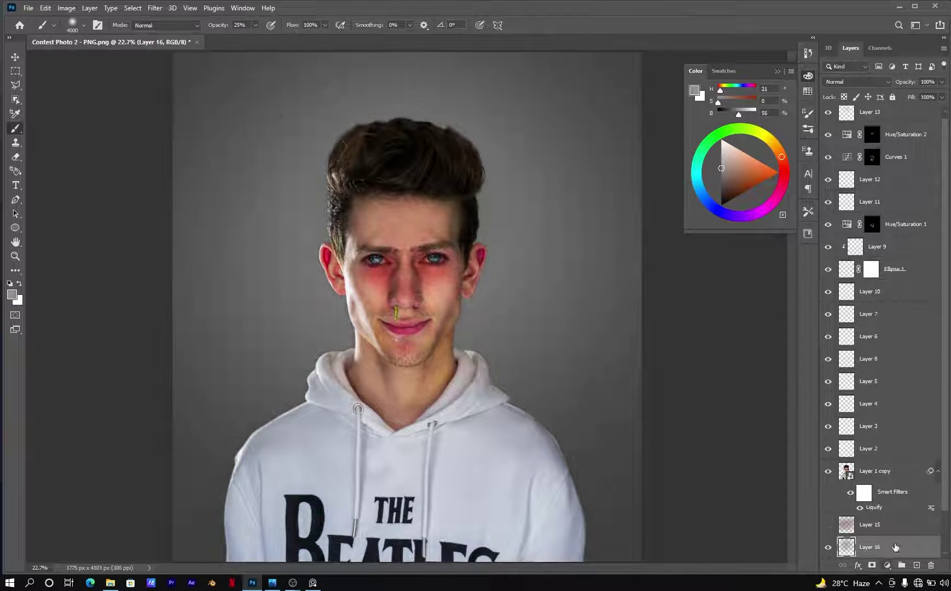
pyautogui.hotkey('ctrl', '-')
pyautogui.moveTo(149, 263)
pyautogui.mouseDown()
pyautogui.moveTo(127, 340)
pyautogui.moveTo(169, 187)
pyautogui.mouseUp()
pyautogui.press('e')
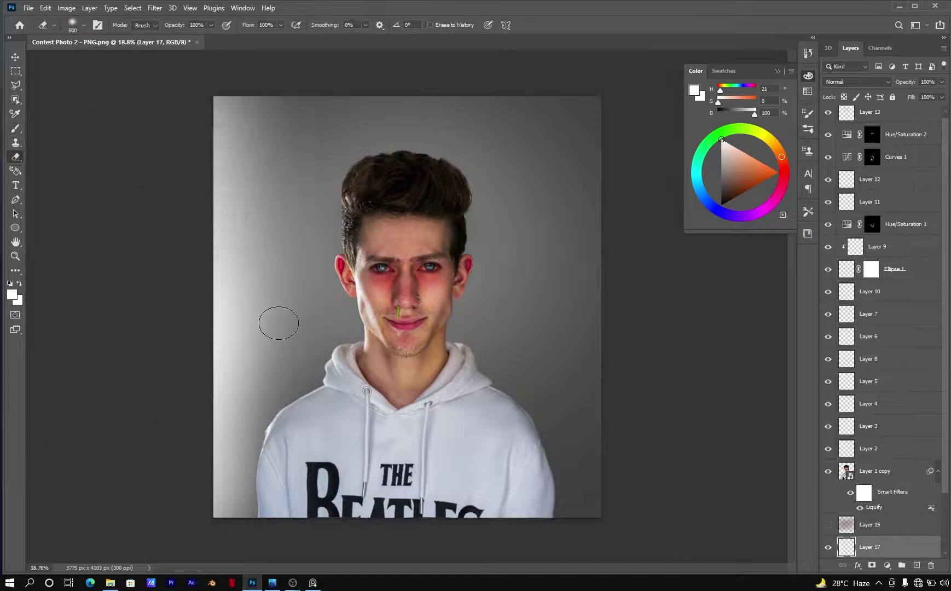
pyautogui.moveTo(276, 323); pyautogui.dragTo(314, 174)
pyautogui.scroll(5, 573, 276)
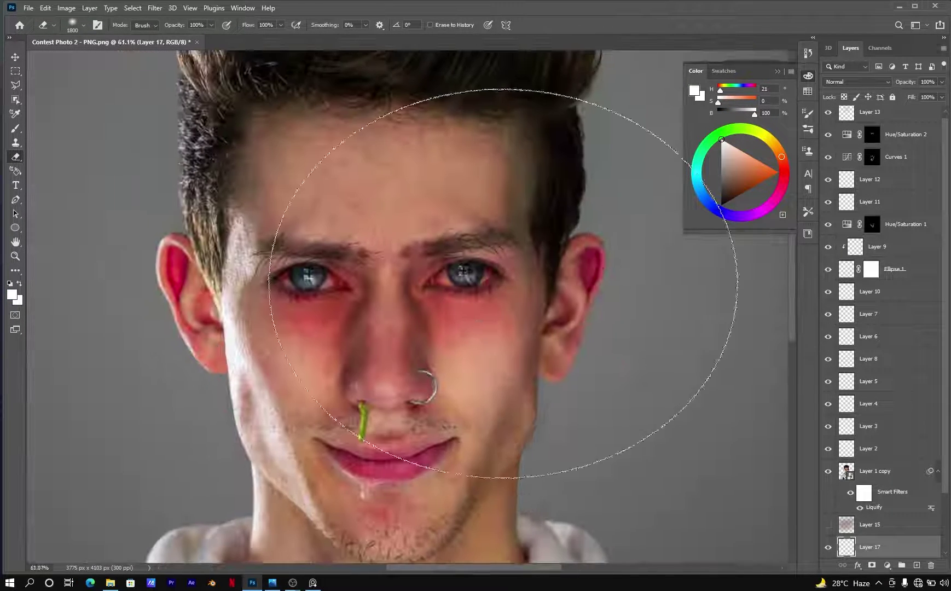
pyautogui.scroll(-3, 147, 114)
pyautogui.press('v')
pyautogui.scroll(10, 442, 352)
# Sample the pink lip colour and dab a pimple spot beside the nose at 100% opacity.
pyautogui.press('g')
pyautogui.hotkey('ctrl', 'shift', 'alt', 'n')
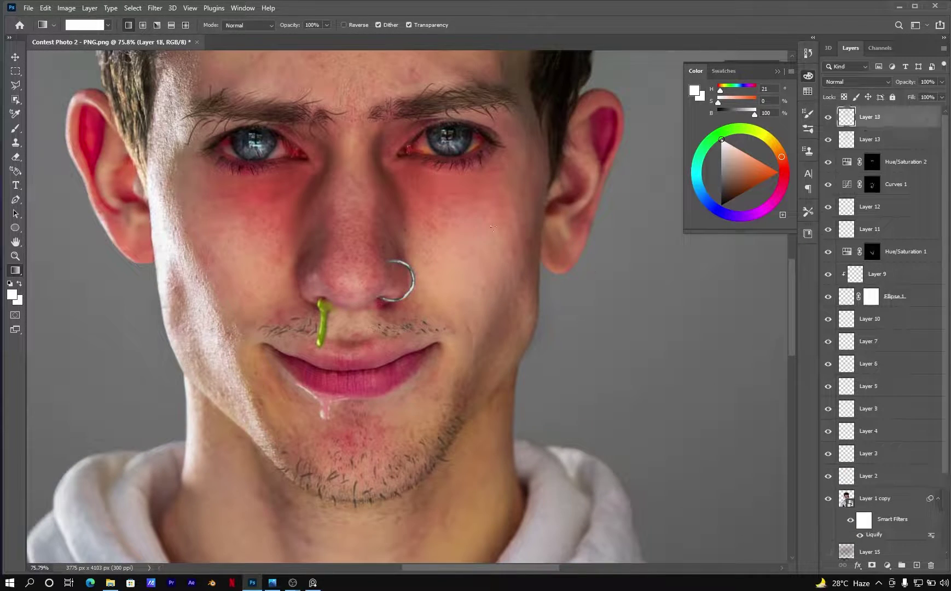
pyautogui.scroll(1, 457, 233)
pyautogui.press('b')
pyautogui.scroll(3, 457, 233)
pyautogui.rightClick(569, 165)
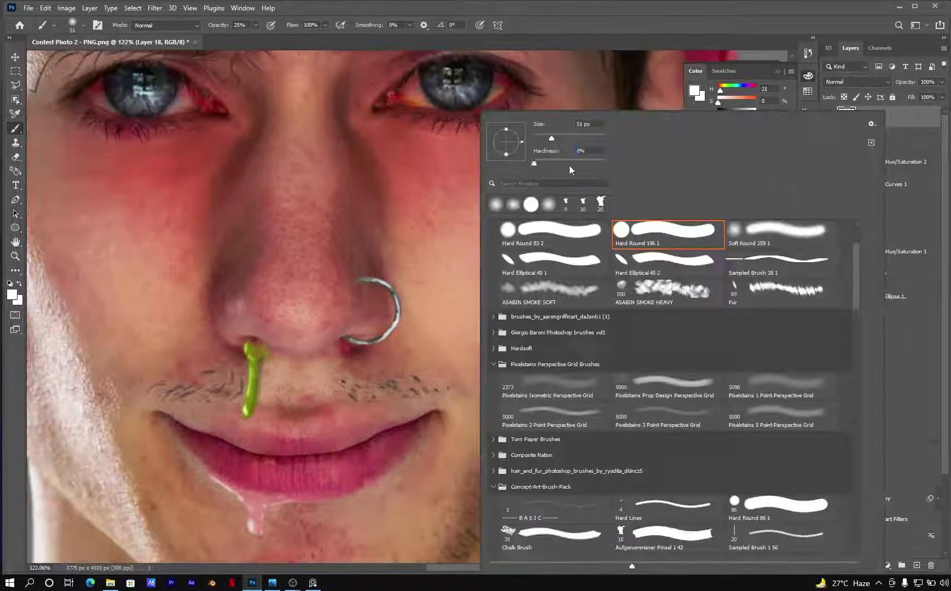
pyautogui.press('Return')
pyautogui.keyDown('alt'); pyautogui.click(329, 489); pyautogui.keyUp('alt')
pyautogui.press('0')
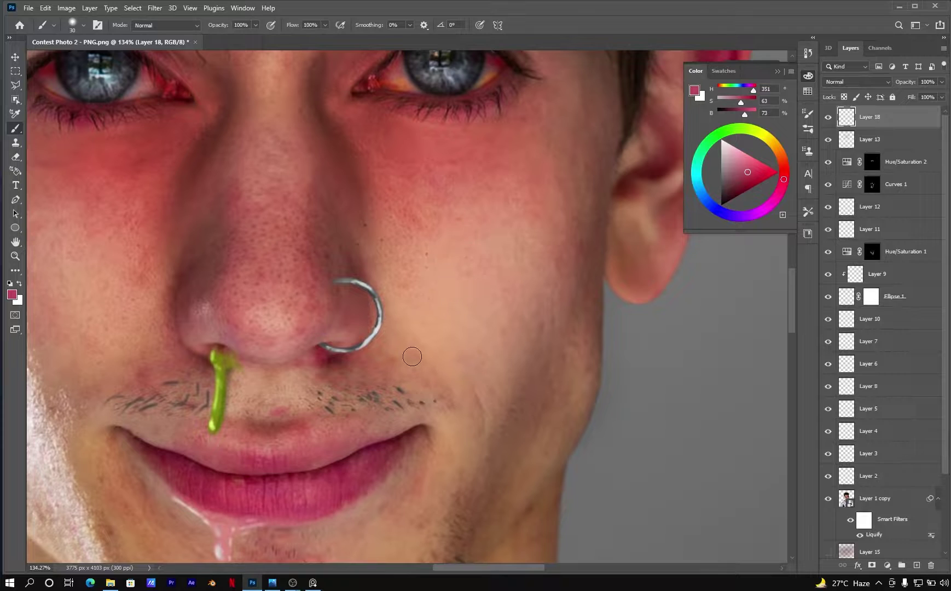
pyautogui.click(412, 356)
# Add a new layer clipped to the pimple layer for shading.
pyautogui.scroll(2, 416, 362)
pyautogui.scroll(1, 421, 365)
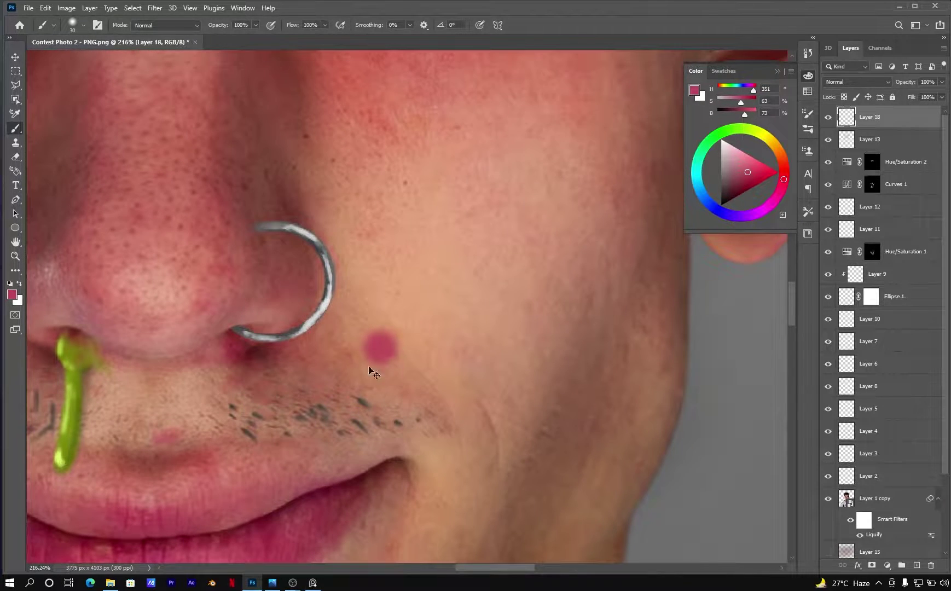
pyautogui.scroll(1, 370, 368)
pyautogui.press('e')
pyautogui.press('b')
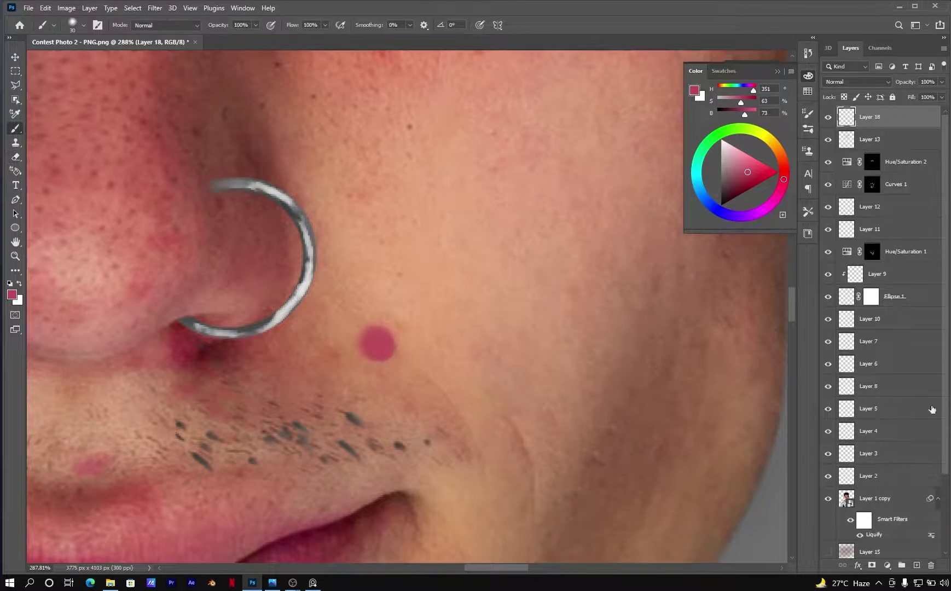
pyautogui.hotkey('ctrl', 'shift', 'alt', 'n')
pyautogui.hotkey('ctrl', 'alt', 'g')
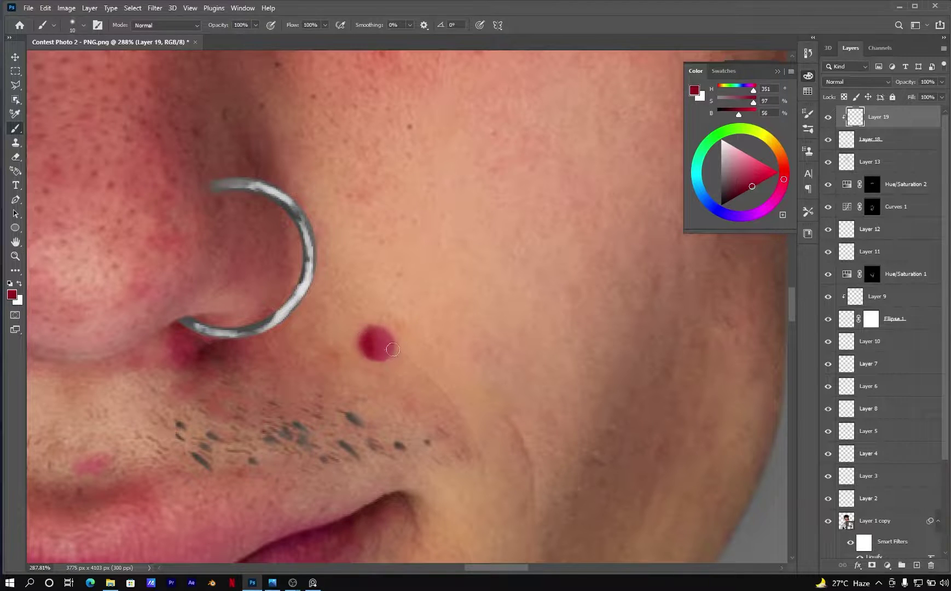
# Shade the pimple dark brown and give it a pale peach head.
pyautogui.press('e')
pyautogui.keyDown('alt'); pyautogui.click(406, 354); pyautogui.keyUp('alt')
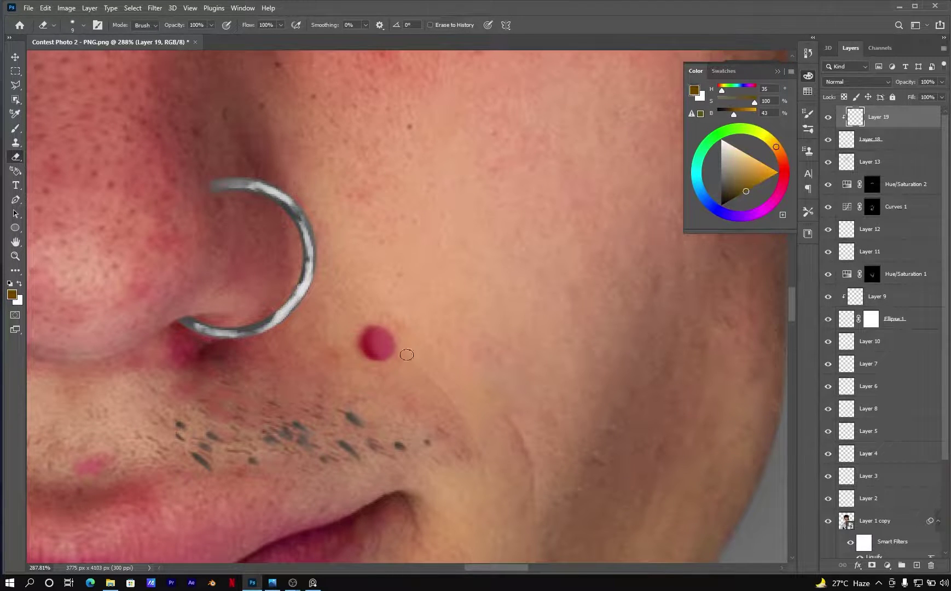
pyautogui.press('b')
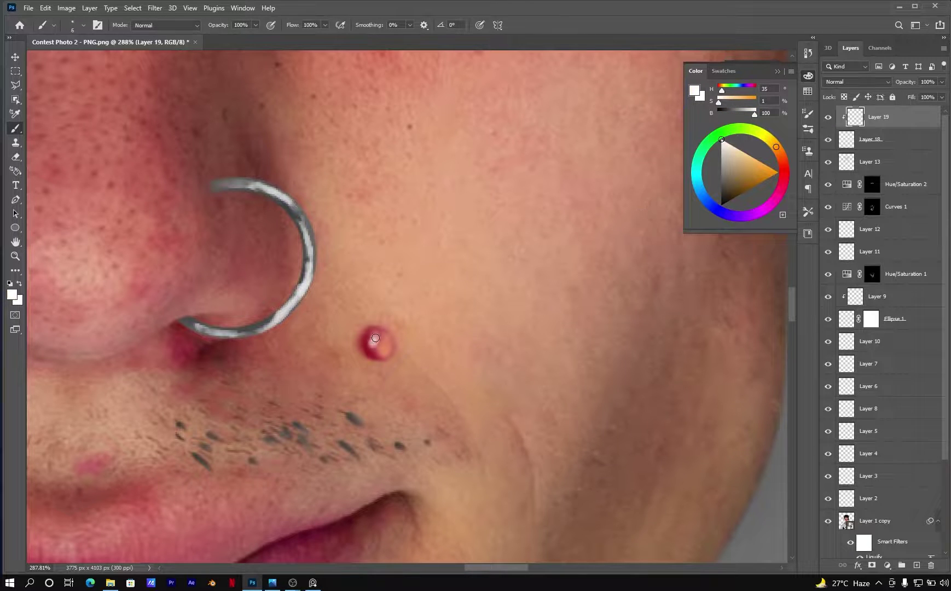
pyautogui.keyDown('alt'); pyautogui.click(382, 336); pyautogui.keyUp('alt')
pyautogui.click(389, 341)
pyautogui.scroll(-5, 389, 341)
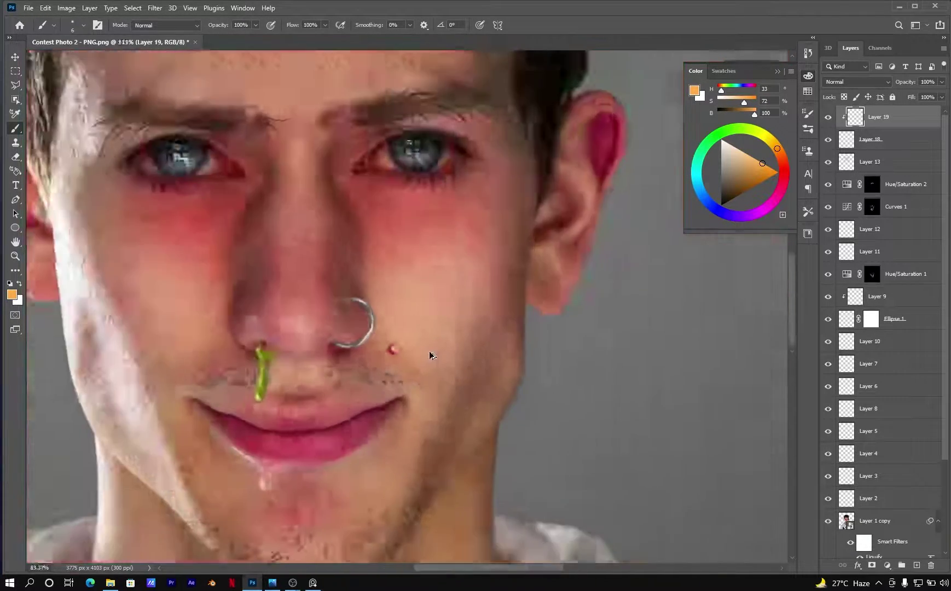
pyautogui.scroll(5, 386, 350)
pyautogui.scroll(2, 385, 356)
pyautogui.press('e')
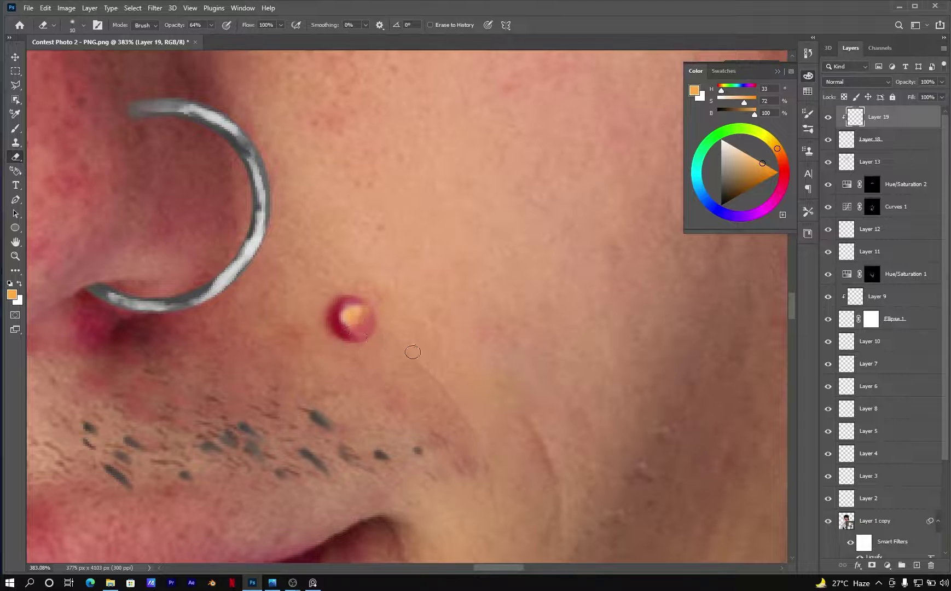
pyautogui.press('b')
pyautogui.keyDown('alt'); pyautogui.click(413, 352); pyautogui.keyUp('alt')
# Paint a dark red glow on a layer beneath the pimple and erase the excess.
pyautogui.hotkey('alt', '[')
pyautogui.hotkey('alt', '[')
pyautogui.hotkey('ctrl', 'shift', 'alt', 'n')
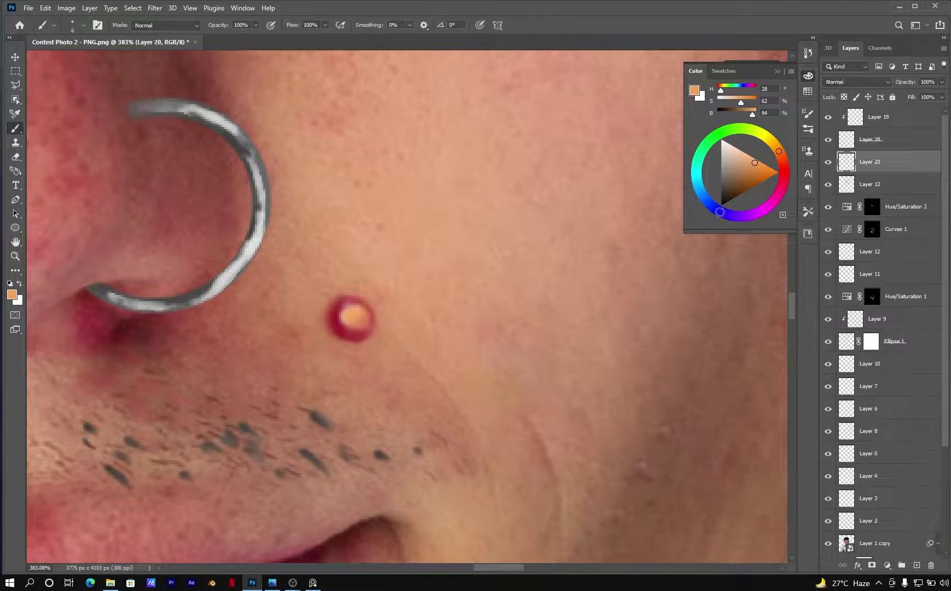
pyautogui.keyDown('alt'); pyautogui.click(337, 328); pyautogui.keyUp('alt')
pyautogui.press('e')
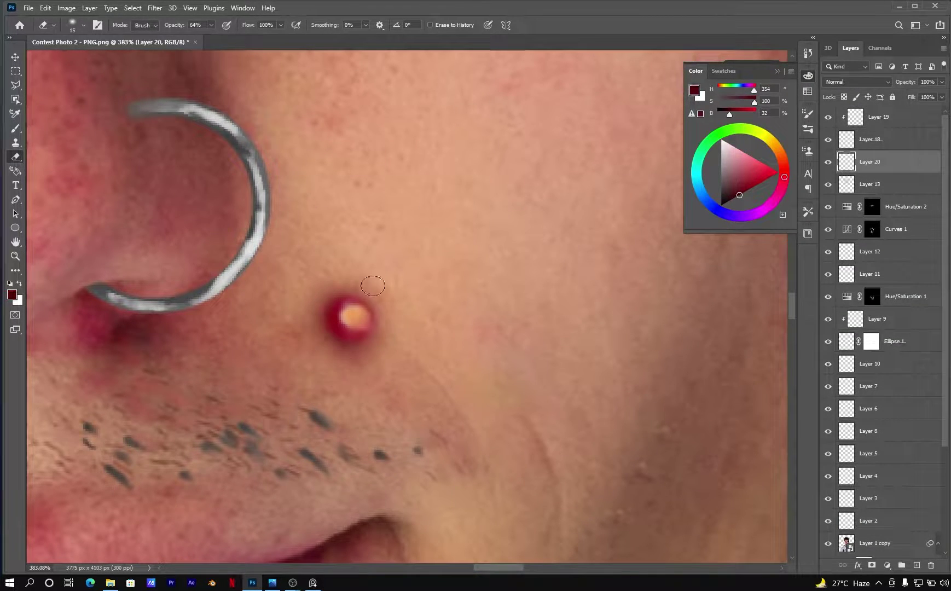
pyautogui.scroll(-4, 373, 285)
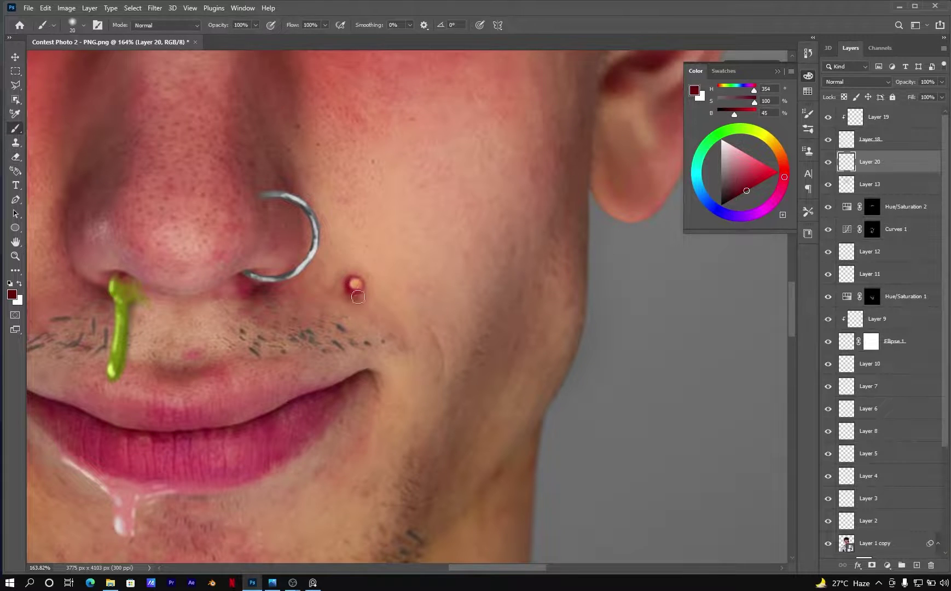
pyautogui.press('v')
pyautogui.scroll(-2, 350, 284)
# Group the pimple layers and move a transformed copy onto the chin.
pyautogui.keyDown('shift'); pyautogui.click(850, 141); pyautogui.keyUp('shift')
pyautogui.hotkey('ctrl', 'g')
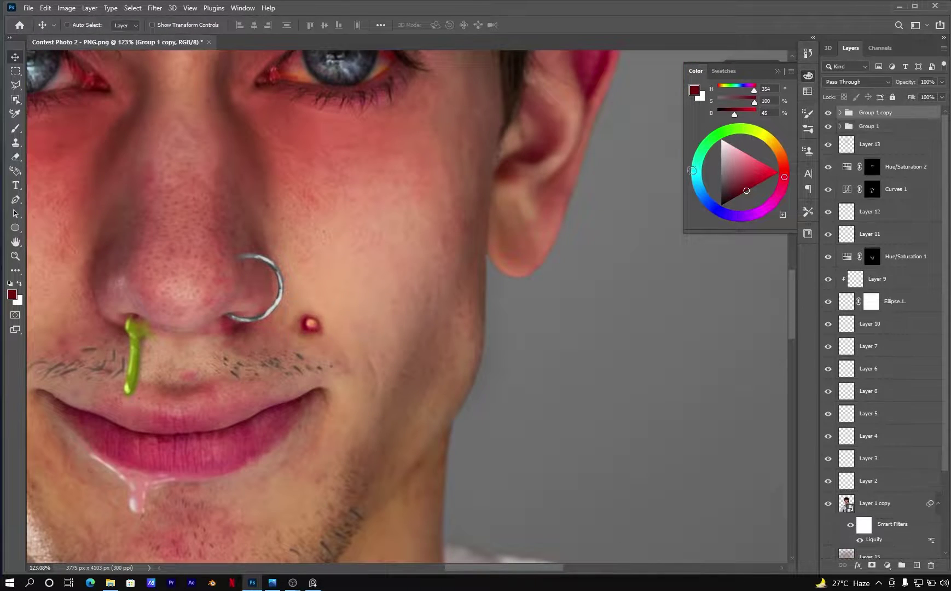
pyautogui.scroll(1, 306, 323)
pyautogui.moveTo(298, 322); pyautogui.dragTo(238, 342)
pyautogui.hotkey('ctrl', 't')
pyautogui.scroll(-2, 299, 323)
pyautogui.moveTo(297, 289); pyautogui.dragTo(222, 457)
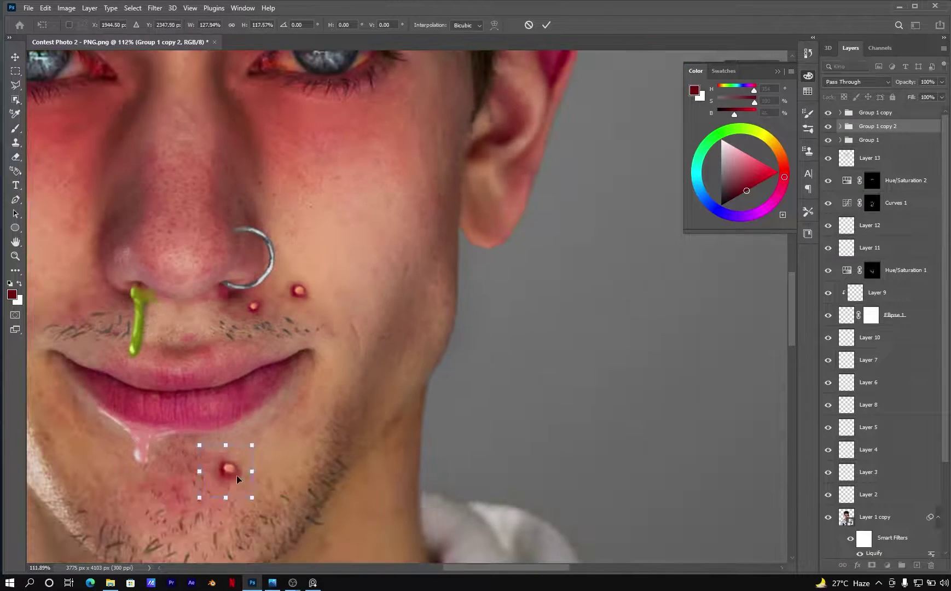
pyautogui.press('Return')
# Place a rotated pimple copy on the cheek.
pyautogui.hotkey('ctrl', 'alt', 't')
pyautogui.moveTo(321, 336); pyautogui.dragTo(417, 241)
pyautogui.moveTo(460, 240); pyautogui.dragTo(453, 225)
pyautogui.press('Return')
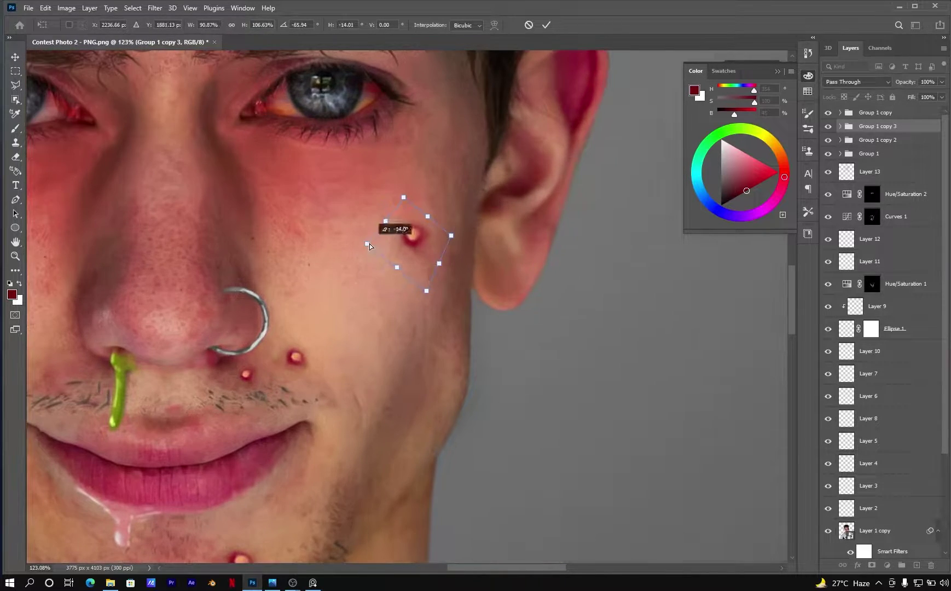
pyautogui.scroll(-2, 416, 236)
# Add a flipped pimple copy on the left cheek and another lower on the cheek.
pyautogui.hotkey('ctrl', 'alt', 't')
pyautogui.moveTo(452, 276); pyautogui.dragTo(210, 293)
pyautogui.scroll(1, 209, 292)
pyautogui.press('Return')
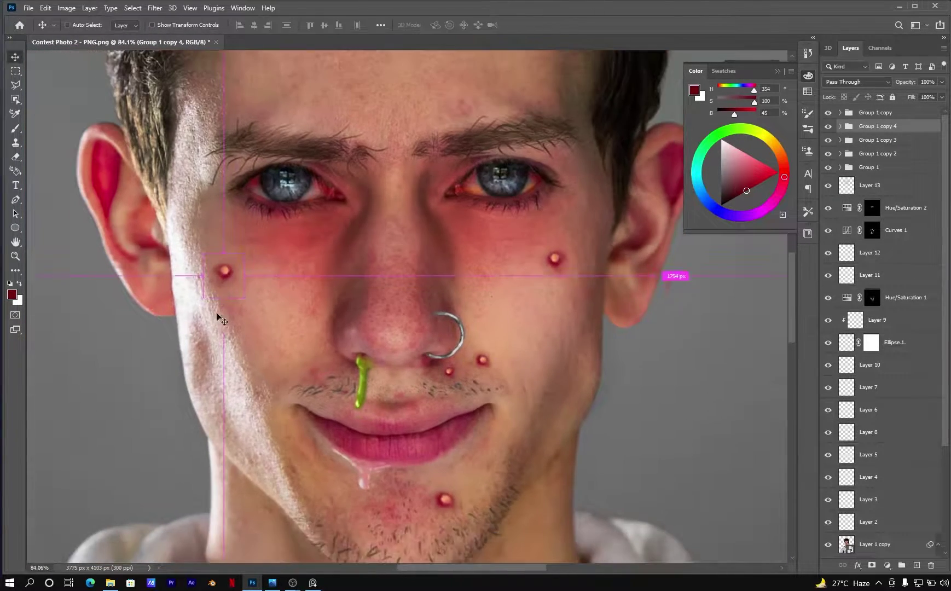
pyautogui.scroll(2, 213, 314)
pyautogui.hotkey('ctrl', 'alt', 't')
pyautogui.moveTo(289, 251)
pyautogui.mouseDown()
pyautogui.moveTo(272, 325)
pyautogui.moveTo(307, 318)
pyautogui.moveTo(315, 367)
pyautogui.mouseUp()
pyautogui.press('Return')
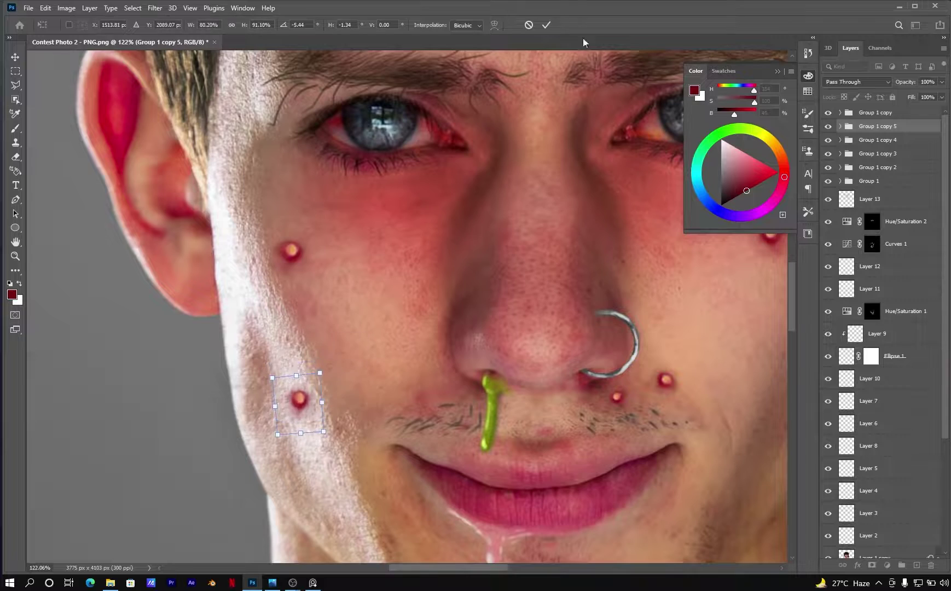
pyautogui.scroll(-1, 334, 380)
# On a new layer, dab a white highlight onto the cheek pimple.
pyautogui.hotkey('ctrl', 'shift', 'alt', 'n')
pyautogui.press('c')
pyautogui.scroll(2, 127, 306)
pyautogui.press('b')
pyautogui.press('x')
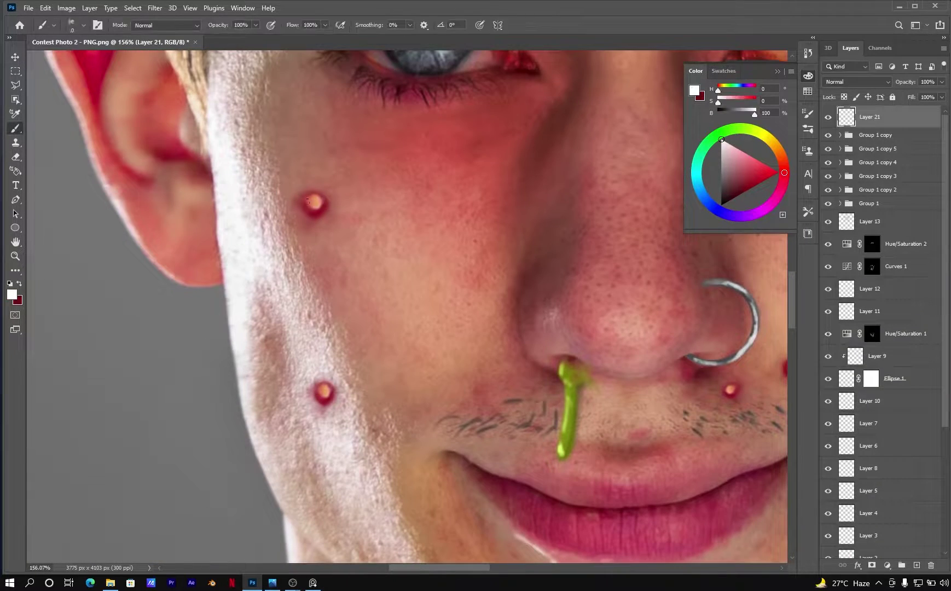
pyautogui.click(324, 401)
pyautogui.hotkey('ctrl', '0')
pyautogui.scroll(2, 314, 300)
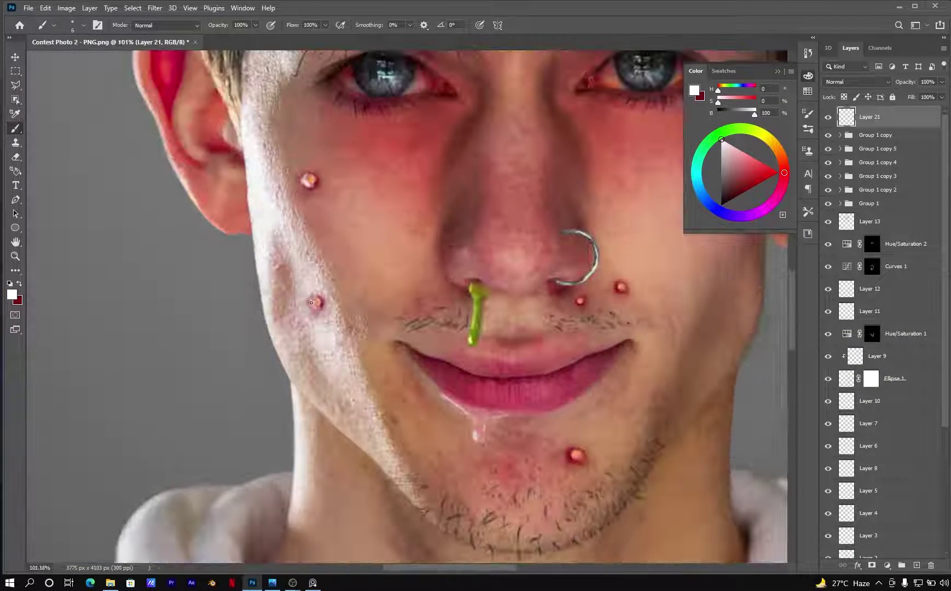
pyautogui.scroll(1, 325, 314)
pyautogui.scroll(-2, 359, 311)
pyautogui.press('e')
# Duplicate the pimple group and move the copy onto the forehead.
pyautogui.hotkey('ctrl', 'j')
pyautogui.hotkey('ctrl', 'j')
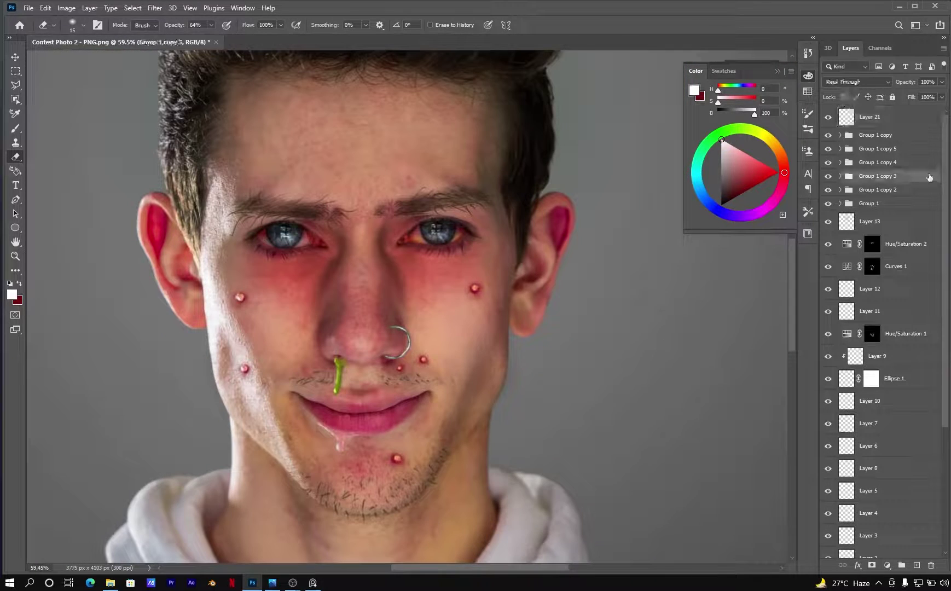
pyautogui.scroll(2, 361, 311)
pyautogui.hotkey('ctrl', 't')
pyautogui.moveTo(418, 128)
pyautogui.mouseDown()
pyautogui.moveTo(423, 183)
pyautogui.moveTo(302, 198)
pyautogui.mouseUp()
pyautogui.press('Return')
pyautogui.scroll(-2, 499, 347)
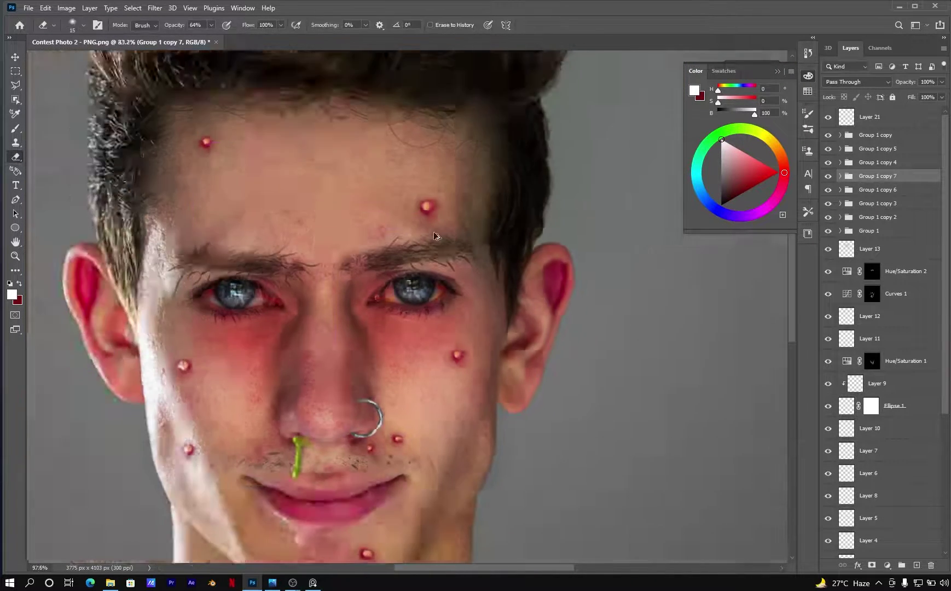
pyautogui.scroll(-3, 499, 347)
pyautogui.press('v')
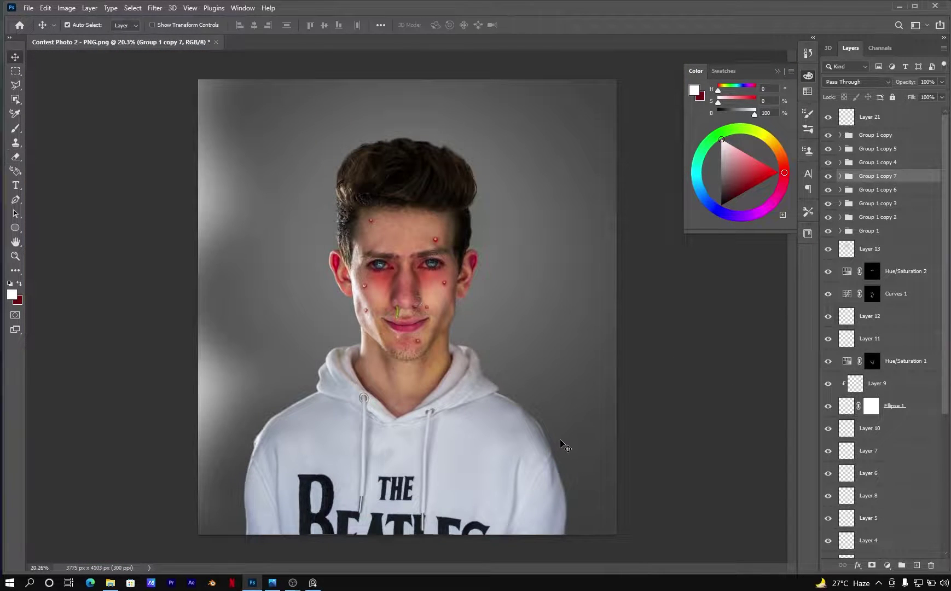
pyautogui.scroll(3, 444, 276)
# Add a green-colorized Hue/Saturation adjustment and invert its mask to black.
pyautogui.scroll(1, 444, 276)
pyautogui.click(665, 210)
pyautogui.moveTo(659, 153); pyautogui.dragTo(684, 153)
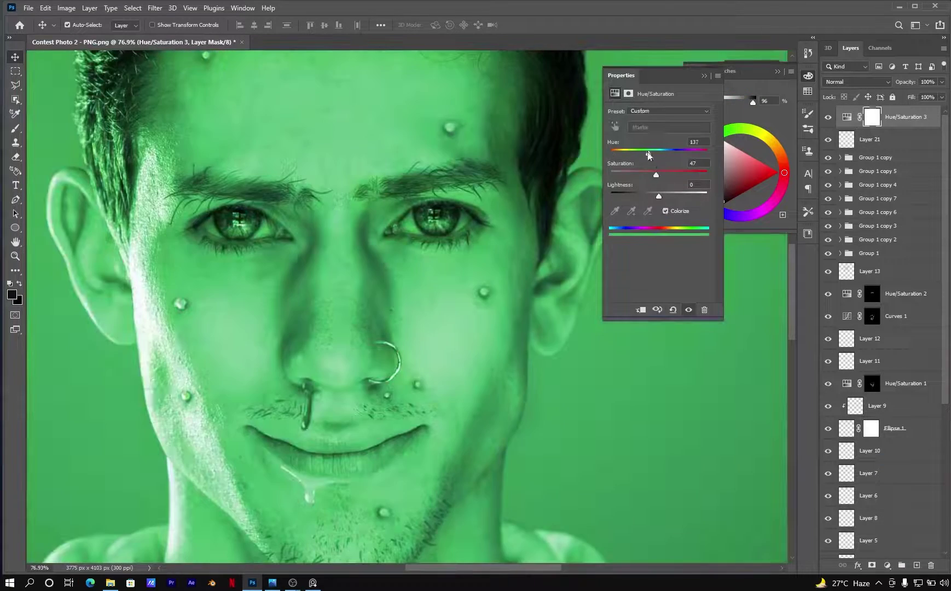
pyautogui.moveTo(659, 196); pyautogui.dragTo(646, 196)
pyautogui.hotkey('ctrl', 'i')
pyautogui.press('b')
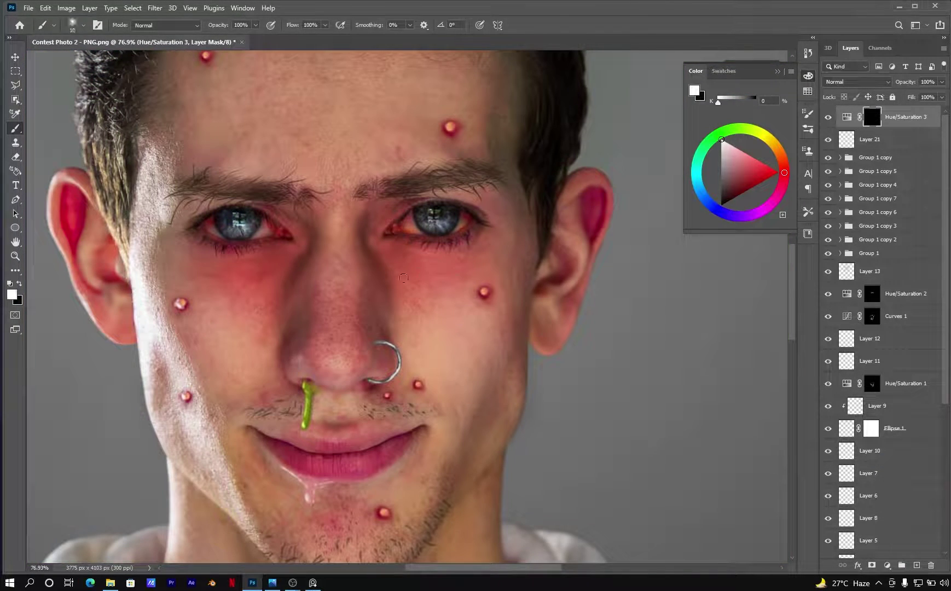
# Paint green vein lines down the temple through the mask, erasing stray strokes.
pyautogui.moveTo(446, 225); pyautogui.dragTo(407, 287)
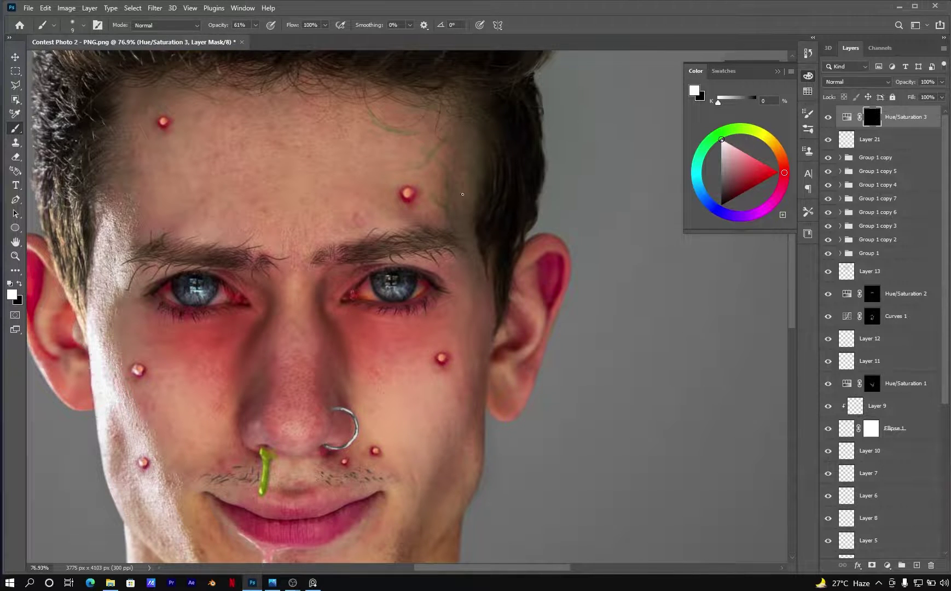
pyautogui.scroll(-3, 463, 195)
pyautogui.press('e')
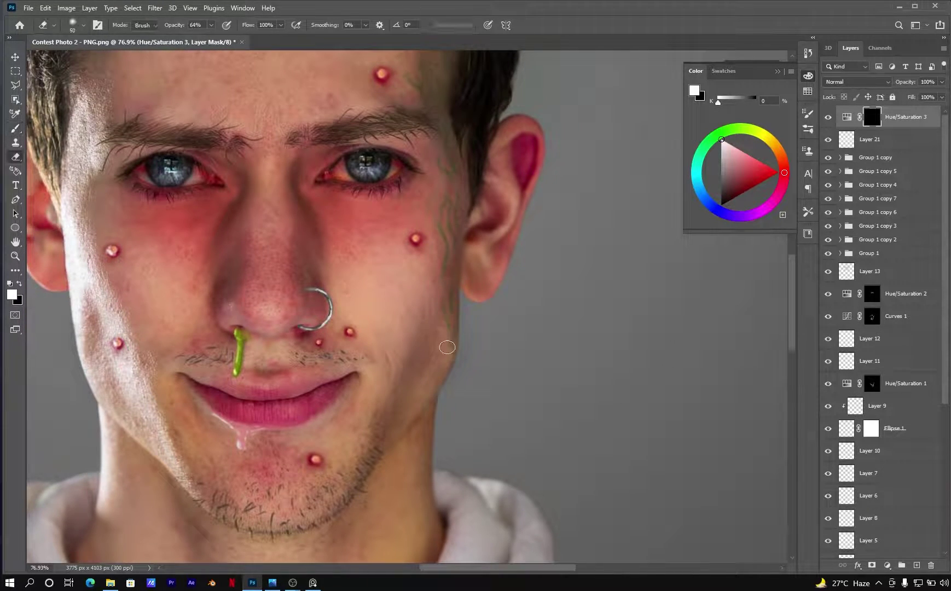
pyautogui.scroll(-2, 437, 166)
pyautogui.scroll(-3, 438, 166)
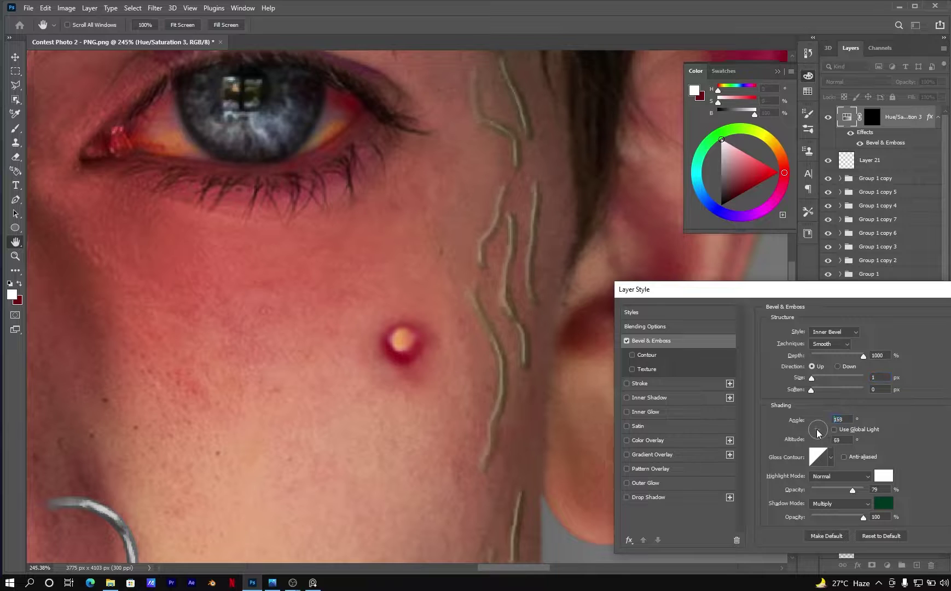
# Fine-tune the Bevel & Emboss so the veins look raised, then confirm the layer style.
pyautogui.moveTo(852, 489); pyautogui.dragTo(828, 490)
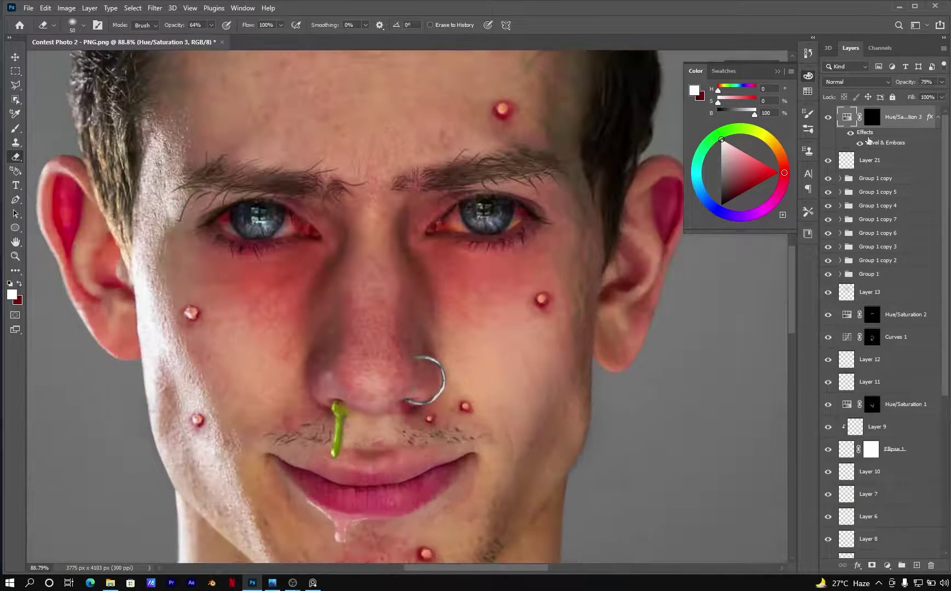
pyautogui.scroll(5, 254, 164)
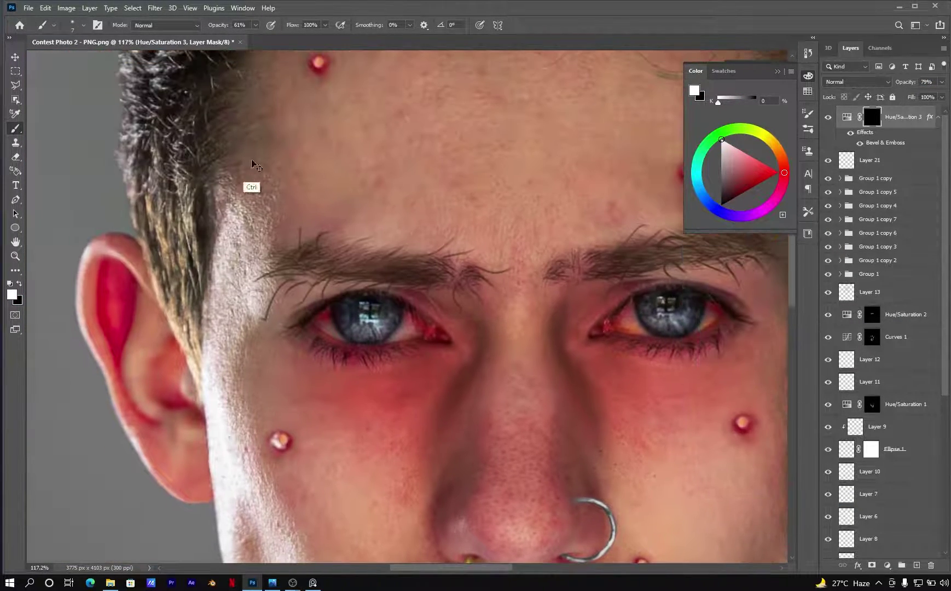
pyautogui.scroll(2, 262, 179)
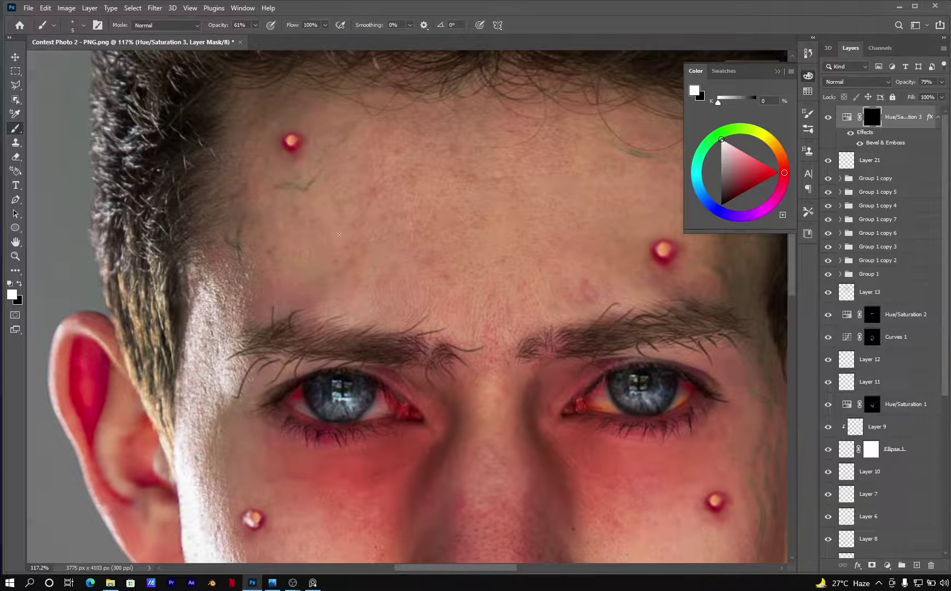
pyautogui.scroll(-8, 339, 233)
pyautogui.scroll(2, 611, 427)
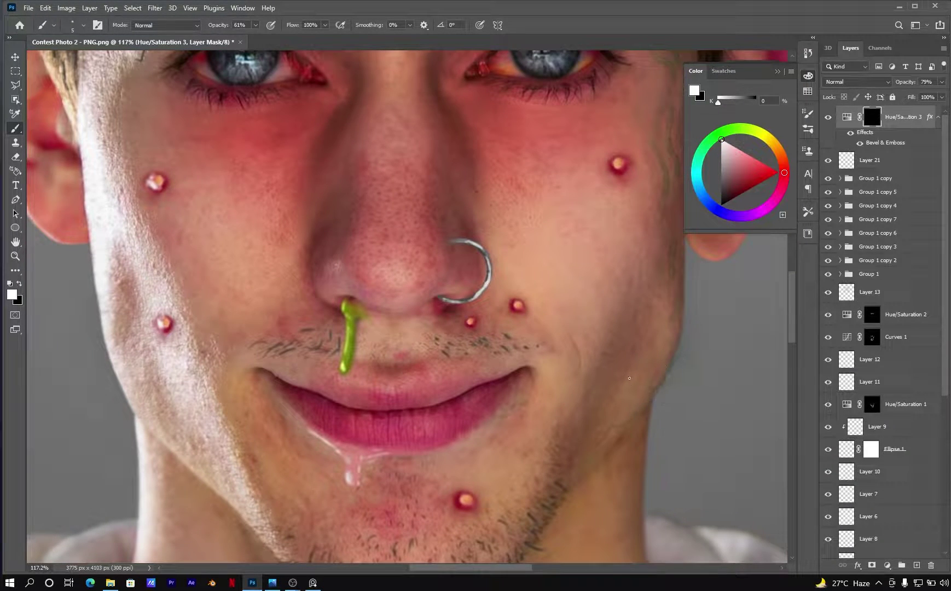
# Erase parts of the veins around the forehead and face to refine them.
pyautogui.press('e')
pyautogui.scroll(-6, 521, 323)
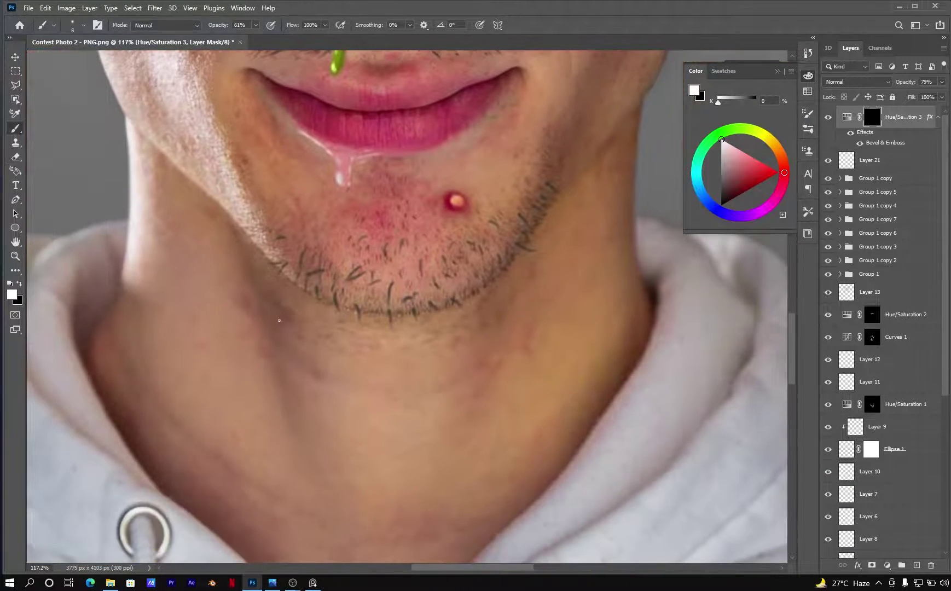
pyautogui.press('v')
pyautogui.scroll(-5, 494, 346)
pyautogui.scroll(4, 410, 250)
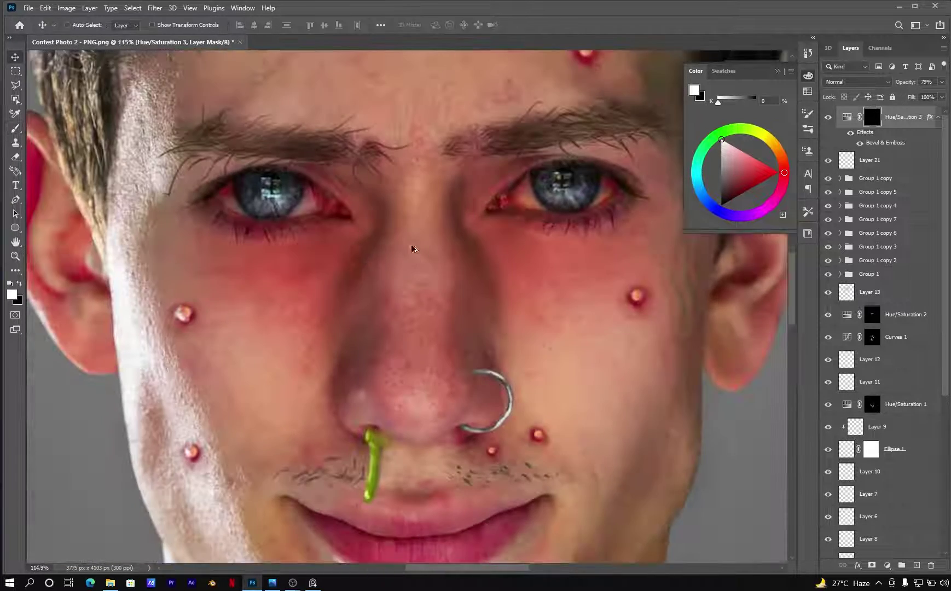
# Add a new empty Layer 22 on top of the layer stack.
pyautogui.press('b')
pyautogui.hotkey('ctrl', 'shift', 'alt', 'n')
pyautogui.scroll(3, 352, 339)
pyautogui.scroll(2, 296, 280)
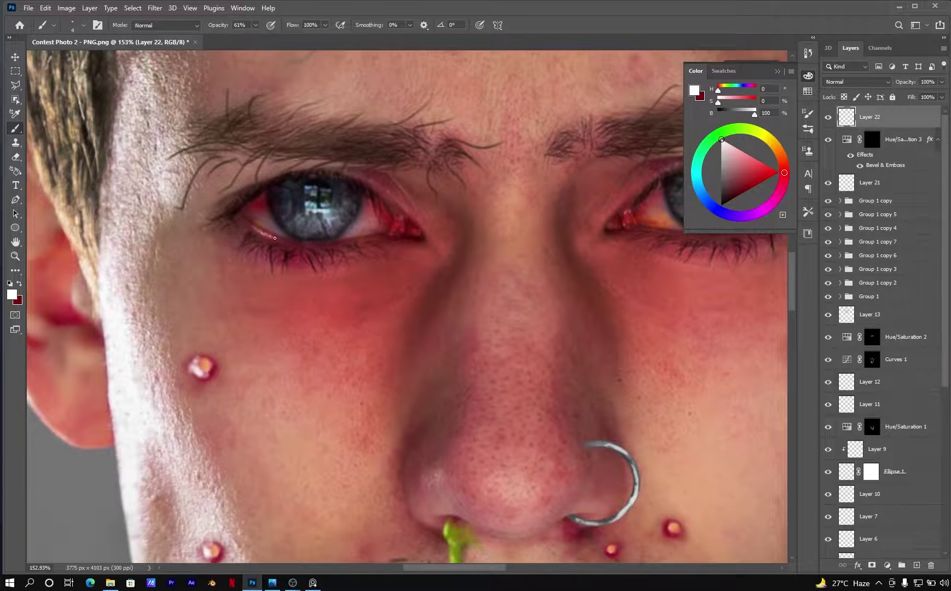
# Paint a wet white line along both lower eyelids, erasing stray strokes.
pyautogui.moveTo(370, 235); pyautogui.dragTo(354, 239)
pyautogui.press('e')
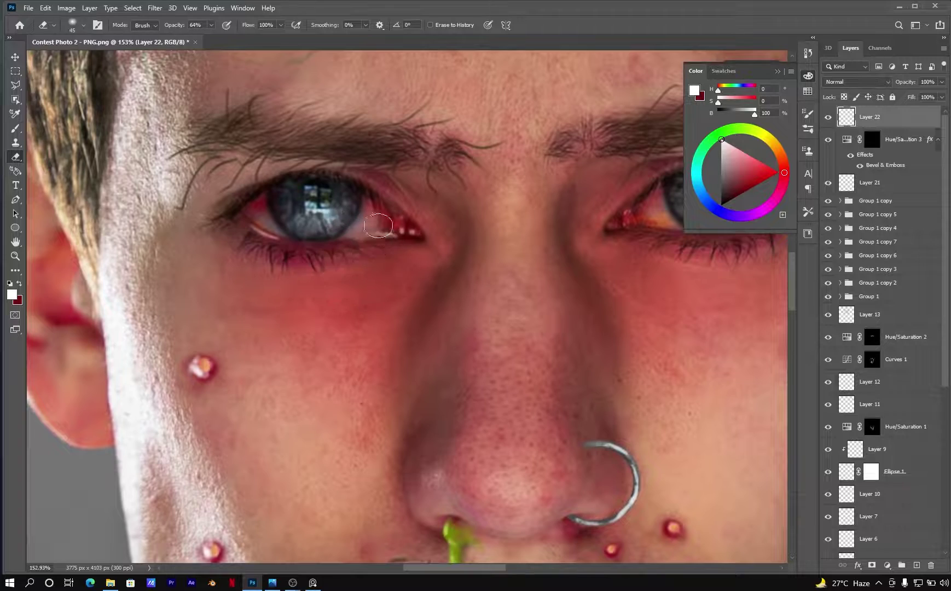
pyautogui.scroll(-4, 378, 225)
pyautogui.scroll(5, 463, 250)
pyautogui.press('b')
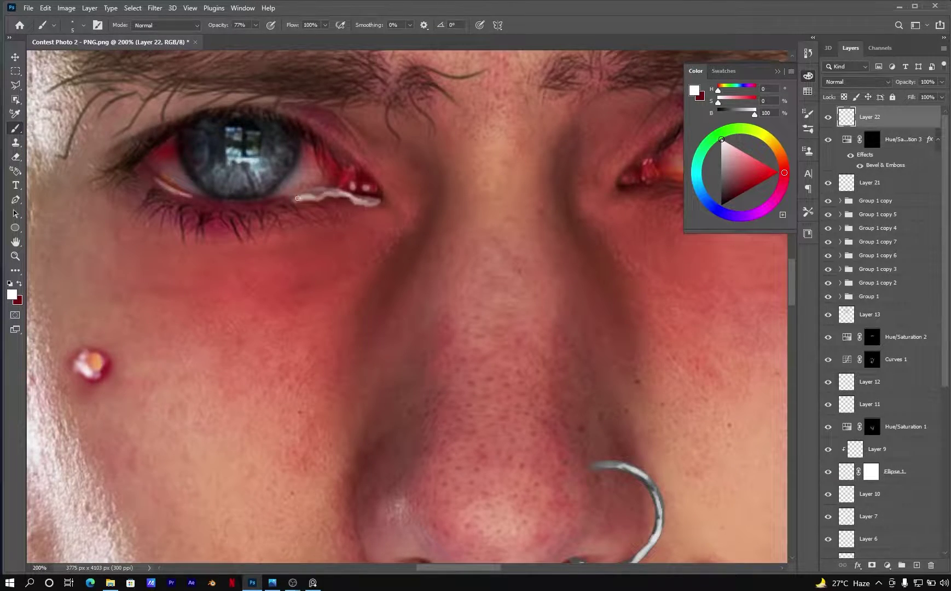
pyautogui.moveTo(298, 198); pyautogui.dragTo(285, 196)
pyautogui.press('e')
pyautogui.scroll(-4, 306, 207)
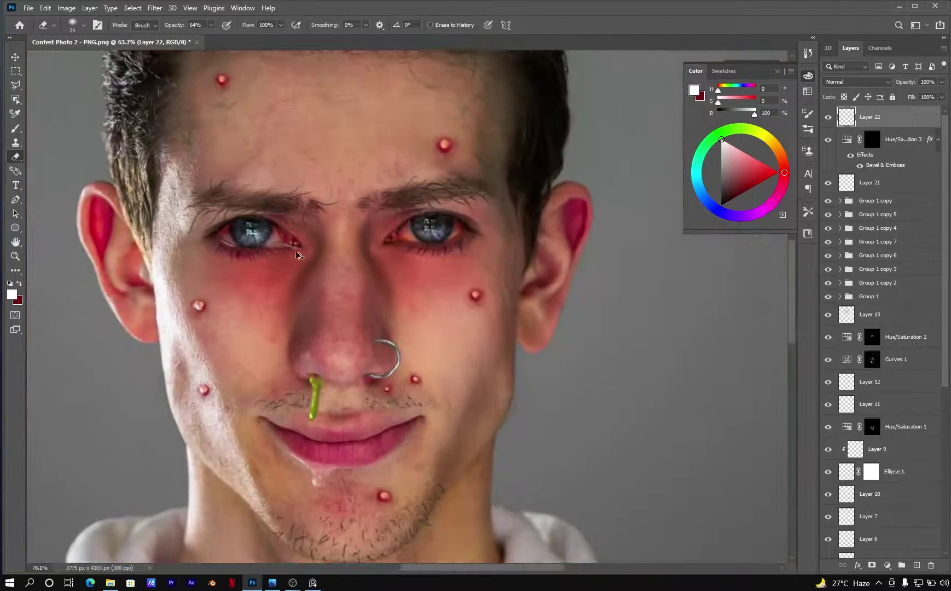
pyautogui.scroll(5, 350, 267)
pyautogui.press('b')
# Switch to a golden yellow, touch up the eyelid tint, and fit the portrait on screen.
pyautogui.moveTo(781, 155); pyautogui.dragTo(771, 141)
pyautogui.click(759, 180)
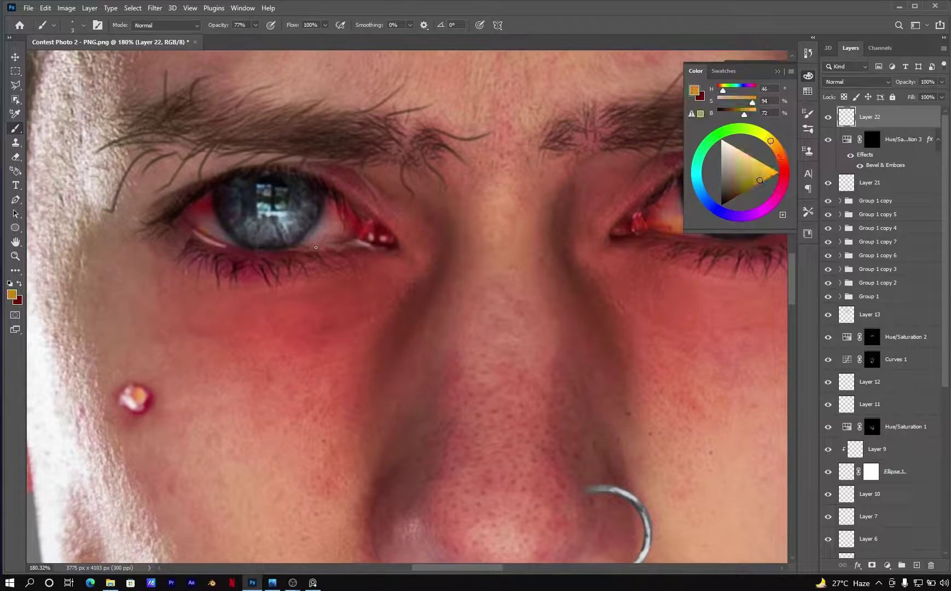
pyautogui.hscroll(5, 382, 279)
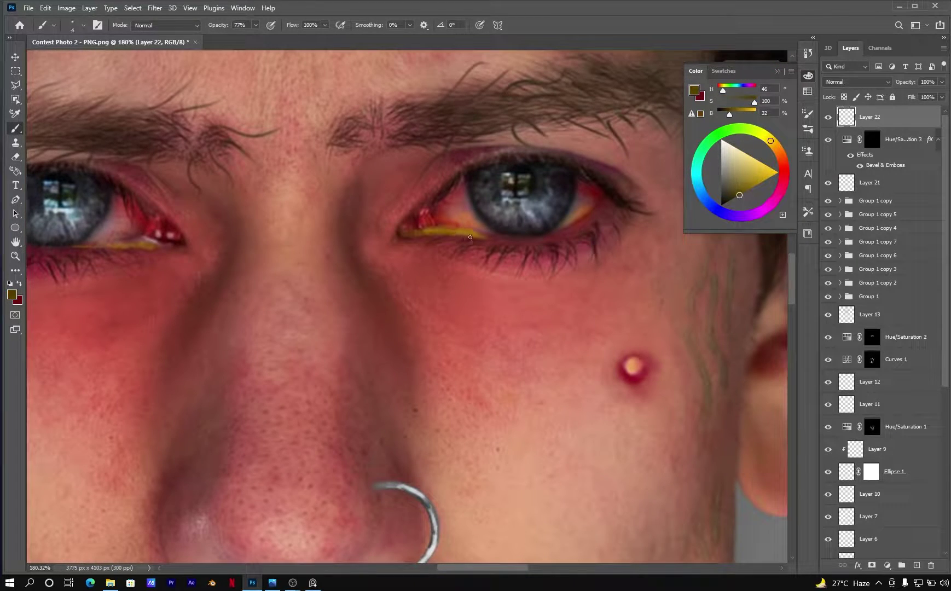
pyautogui.press('e')
pyautogui.press('b')
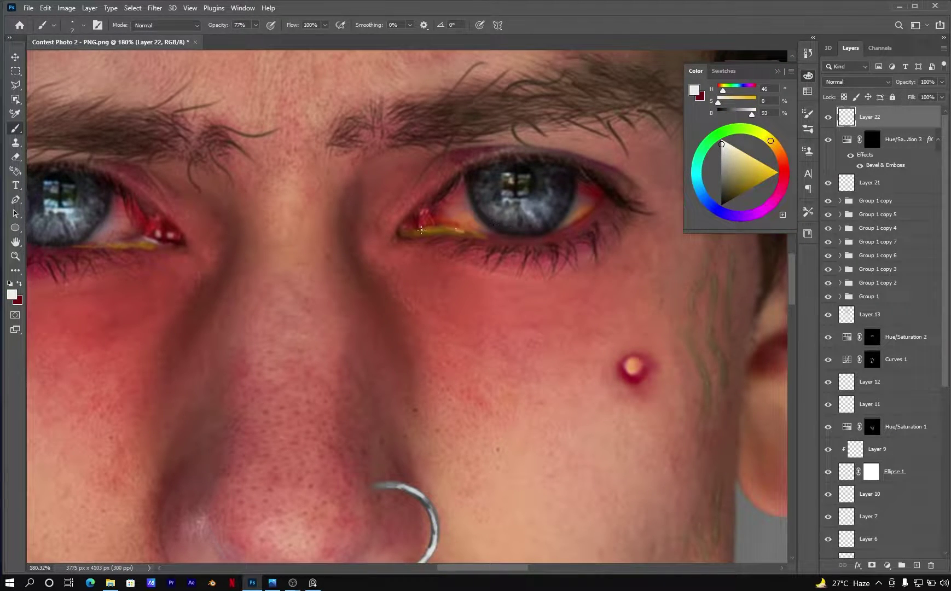
pyautogui.hotkey('ctrl', '0')
pyautogui.scroll(2, 493, 219)
pyautogui.click(887, 565)
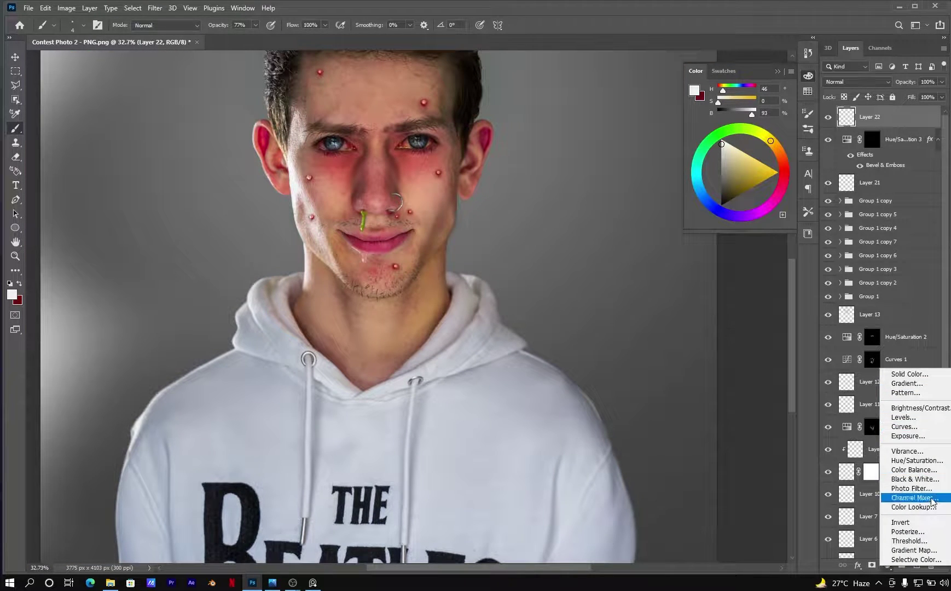
# Add a Hue/Saturation layer at Saturation -100 and a black-to-white Gradient Map layer.
pyautogui.press('Escape')
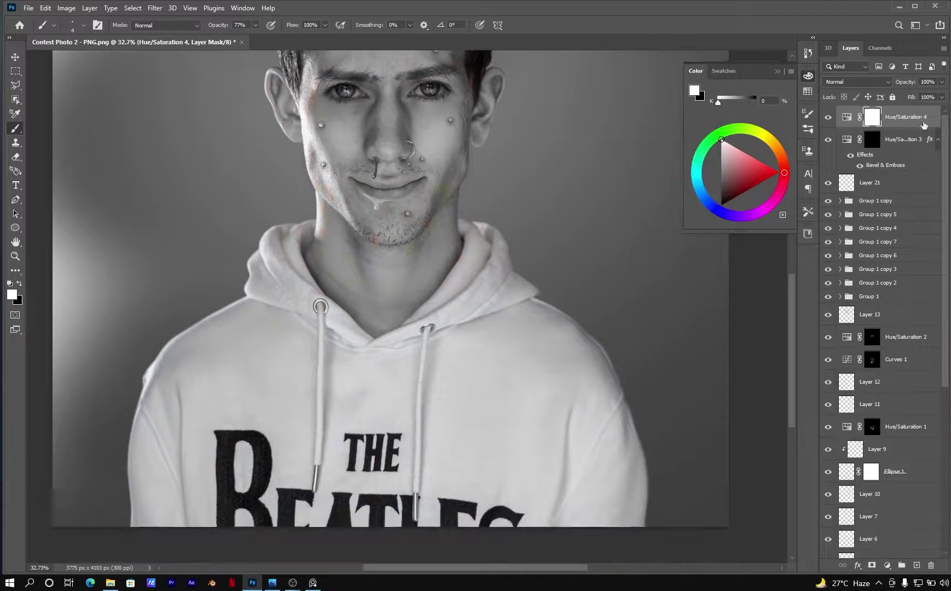
pyautogui.doubleClick(920, 116)
pyautogui.click(509, 375)
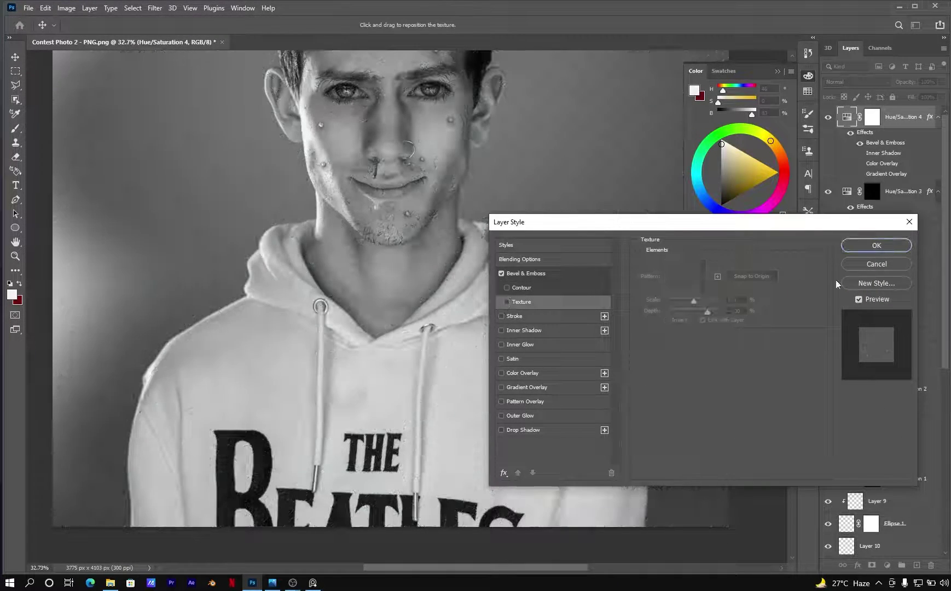
pyautogui.click(887, 565)
pyautogui.click(912, 549)
pyautogui.click(728, 189)
pyautogui.click(781, 215)
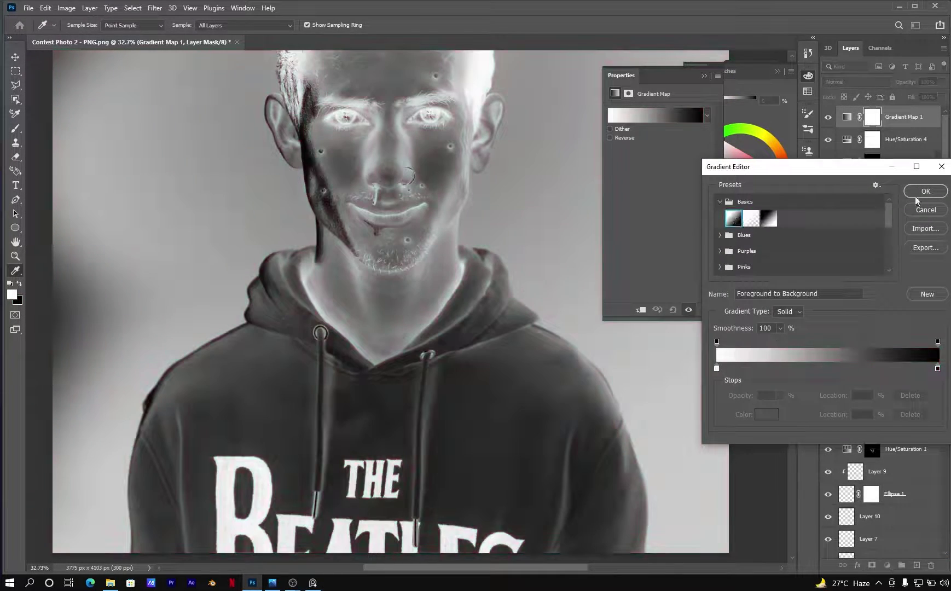
pyautogui.click(926, 188)
pyautogui.click(858, 81)
pyautogui.press('Escape')
# Lower the Hue/Saturation lightness slightly and group both adjustments under a black mask.
pyautogui.doubleClick(847, 117)
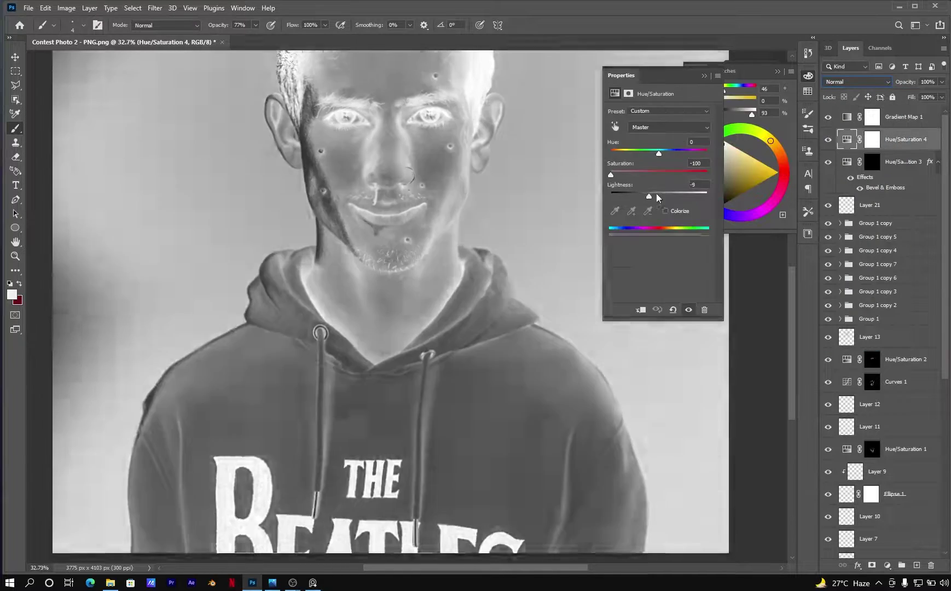
pyautogui.click(656, 115)
pyautogui.click(759, 368)
pyautogui.moveTo(759, 368); pyautogui.dragTo(747, 368)
pyautogui.click(911, 368)
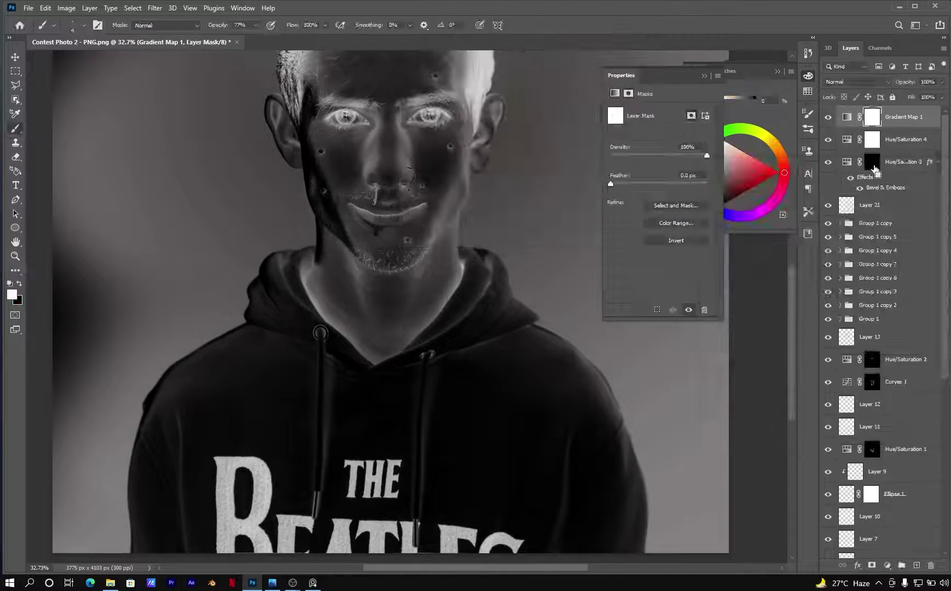
pyautogui.click(873, 565)
pyautogui.hotkey('ctrl', 'i')
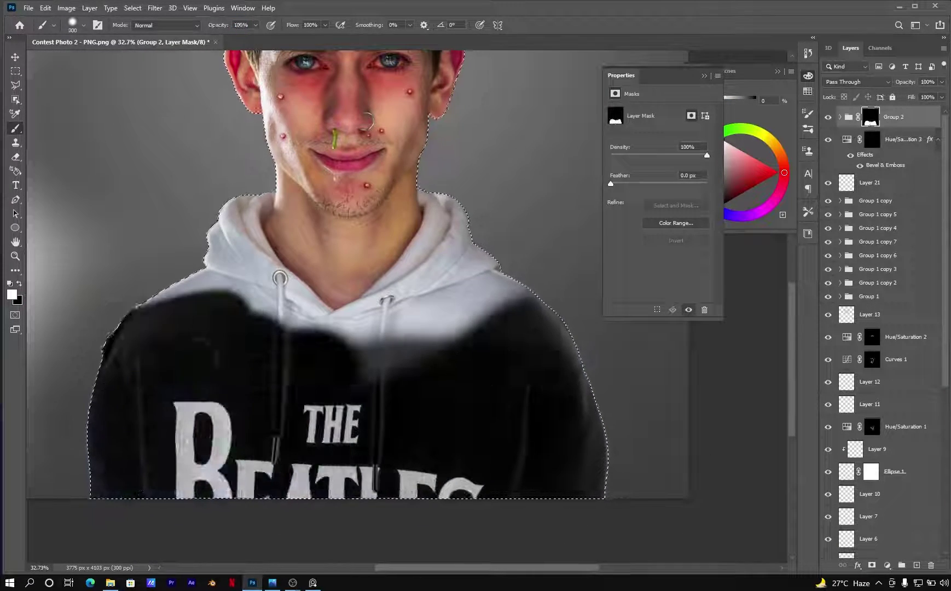
# Paint white into the group mask with a smaller brush so the recolour covers the hoodie.
pyautogui.press('[')
pyautogui.press('[')
pyautogui.press('[')
pyautogui.moveTo(213, 285); pyautogui.dragTo(249, 216)
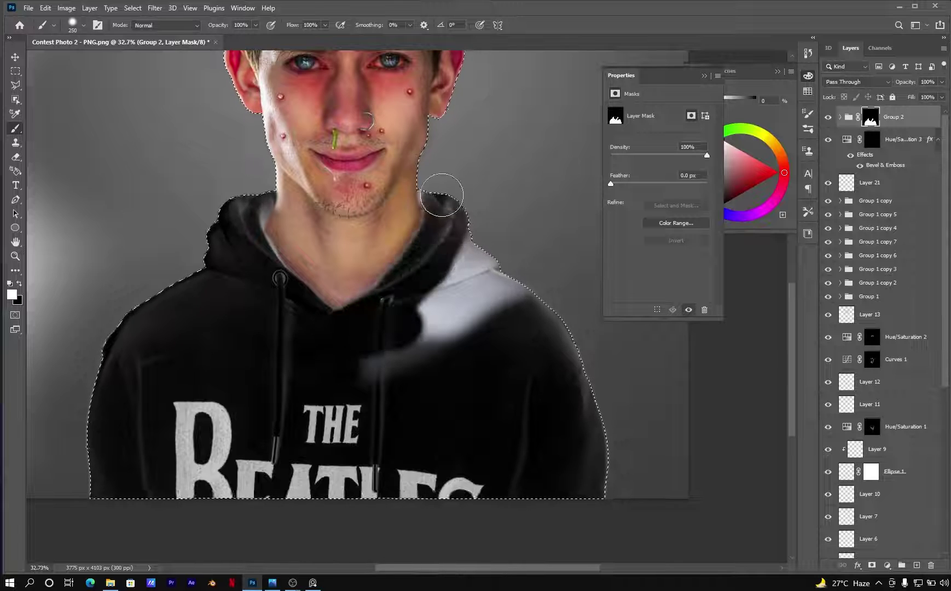
pyautogui.hotkey('ctrl', 'd')
pyautogui.press('x')
pyautogui.hotkey('ctrl', '0')
pyautogui.scroll(3, 310, 346)
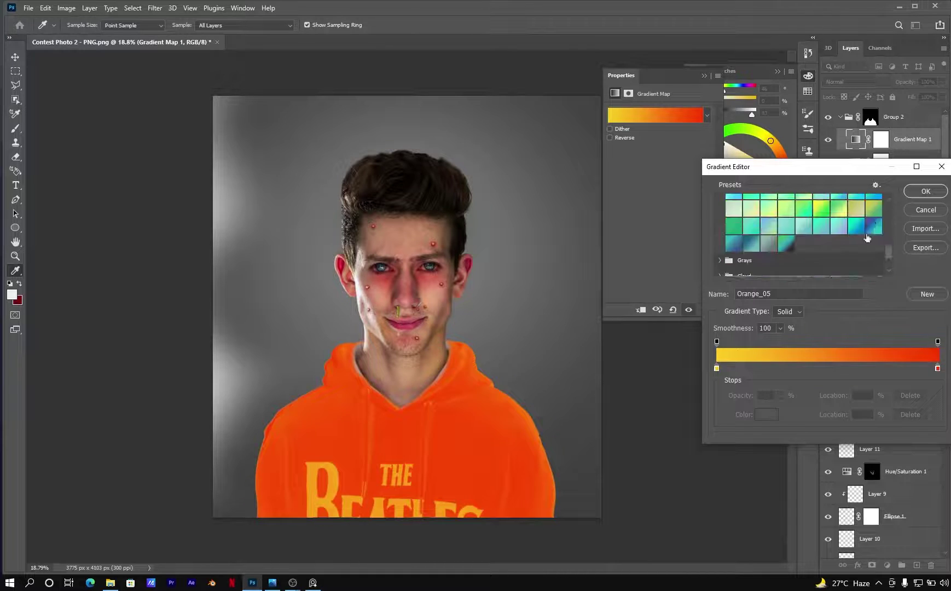
# Edit the Gradient Map to navy-to-white, sliding the blue stop to 66% and removing the extra stop.
pyautogui.doubleClick(716, 367)
pyautogui.press('Return')
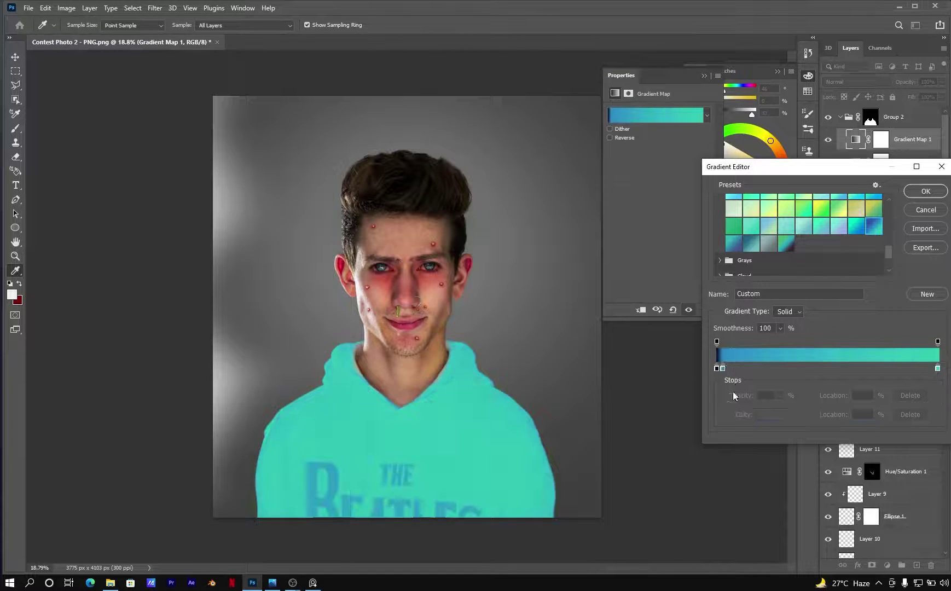
pyautogui.doubleClick(937, 368)
pyautogui.press('Return')
pyautogui.moveTo(891, 368); pyautogui.dragTo(862, 368)
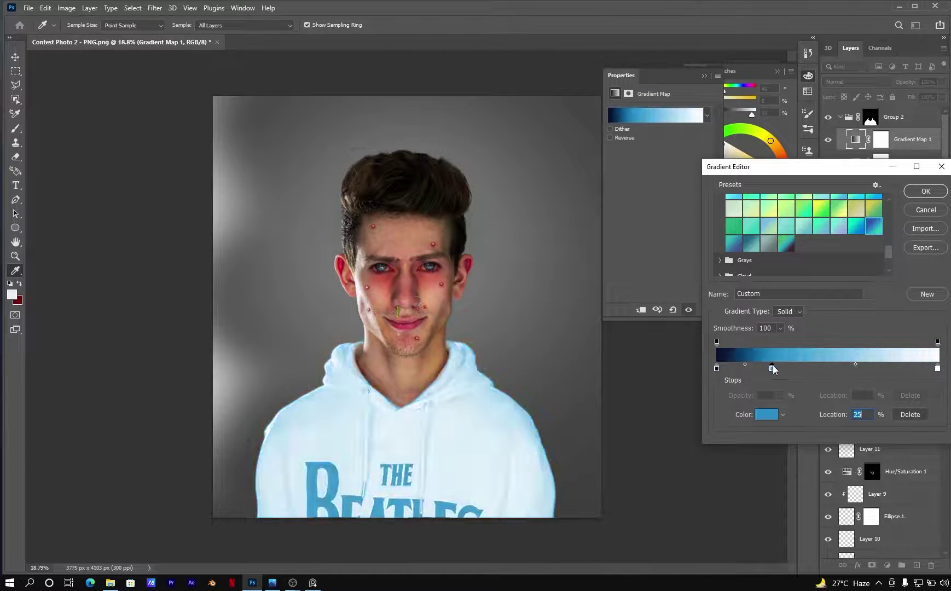
pyautogui.moveTo(773, 369)
pyautogui.mouseDown()
pyautogui.moveTo(809, 365)
pyautogui.moveTo(773, 369)
pyautogui.mouseUp()
pyautogui.press('Return')
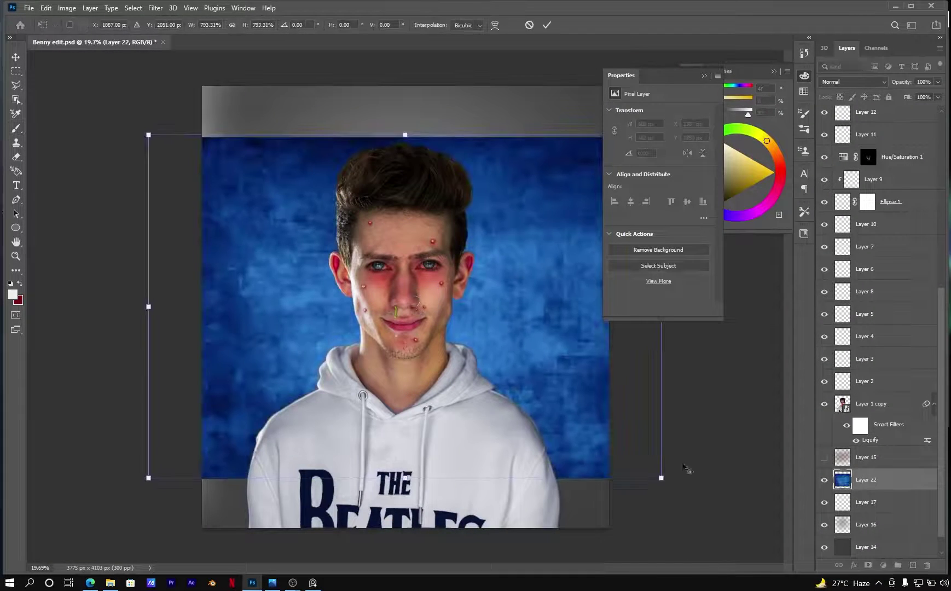
# Commit the blue texture, move it under Layer 17, and set it to Multiply.
pyautogui.press('Return')
pyautogui.click(853, 82)
pyautogui.click(859, 212)
pyautogui.click(864, 503)
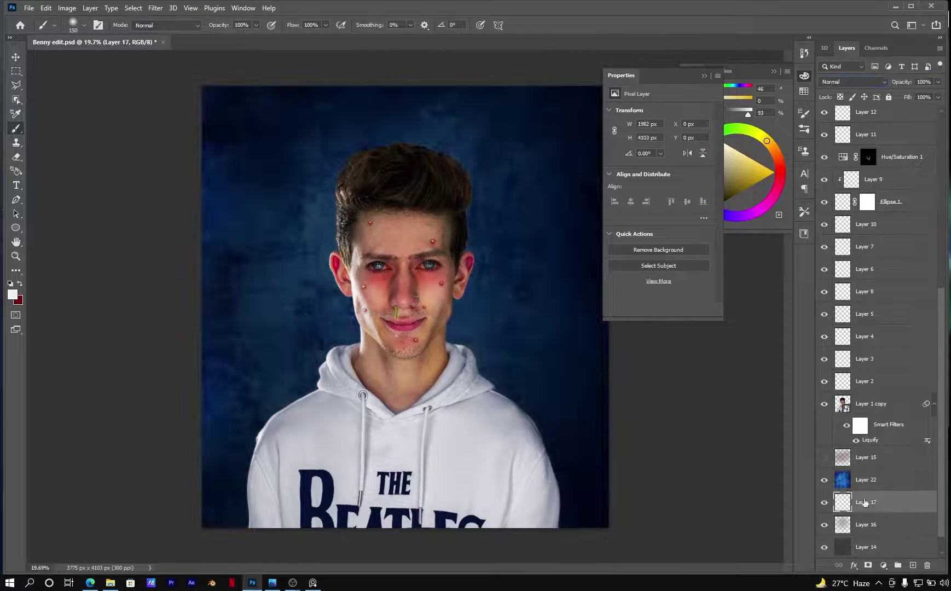
pyautogui.moveTo(891, 465); pyautogui.dragTo(891, 514)
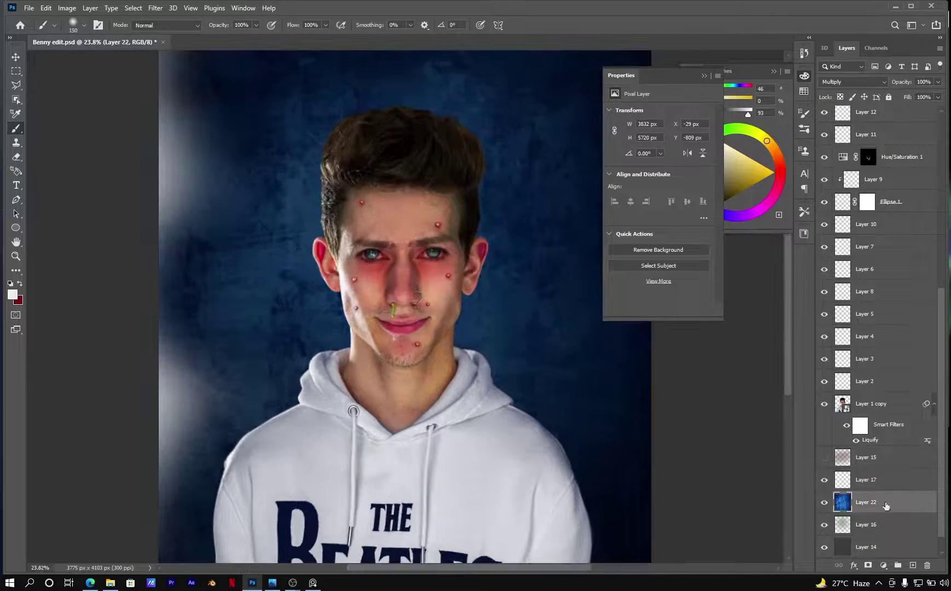
pyautogui.click(896, 249)
# Add an Overlay layer and paint a soft glow on the upper-left background.
pyautogui.click(912, 565)
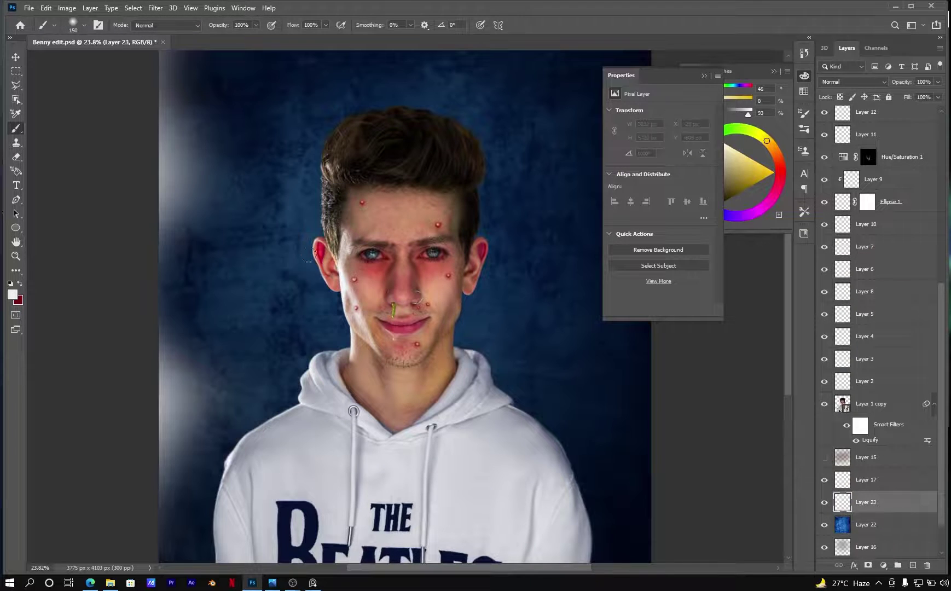
pyautogui.click(853, 82)
pyautogui.click(842, 187)
pyautogui.press('b')
pyautogui.moveTo(226, 179); pyautogui.dragTo(284, 250)
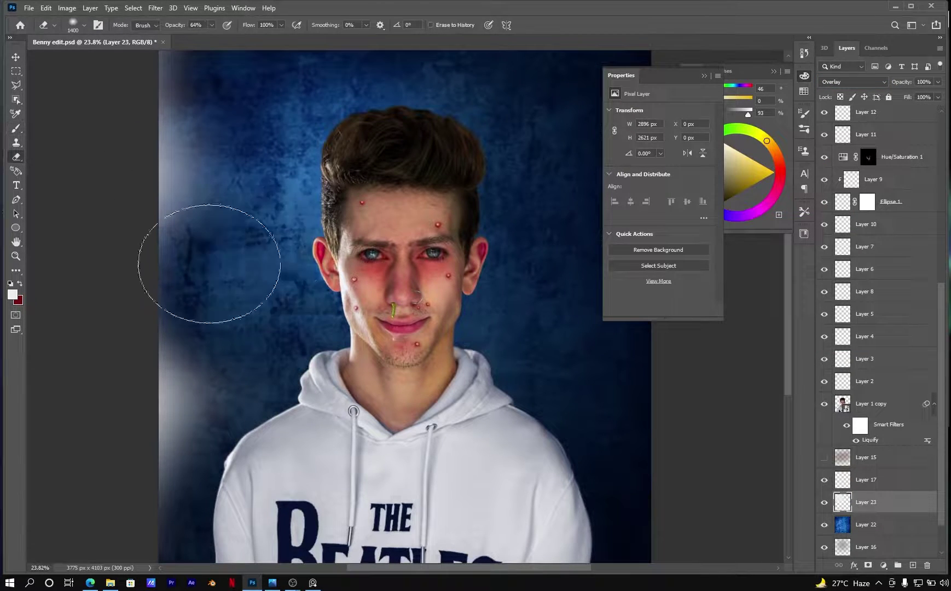
pyautogui.hotkey('alt', '[')
# Apply a Gaussian Blur to the blue background Layer 22.
pyautogui.click(155, 7)
pyautogui.moveTo(162, 148)
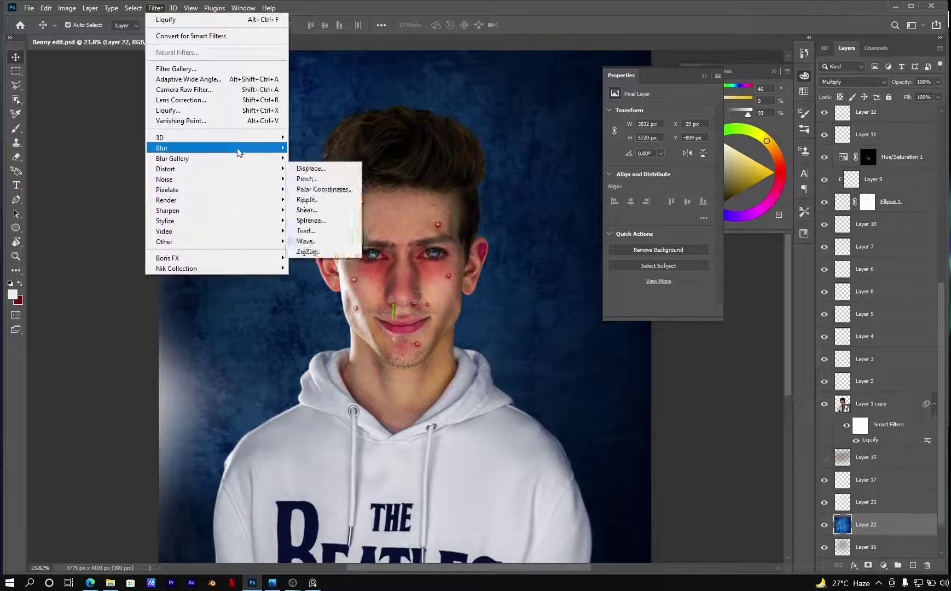
pyautogui.click(317, 214)
pyautogui.click(748, 138)
pyautogui.click(155, 8)
pyautogui.click(317, 191)
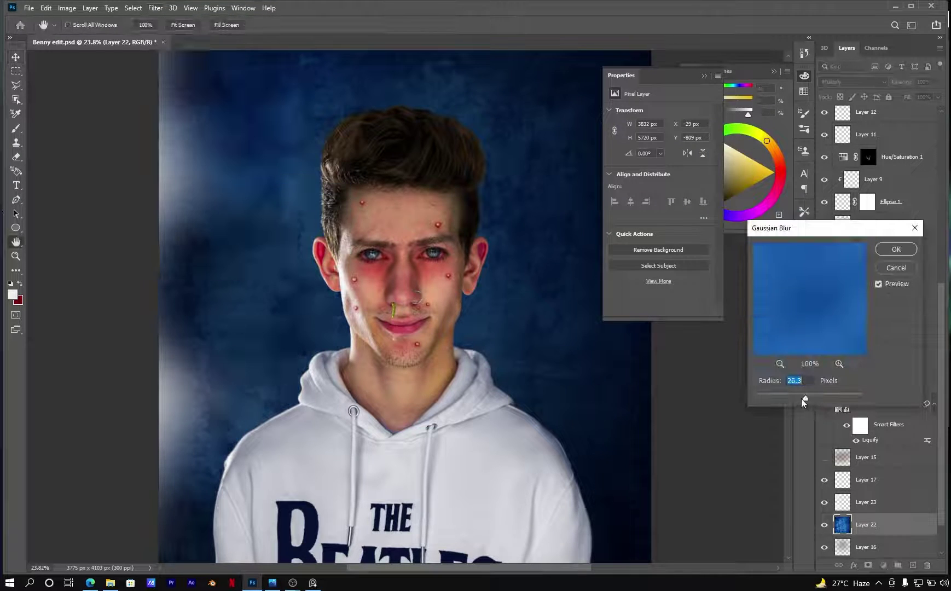
pyautogui.press('Return')
# Add a new empty layer and bring up the brush presets.
pyautogui.click(866, 435)
pyautogui.click(913, 565)
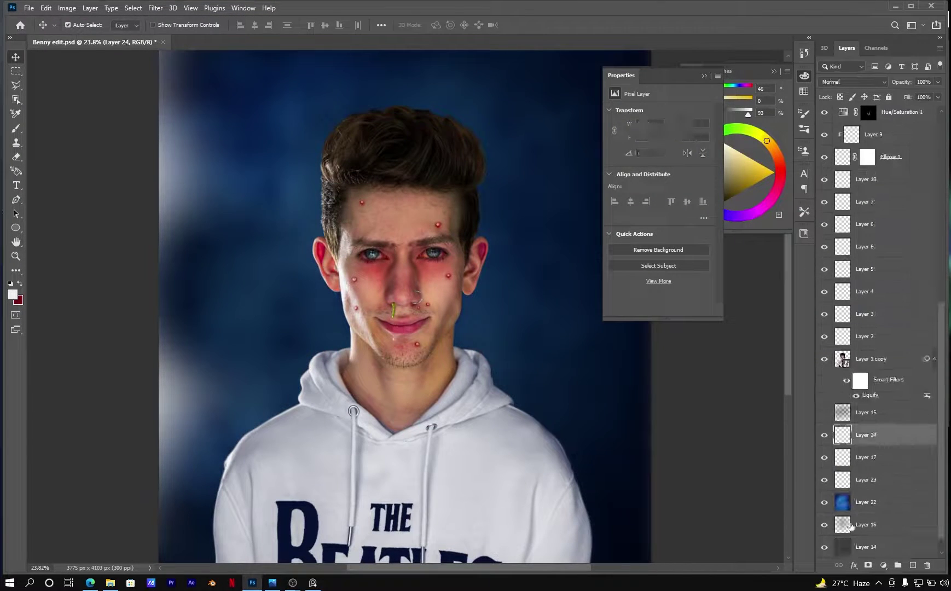
pyautogui.press('b')
pyautogui.rightClick(335, 455)
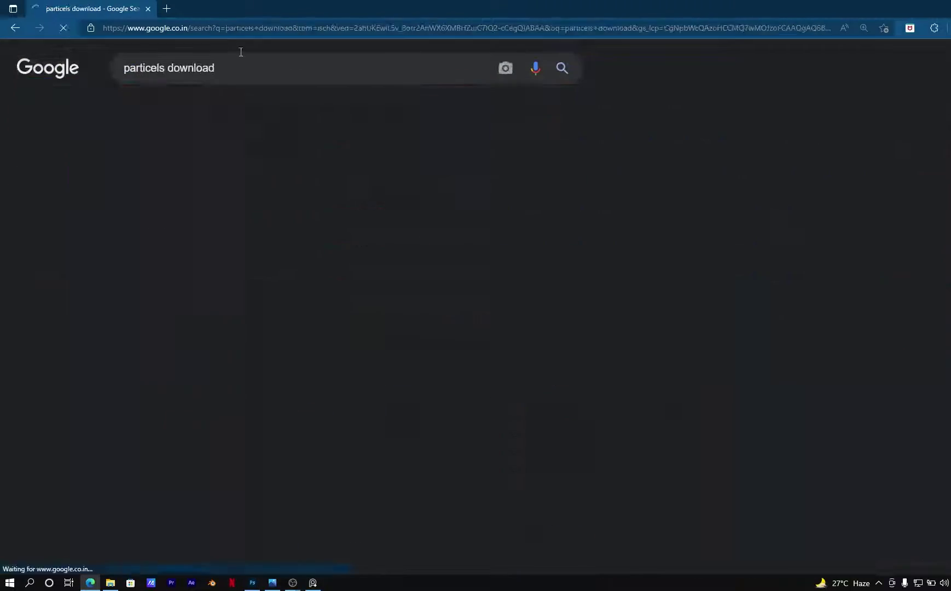
# Browse the particle images, commit the particle layer's size, and choose Motion Blur for it.
pyautogui.press('Right')
pyautogui.press('Right')
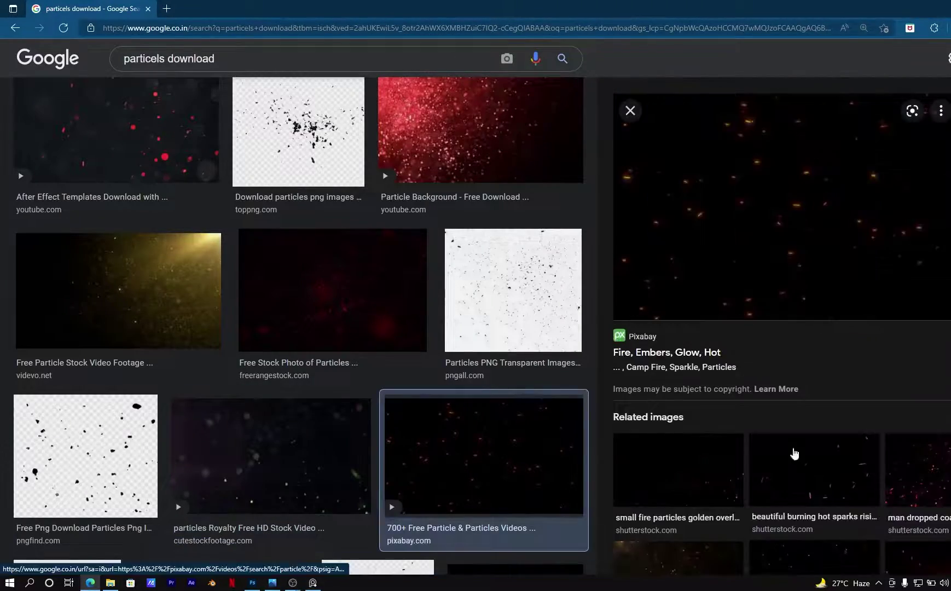
pyautogui.press('Right')
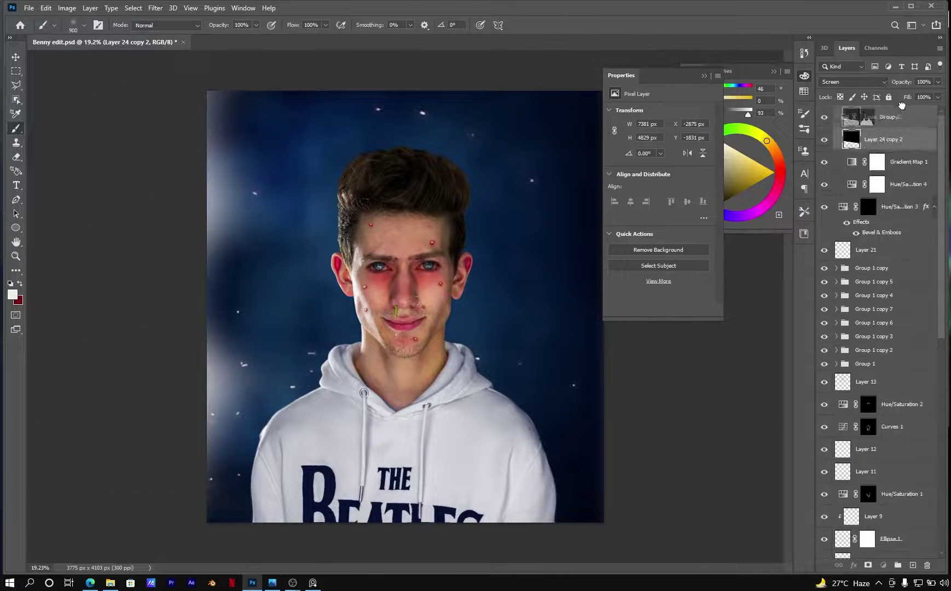
pyautogui.press('Return')
pyautogui.click(155, 8)
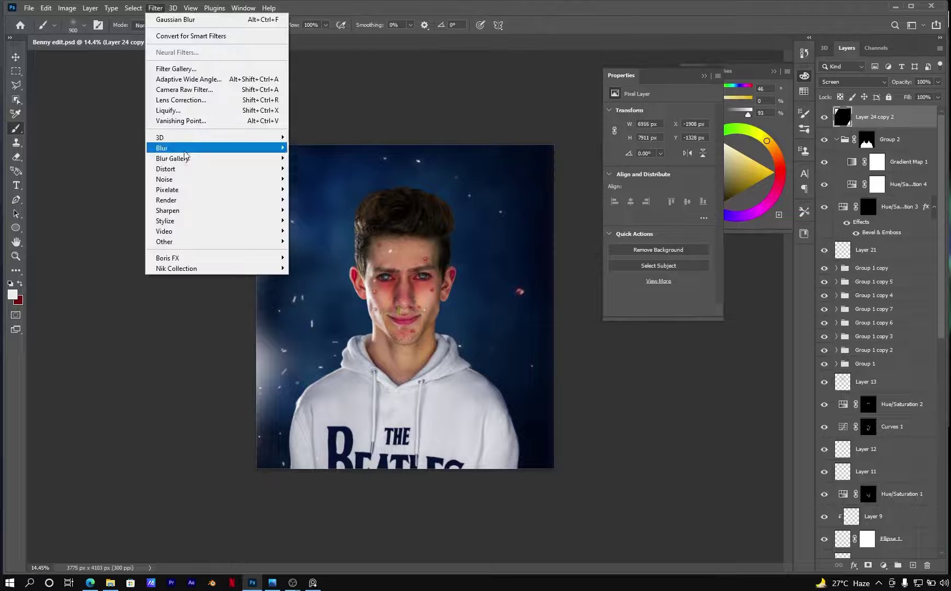
pyautogui.click(317, 219)
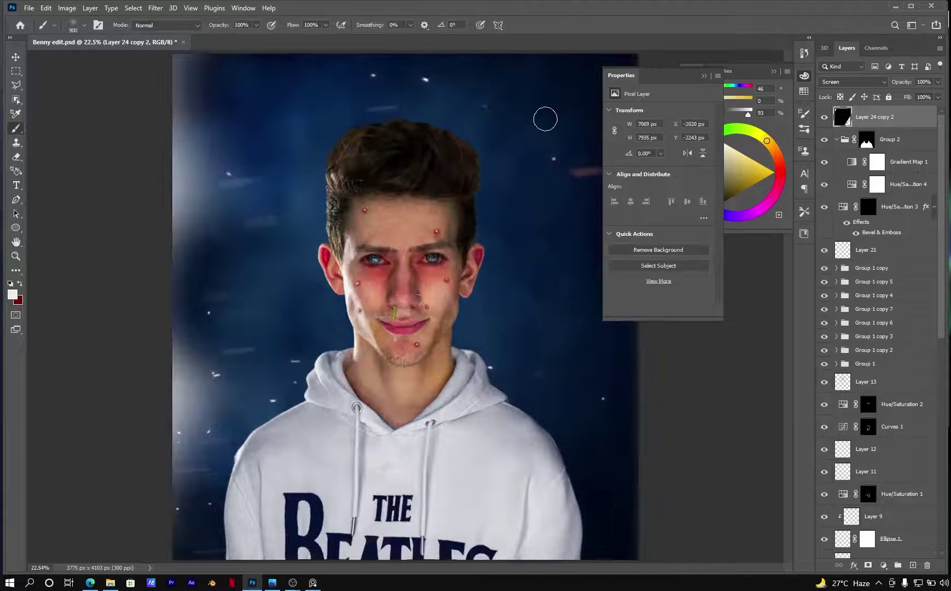
# Open the Camera Raw Filter on the finished composite.
pyautogui.click(156, 8)
pyautogui.click(181, 89)
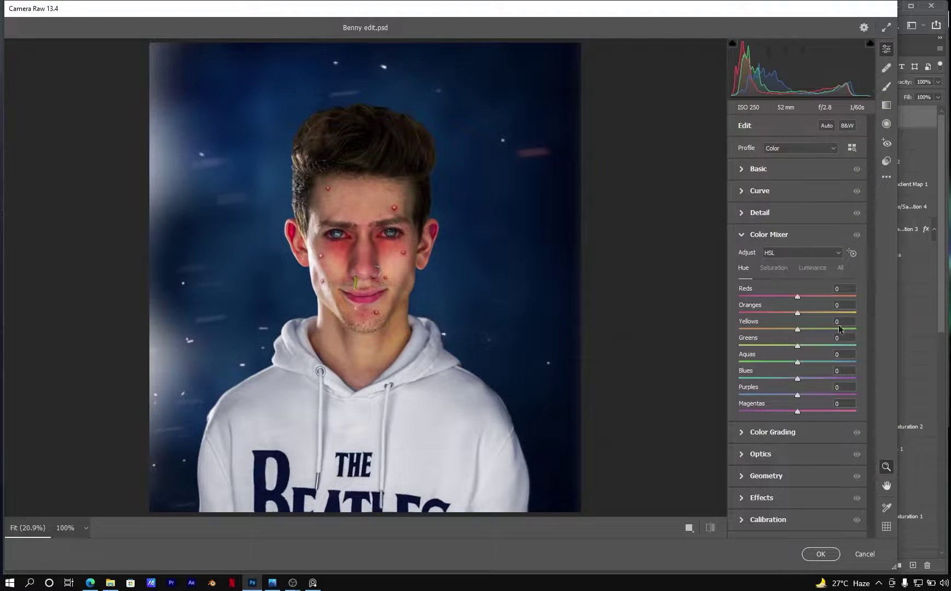